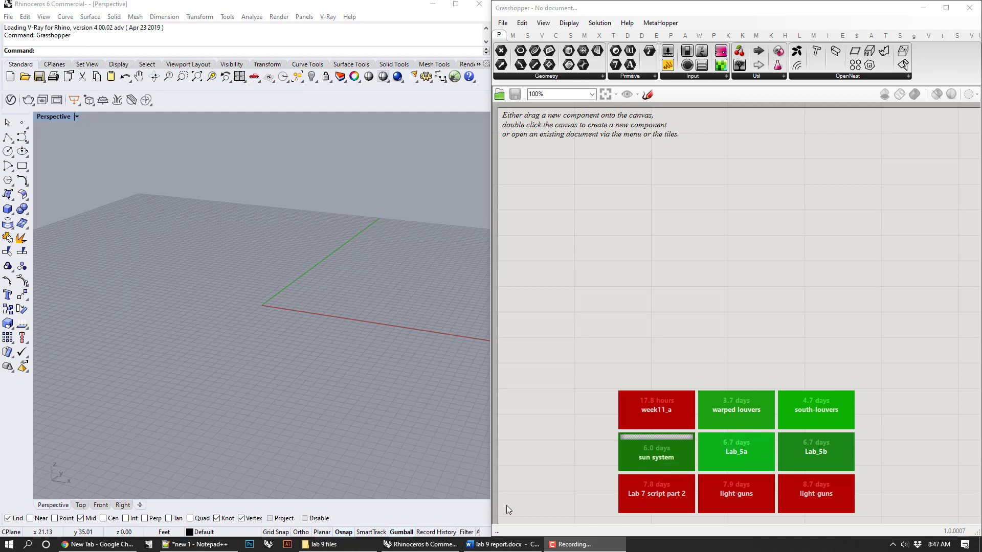
# Step: Return from the lab 9 report to Grasshopper and expand the Util components to list Galapagos
pyautogui.click(501, 544)
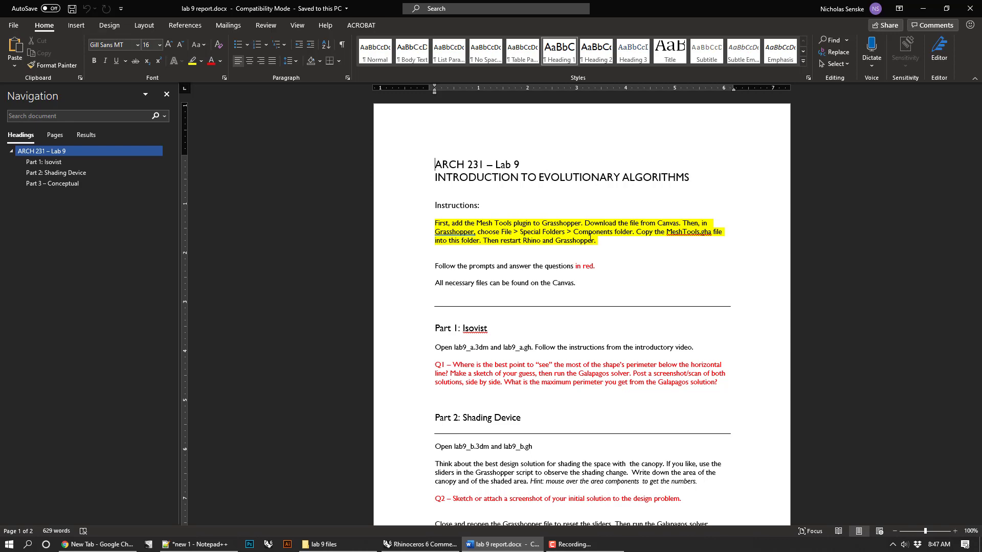
pyautogui.click(427, 544)
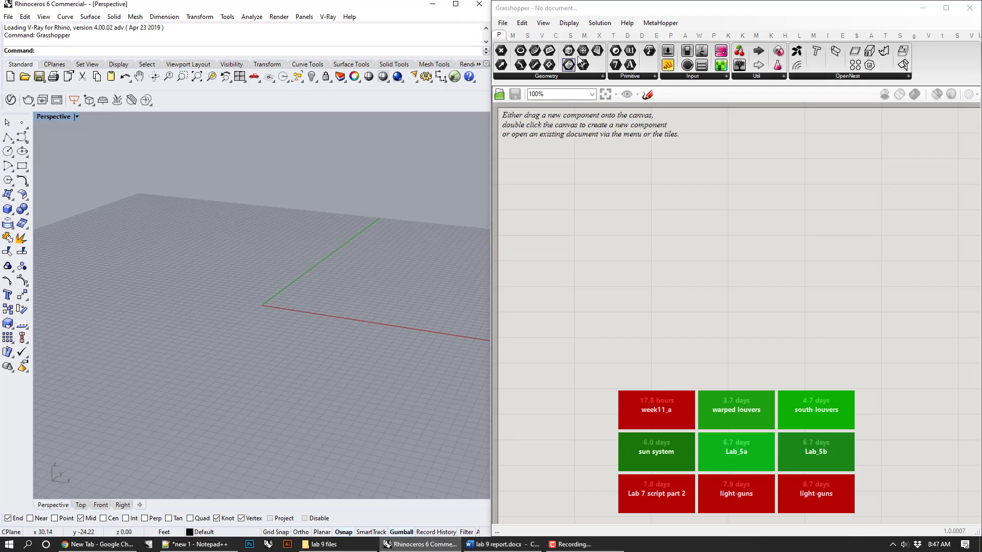
pyautogui.click(546, 8)
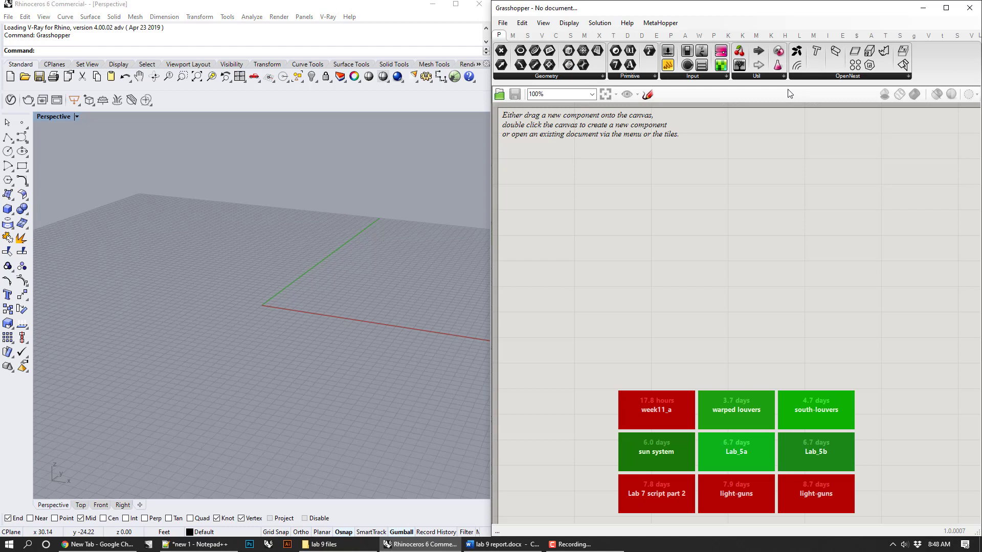
pyautogui.click(761, 76)
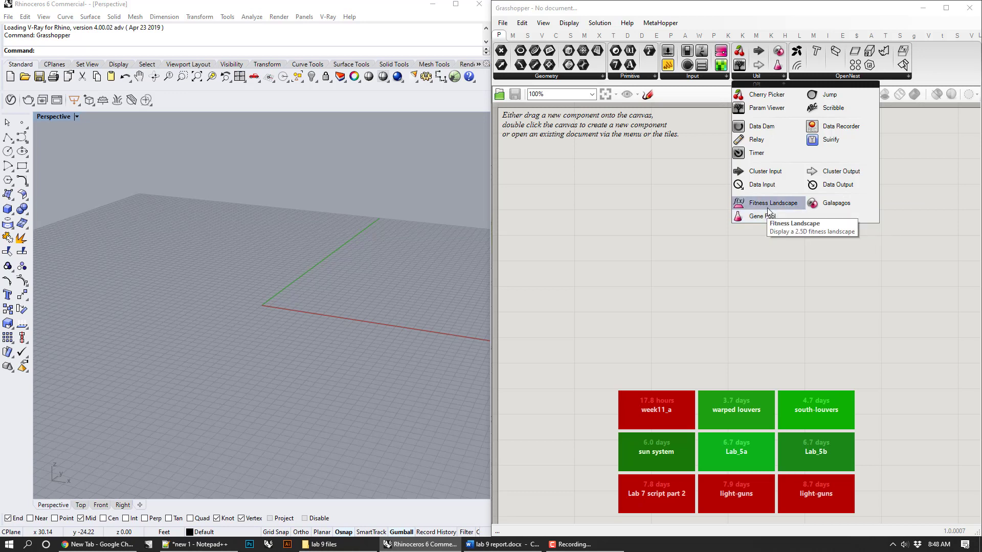
pyautogui.moveTo(817, 204); pyautogui.dragTo(800, 217)
pyautogui.scroll(5, 808, 214)
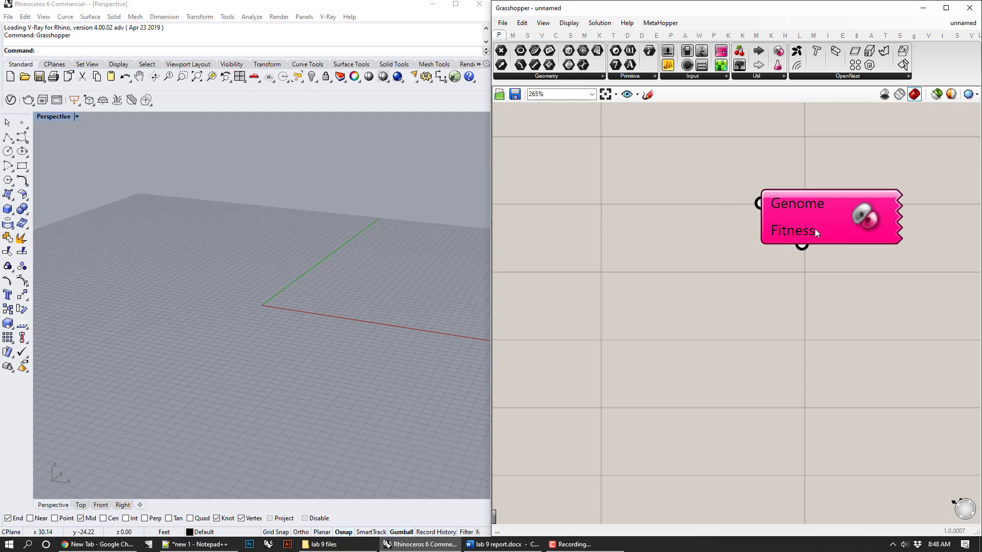
pyautogui.moveTo(814, 231); pyautogui.dragTo(608, 349)
pyautogui.moveTo(780, 226); pyautogui.dragTo(726, 259)
pyautogui.hotkey('ctrl', 'z')
pyautogui.scroll(-2, 726, 259)
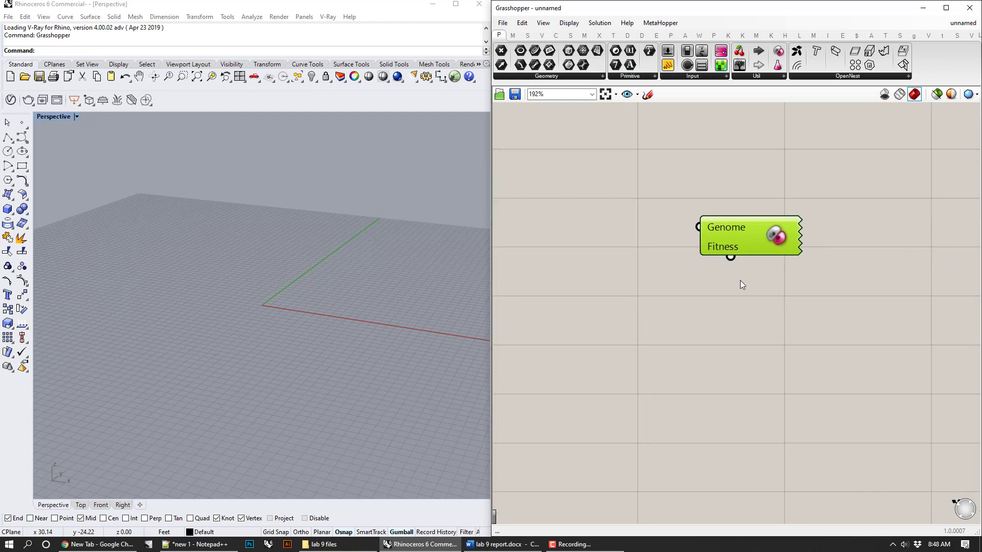
pyautogui.click(781, 296)
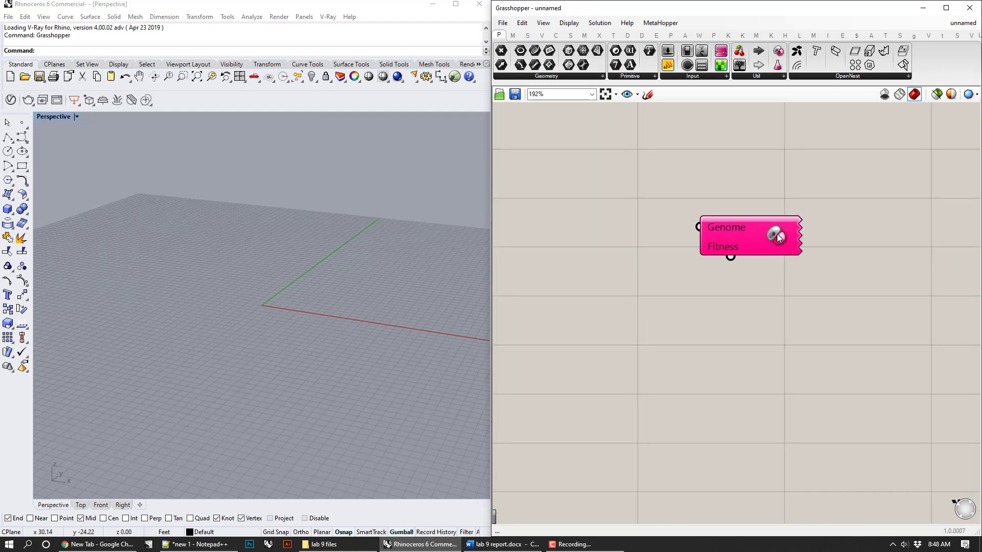
pyautogui.moveTo(777, 237); pyautogui.dragTo(853, 213)
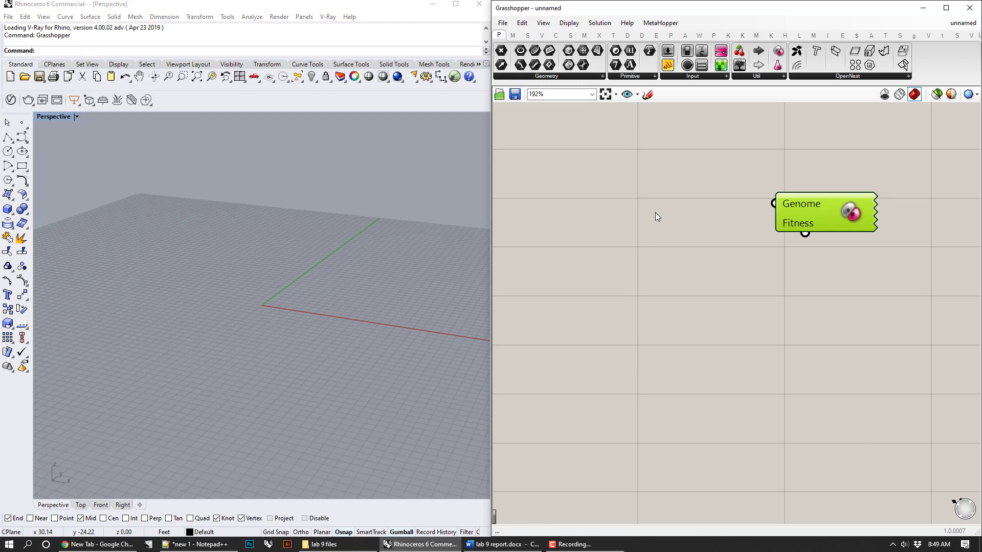
pyautogui.moveTo(814, 199); pyautogui.dragTo(777, 226)
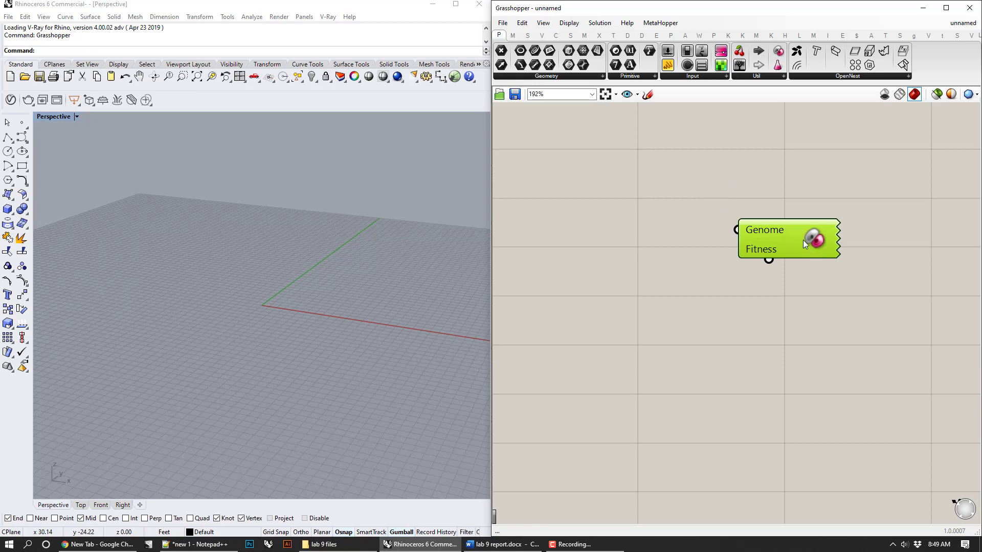
# Step: Move the Galapagos component up and right, then bring the lab 9 Word report forward
pyautogui.moveTo(789, 235); pyautogui.dragTo(800, 219)
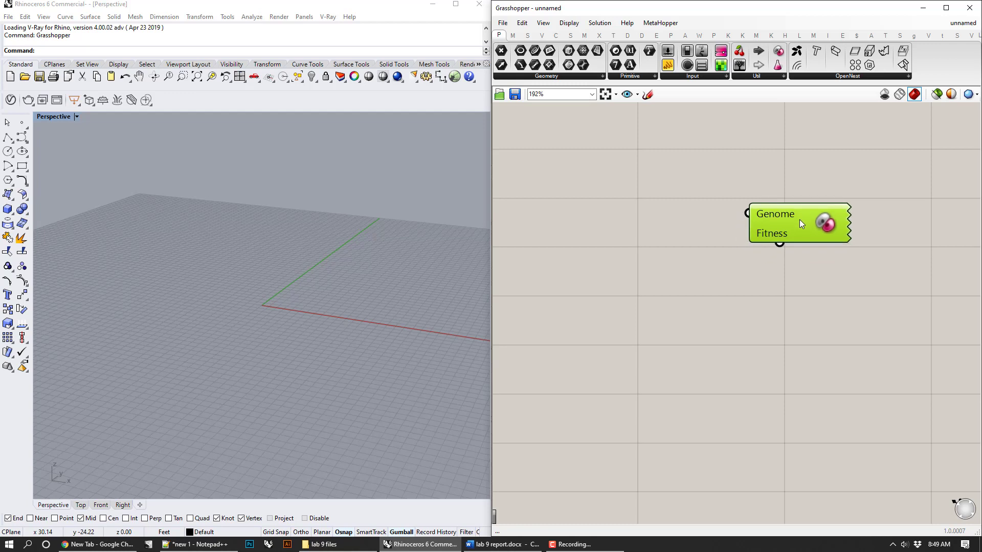
pyautogui.moveTo(786, 225)
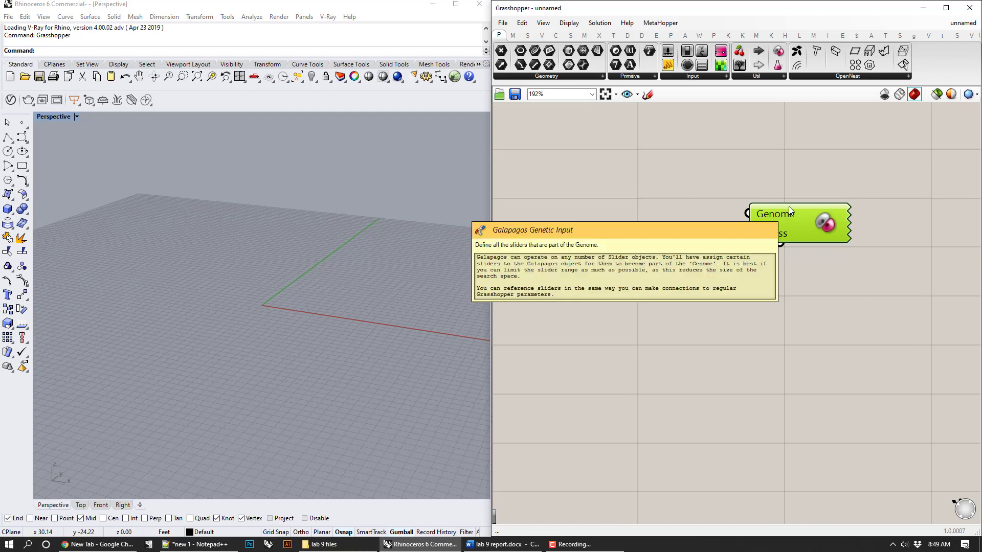
pyautogui.click(501, 545)
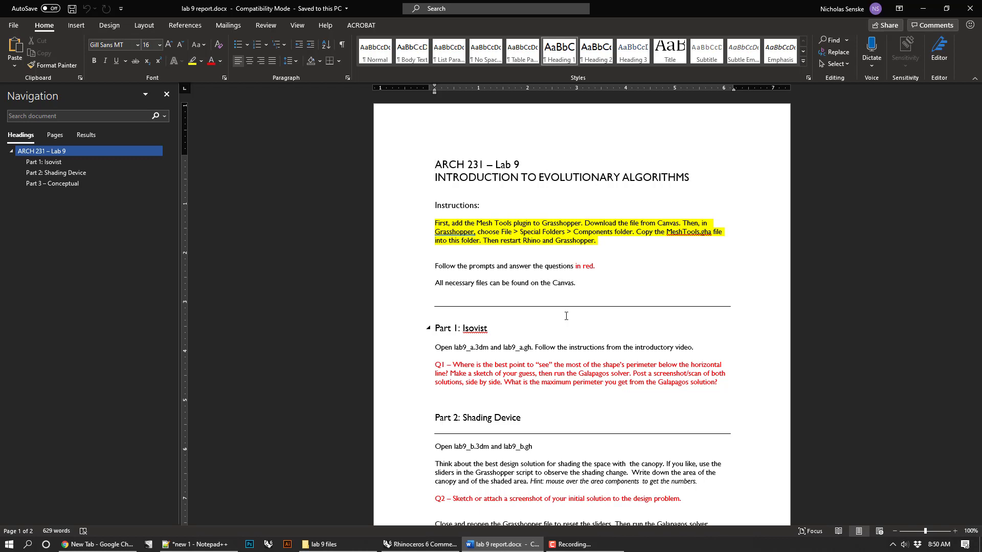
# Step: Scroll through the lab 9 instructions, then back in Grasshopper shift the Galapagos component left
pyautogui.scroll(-2, 553, 317)
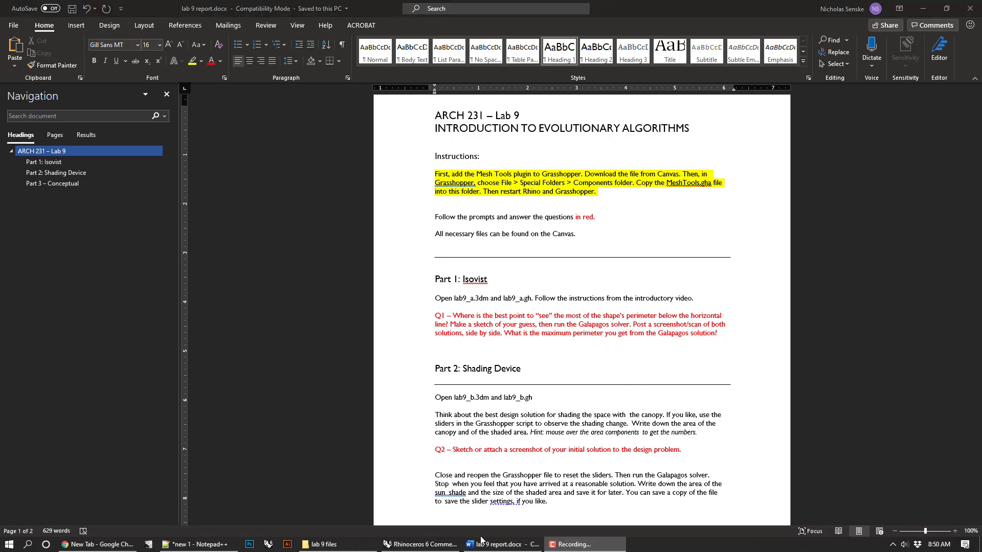
pyautogui.click(414, 539)
pyautogui.moveTo(787, 222); pyautogui.dragTo(768, 228)
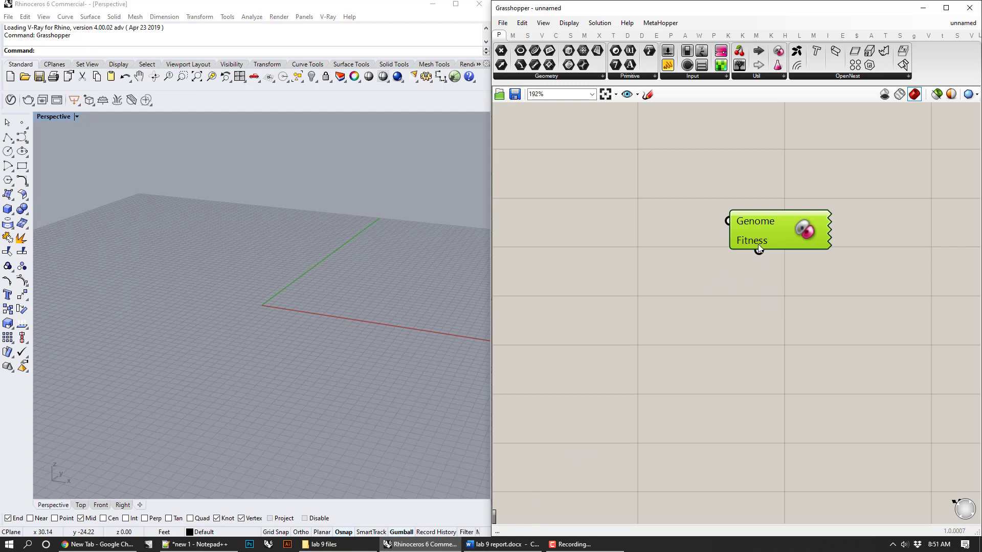
pyautogui.moveTo(759, 246); pyautogui.dragTo(767, 244)
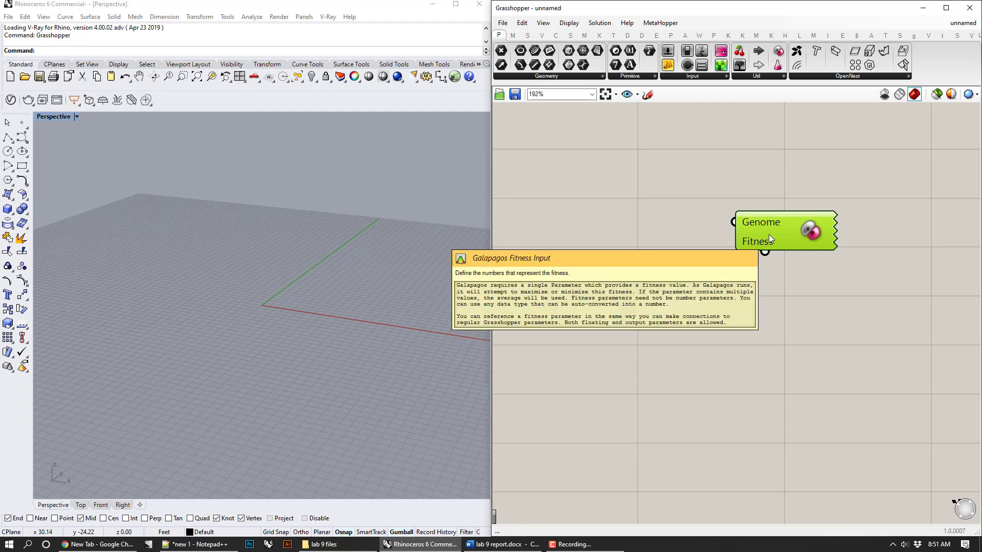
pyautogui.click(672, 194)
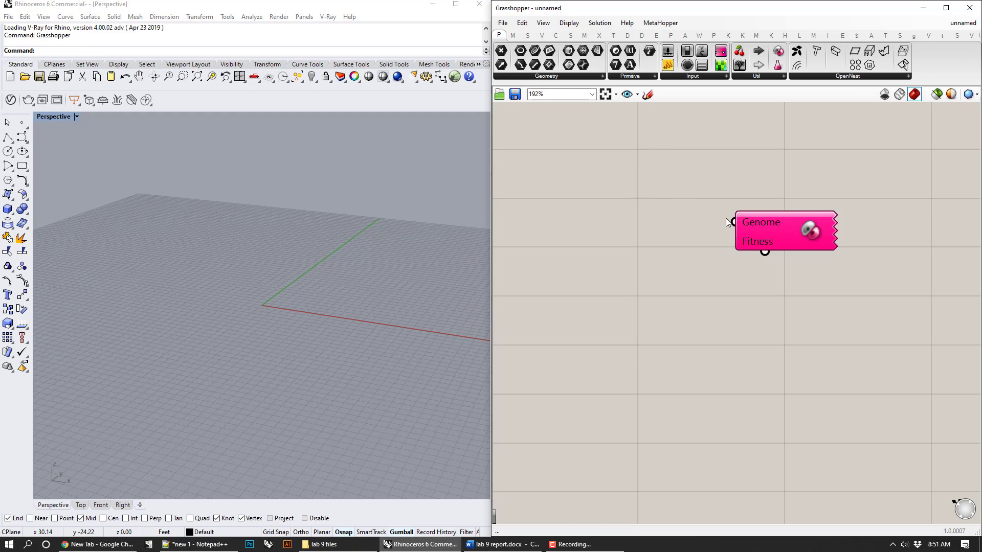
pyautogui.click(780, 217)
pyautogui.doubleClick(780, 217)
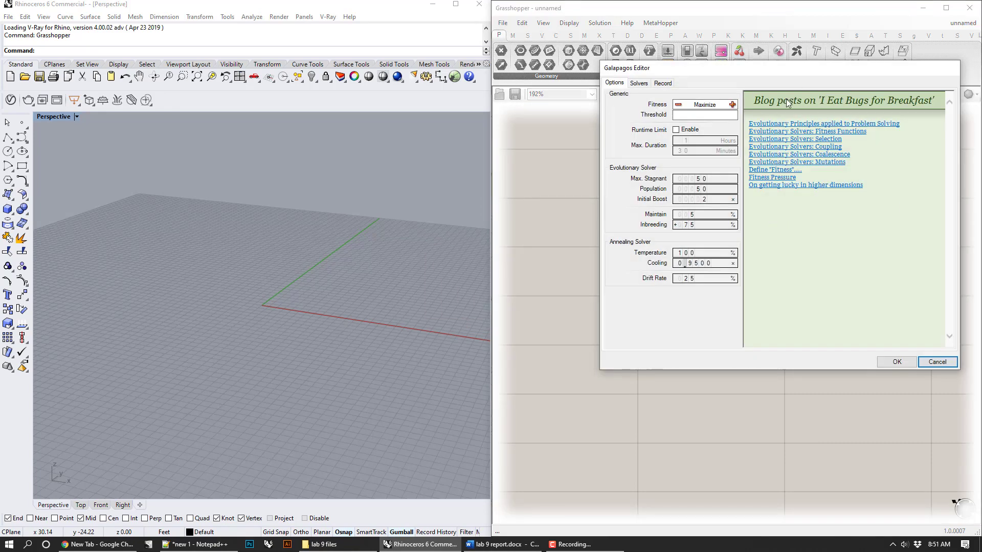
pyautogui.click(937, 361)
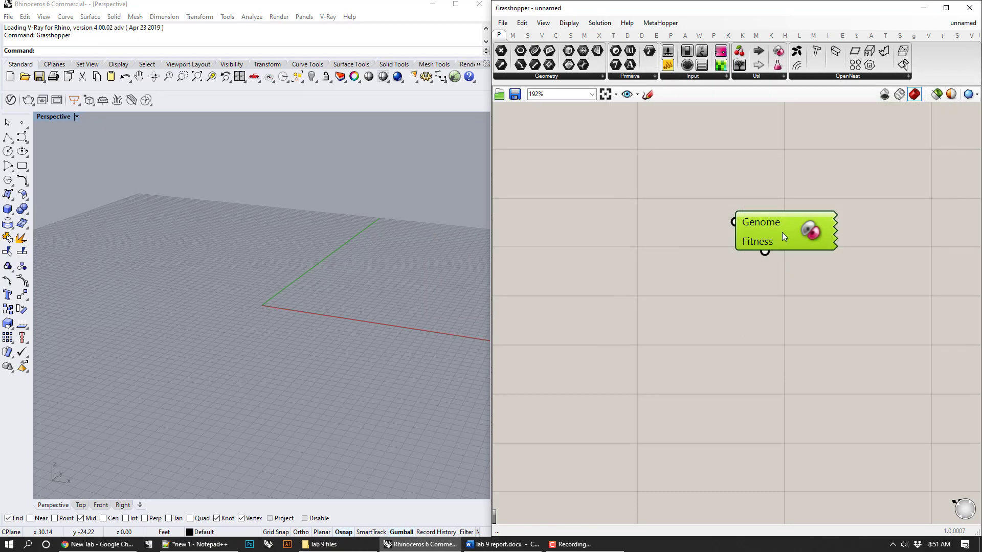
pyautogui.doubleClick(781, 232)
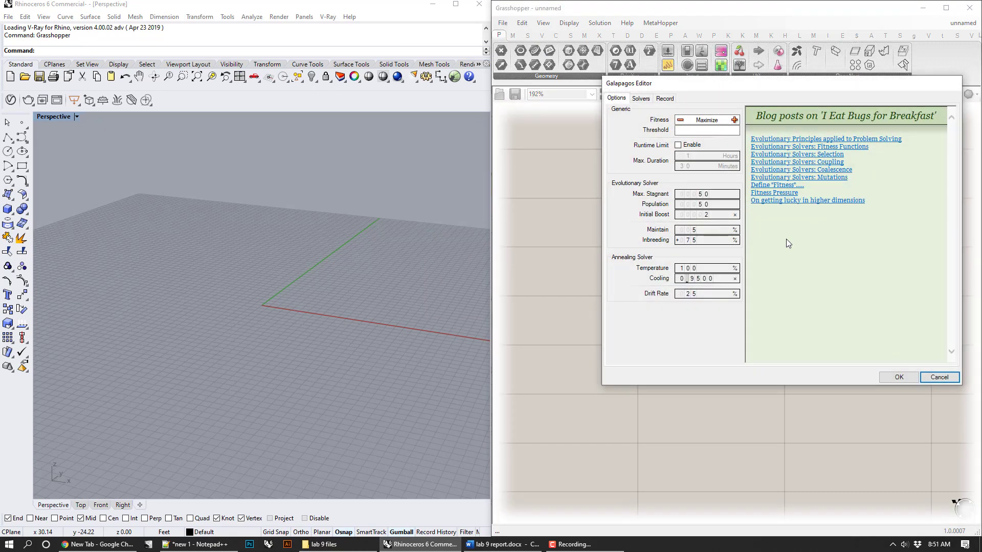
pyautogui.click(680, 120)
pyautogui.click(734, 121)
pyautogui.click(640, 98)
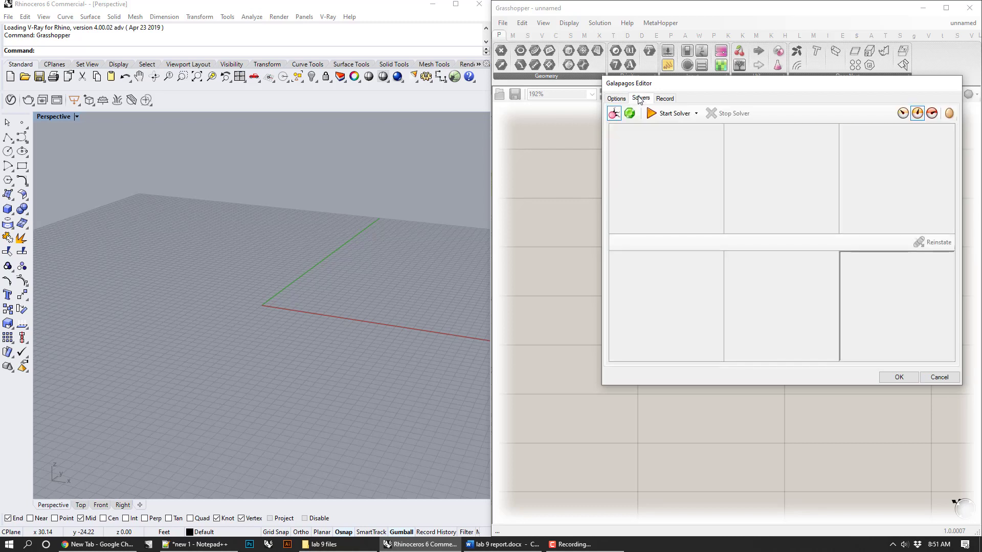
pyautogui.click(616, 98)
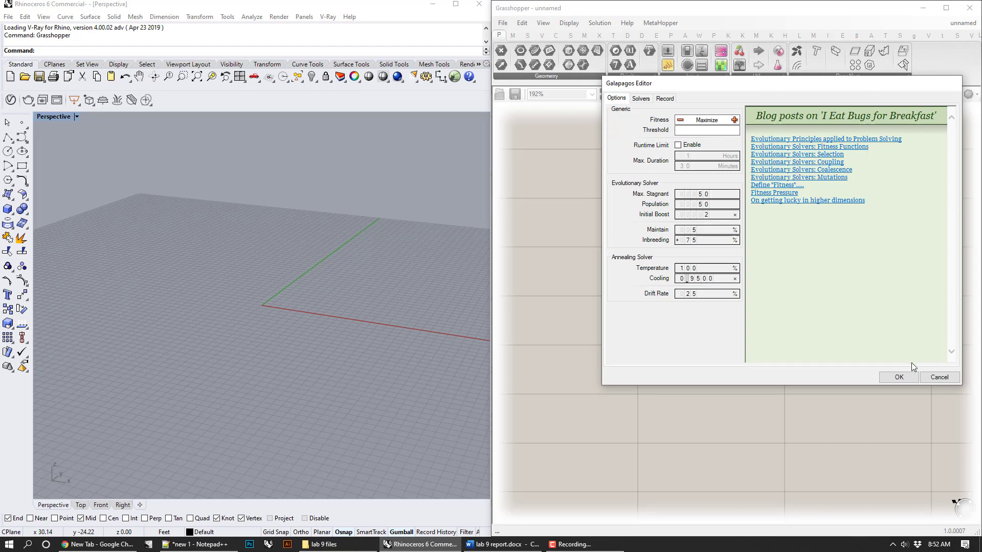
pyautogui.click(939, 377)
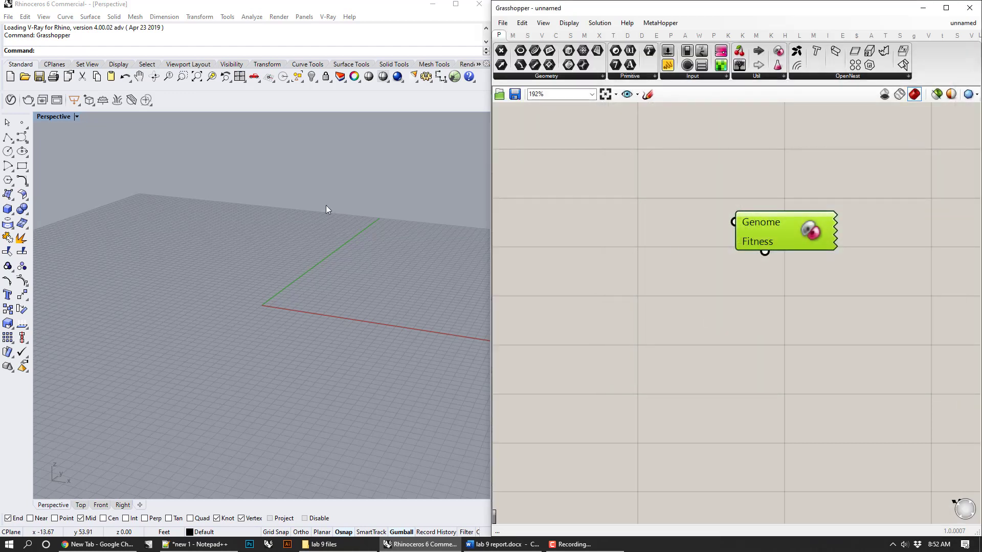
# Step: Reread the MeshTools.gha install step in the lab 9 report, then show Grasshopper's Special Folders list
pyautogui.click(222, 124)
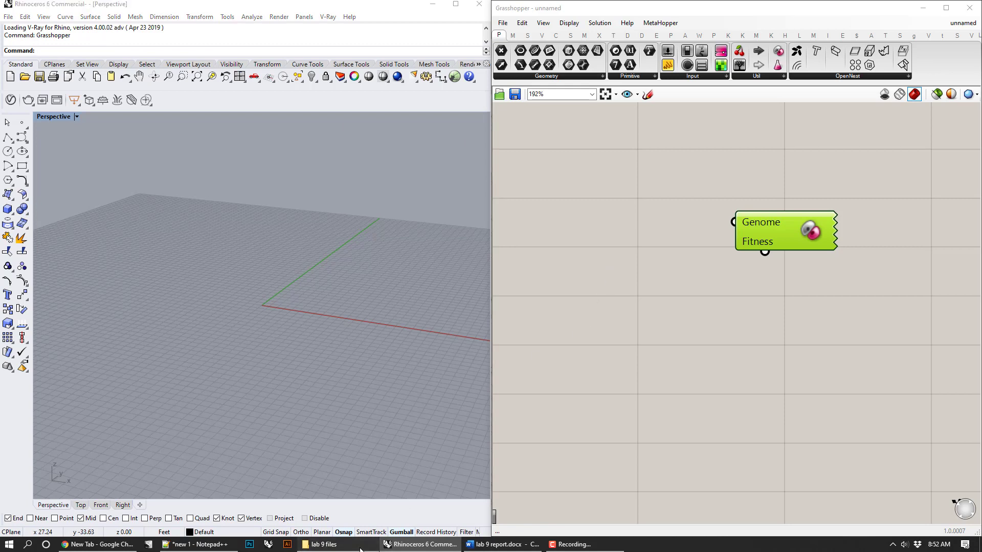
pyautogui.click(321, 545)
pyautogui.click(503, 543)
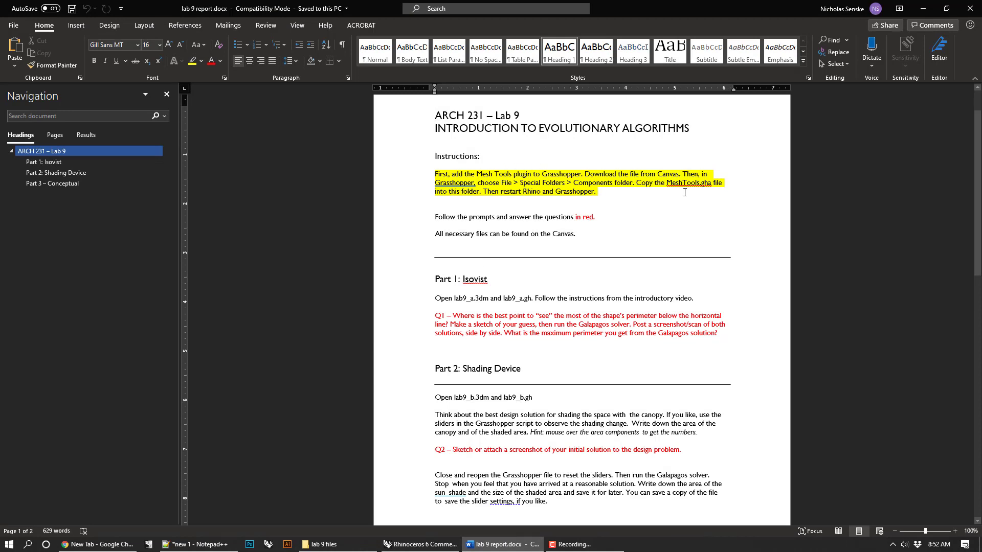
pyautogui.moveTo(664, 185); pyautogui.dragTo(710, 185)
pyautogui.click(701, 233)
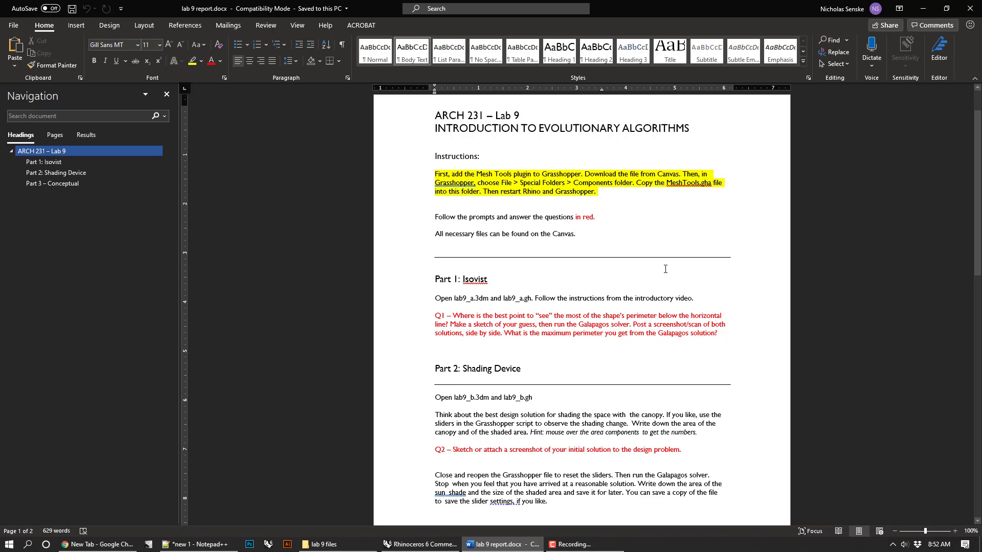
pyautogui.click(420, 544)
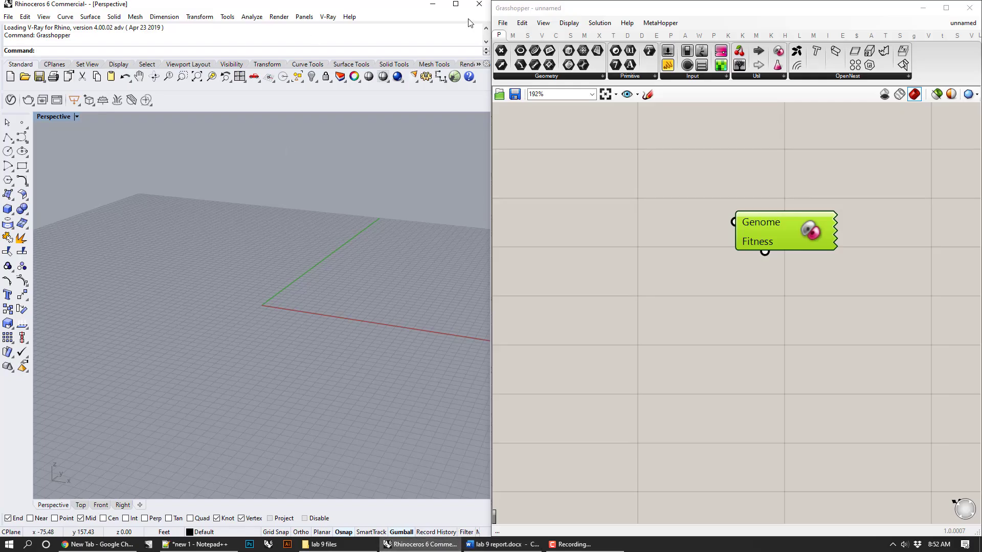
pyautogui.click(507, 23)
# Step: Browse the plugin files in Grasshopper's Libraries folder, including meshedit.gha, then return to Rhino
pyautogui.moveTo(557, 206)
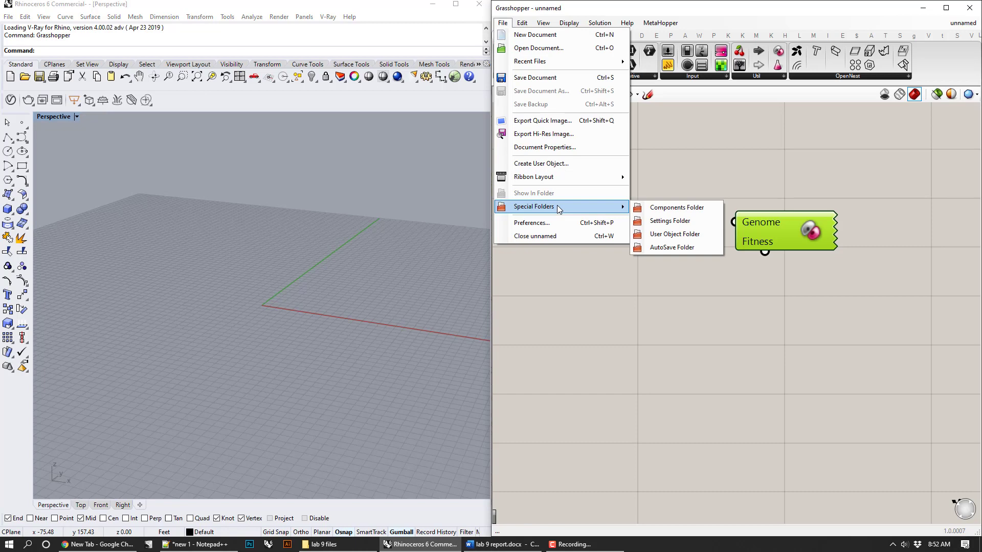
pyautogui.click(652, 207)
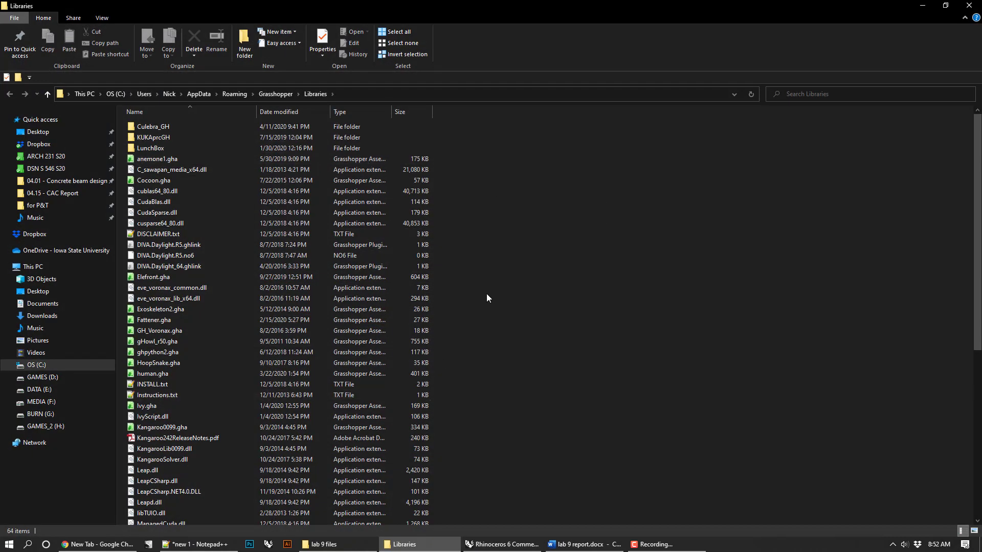
pyautogui.scroll(-4, 622, 345)
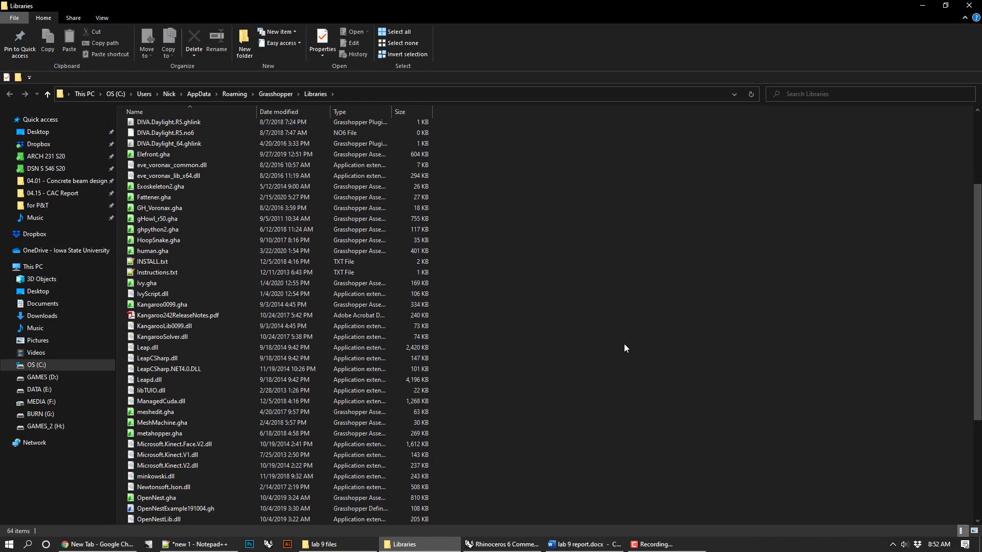
pyautogui.click(208, 410)
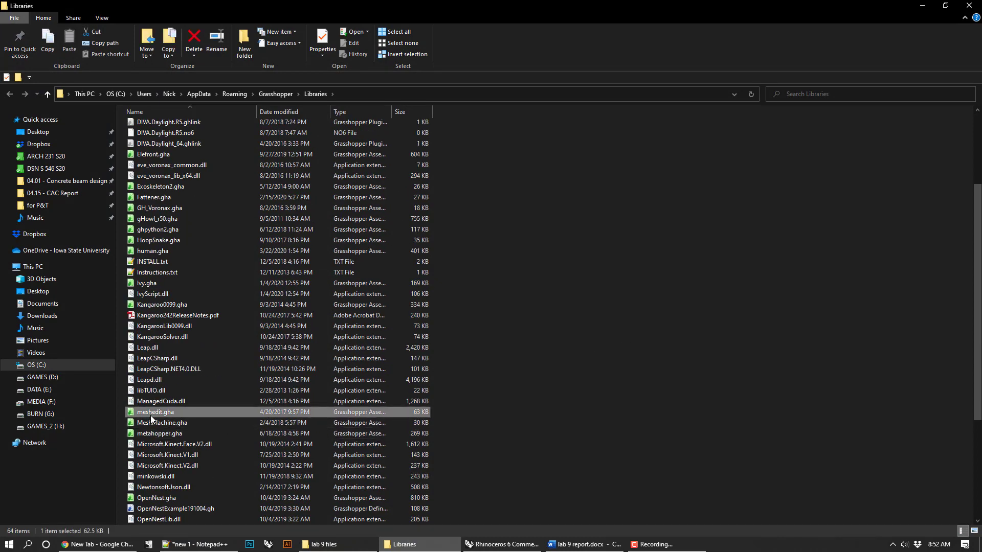
pyautogui.click(635, 263)
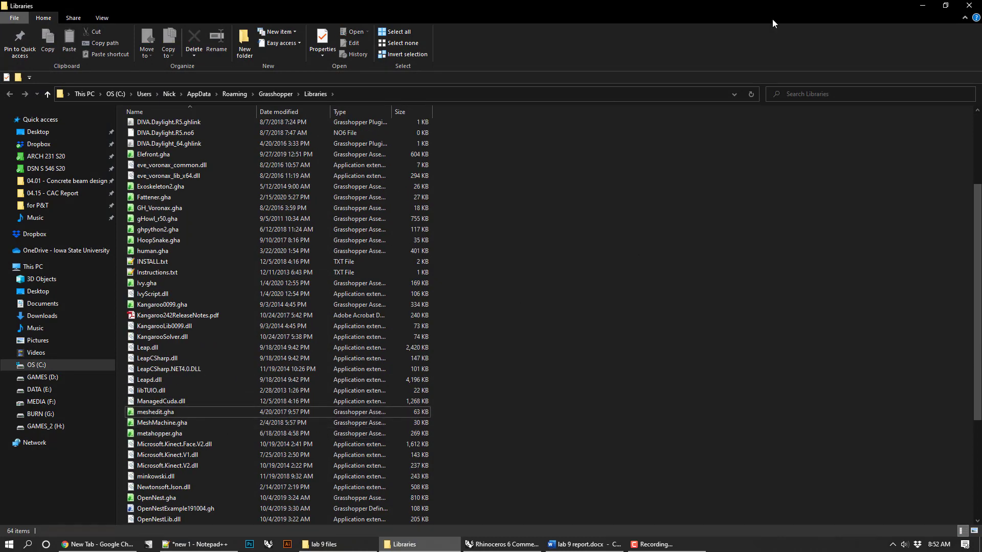
pyautogui.click(503, 544)
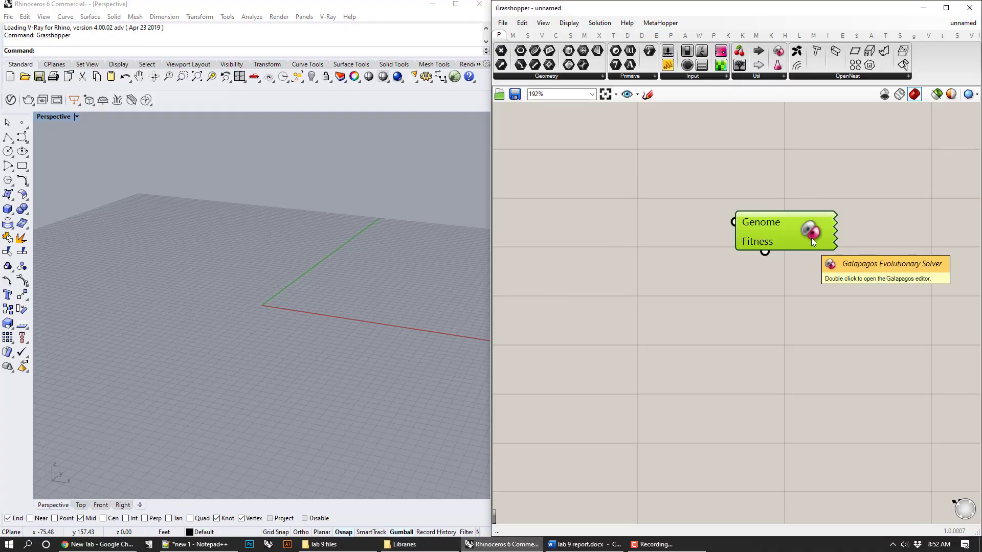
# Step: Delete the Galapagos component and reread the introductory video sentence in the lab 9 report
pyautogui.press('Delete')
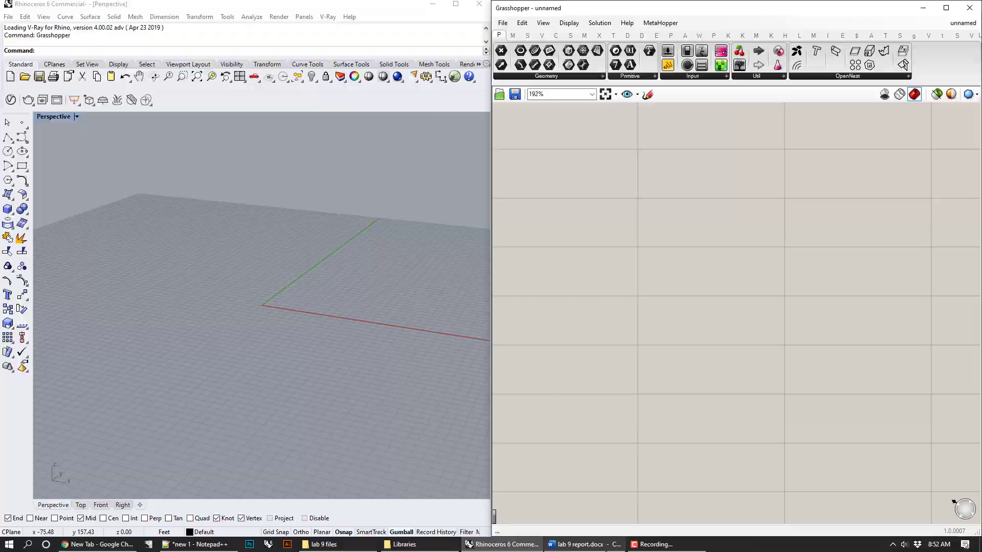
pyautogui.hotkey('alt', 'Tab')
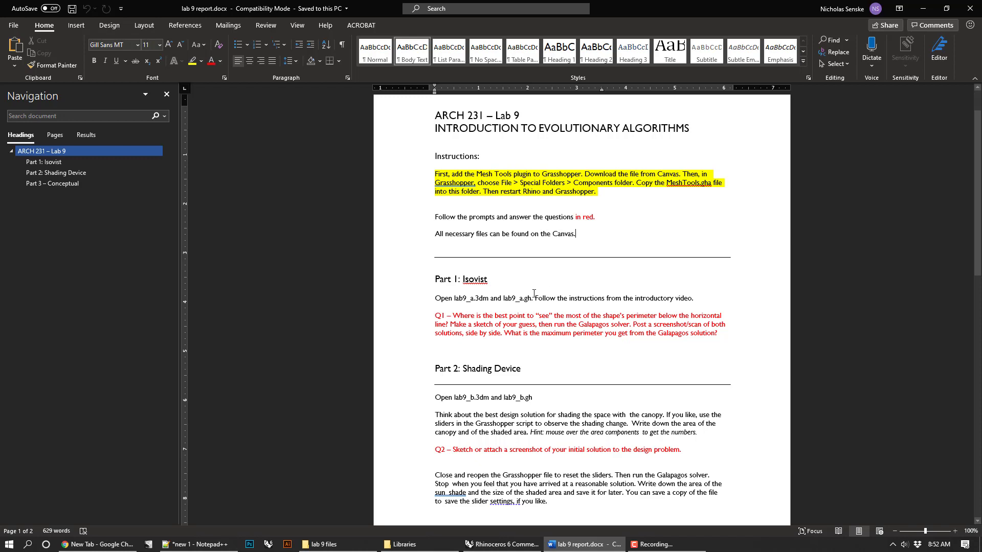
pyautogui.moveTo(535, 299); pyautogui.dragTo(705, 301)
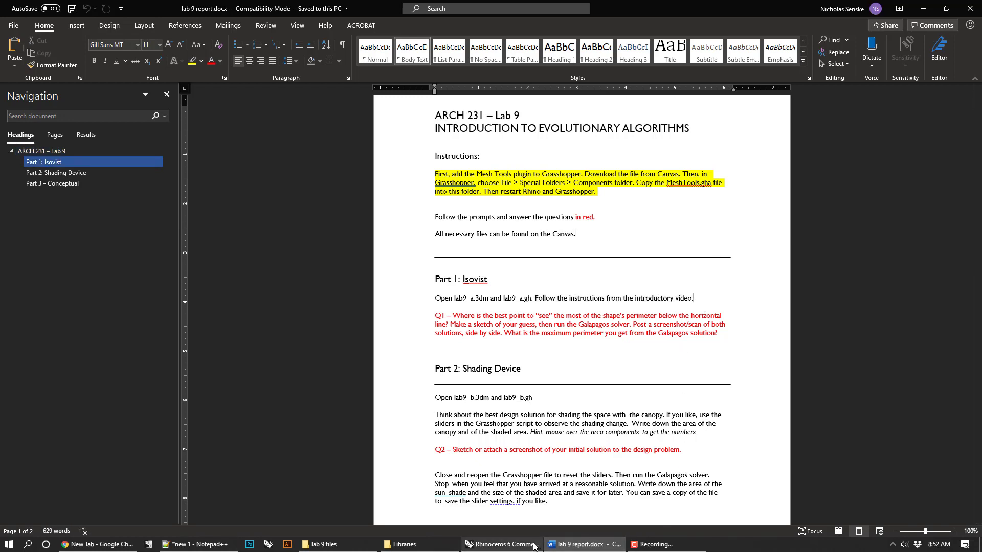
pyautogui.click(501, 544)
# Step: Bring up the lab 9 files folder beside Grasshopper as a smaller window
pyautogui.click(503, 23)
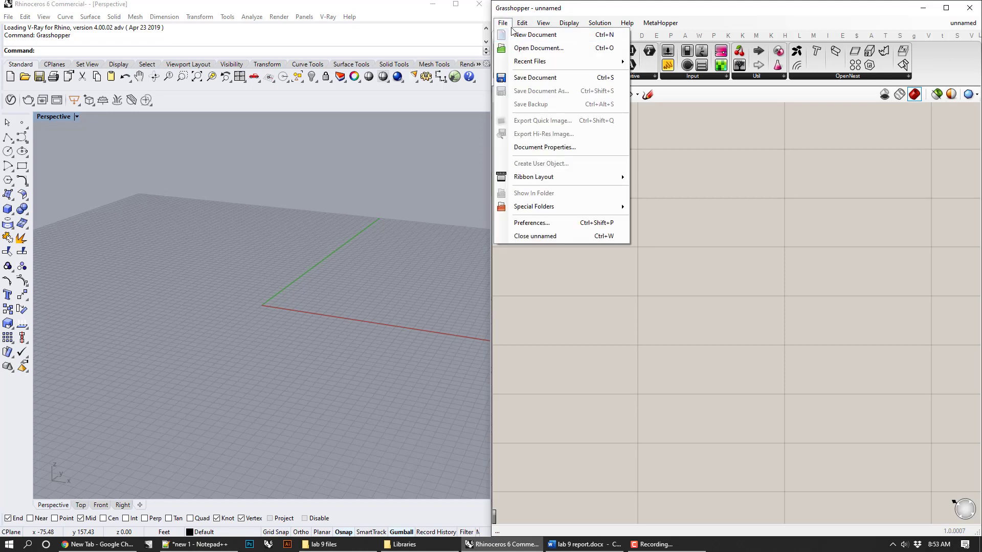
pyautogui.click(252, 234)
pyautogui.click(324, 544)
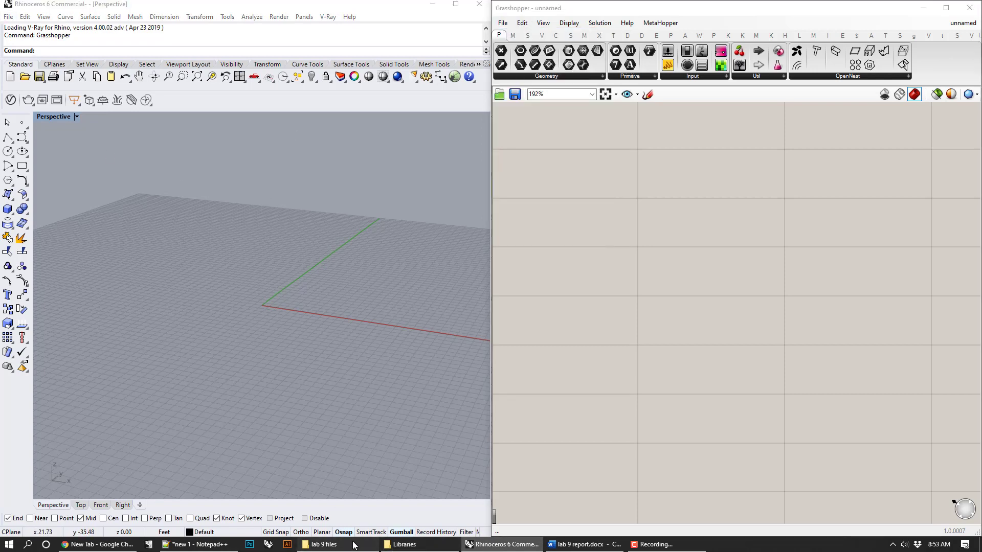
pyautogui.doubleClick(437, 1)
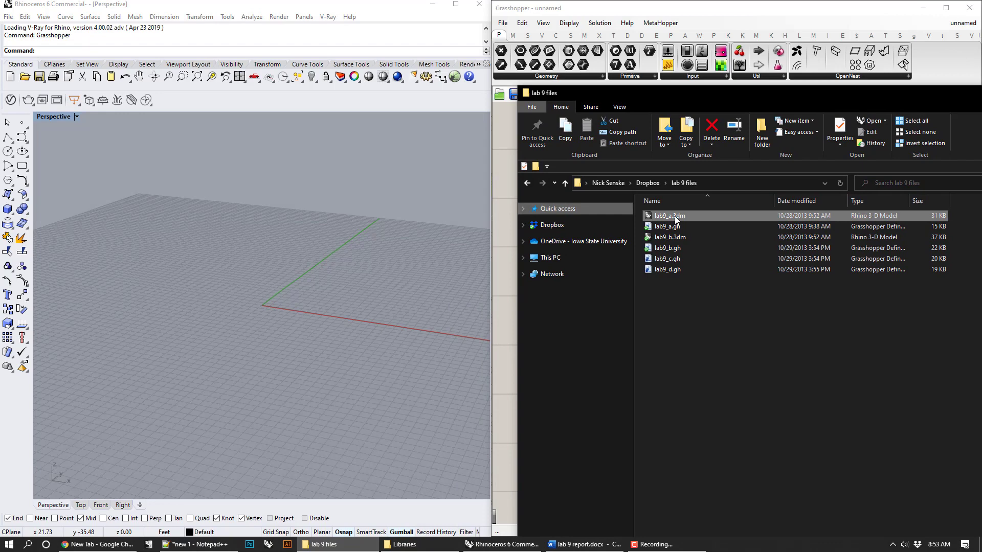
# Step: Open lab9_a.3dm in Rhino and load lab9_a.gh onto the Grasshopper canvas
pyautogui.moveTo(675, 218); pyautogui.dragTo(375, 263)
pyautogui.click(475, 300)
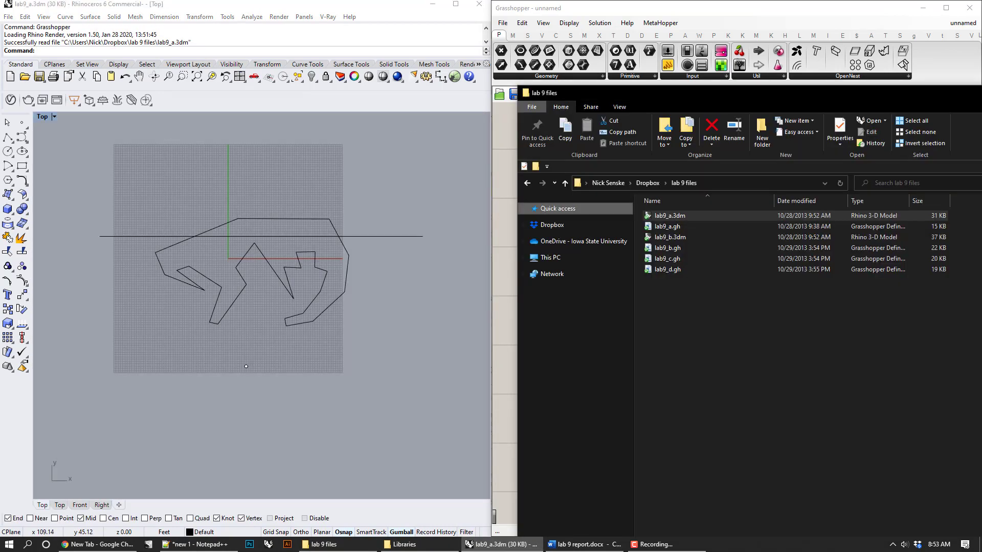
pyautogui.click(323, 544)
pyautogui.moveTo(731, 98); pyautogui.dragTo(731, 102)
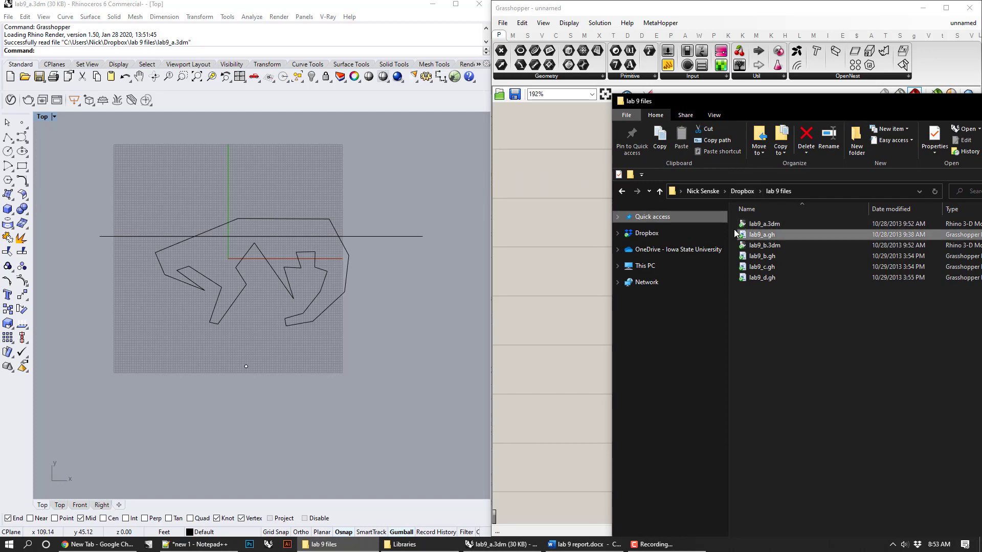
pyautogui.moveTo(762, 234); pyautogui.dragTo(555, 209)
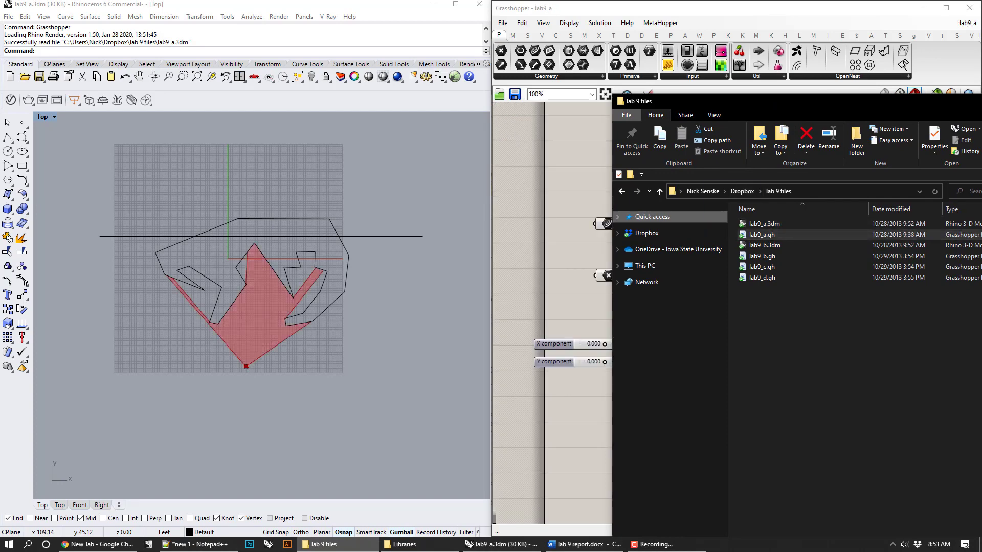
pyautogui.hotkey('alt', 'Tab')
# Step: Select the outer plan curve, show its control points, and recentre the Top view
pyautogui.scroll(5, 320, 321)
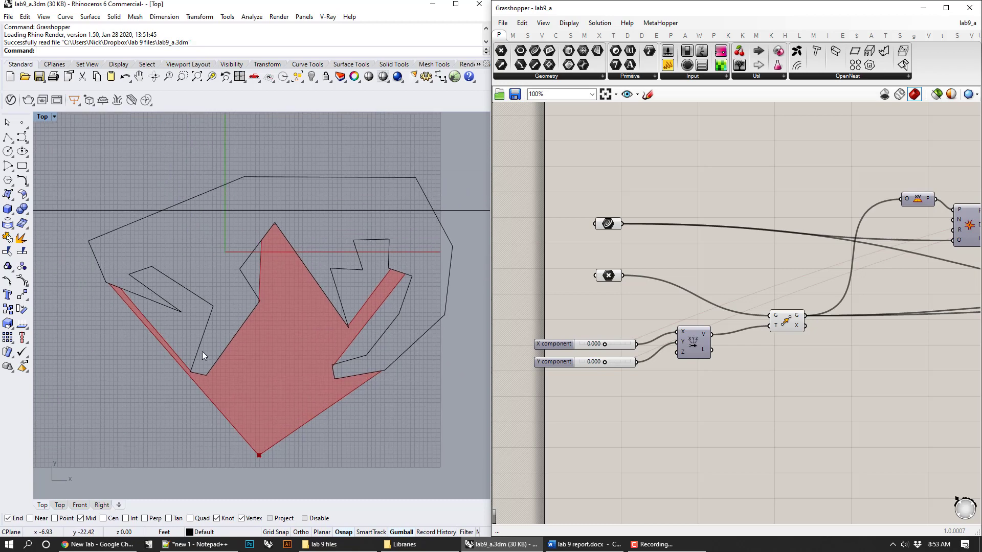
pyautogui.click(250, 281)
pyautogui.press('F10')
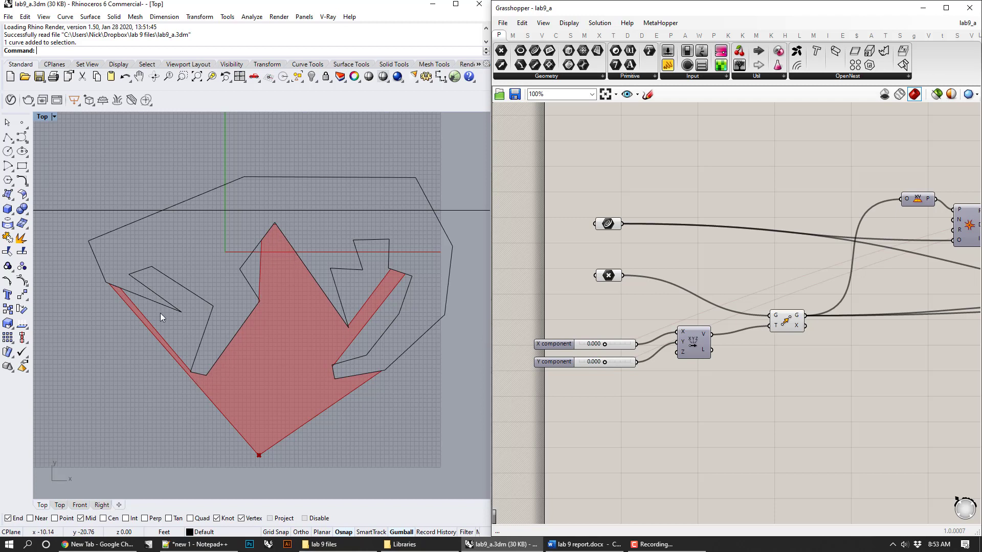
pyautogui.moveTo(318, 454); pyautogui.dragTo(313, 403, button='right')
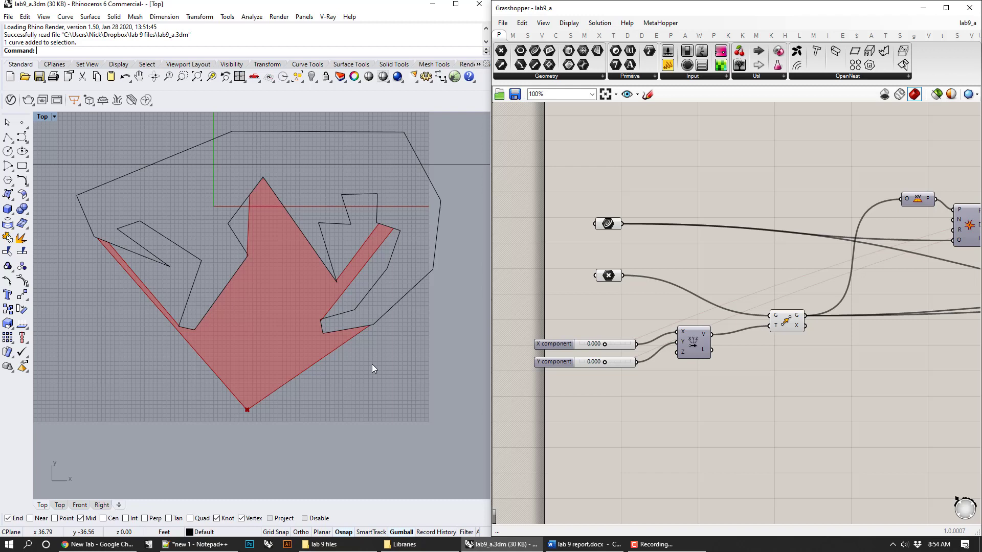
# Step: Slide the X component value to watch the red isovist region shift, then switch to Word
pyautogui.scroll(1, 599, 356)
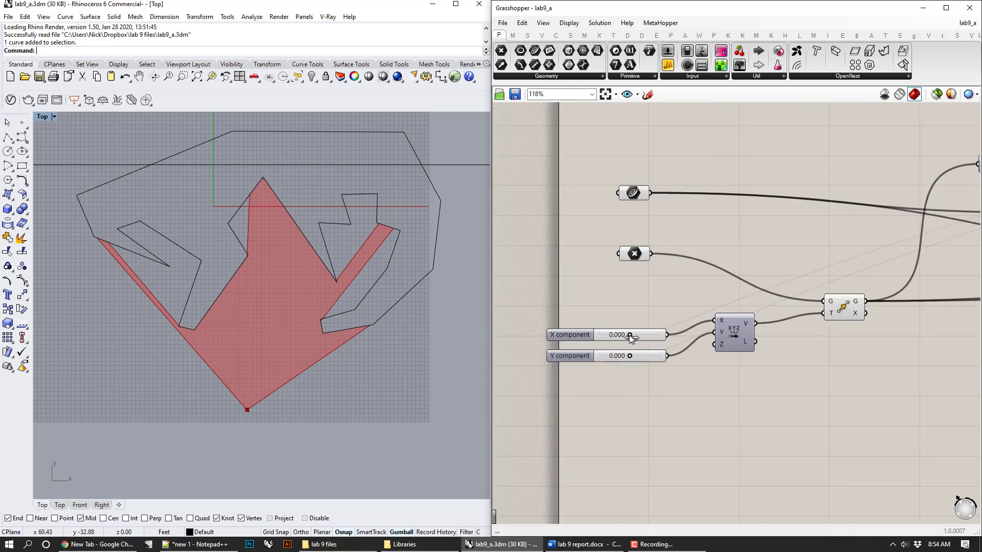
pyautogui.moveTo(630, 338)
pyautogui.mouseDown()
pyautogui.moveTo(643, 336)
pyautogui.moveTo(615, 338)
pyautogui.moveTo(641, 336)
pyautogui.moveTo(619, 342)
pyautogui.moveTo(646, 348)
pyautogui.moveTo(629, 350)
pyautogui.mouseUp()
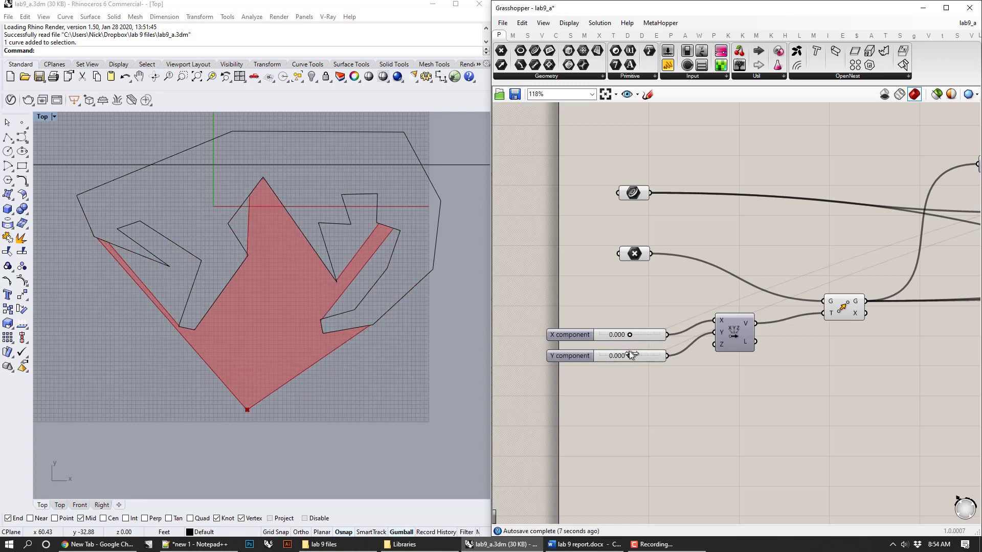
pyautogui.scroll(-5, 716, 380)
pyautogui.moveTo(716, 381); pyautogui.dragTo(687, 359, button='right')
pyautogui.click(584, 544)
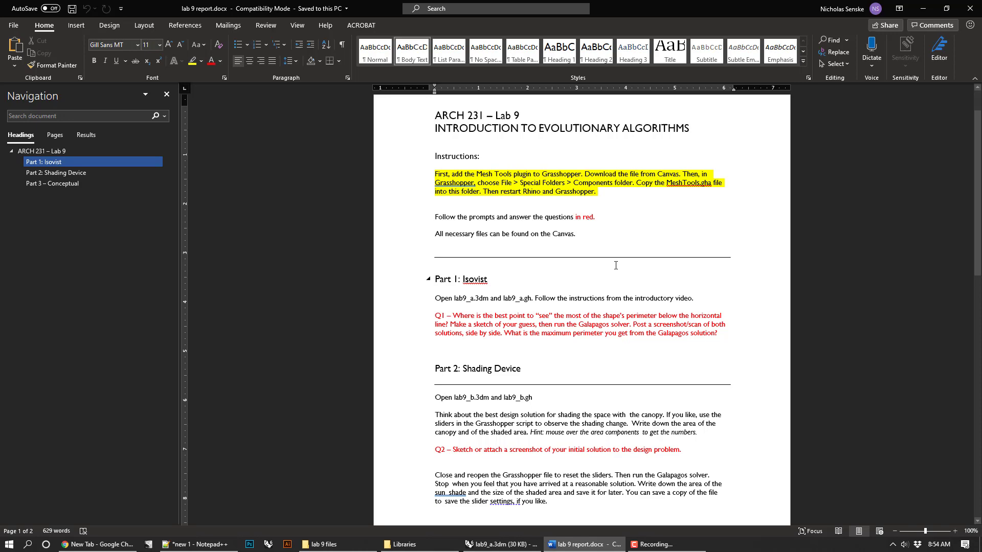
# Step: Reread Part 1 Q1 about the best viewing point, then return to the lab9_a files
pyautogui.click(501, 544)
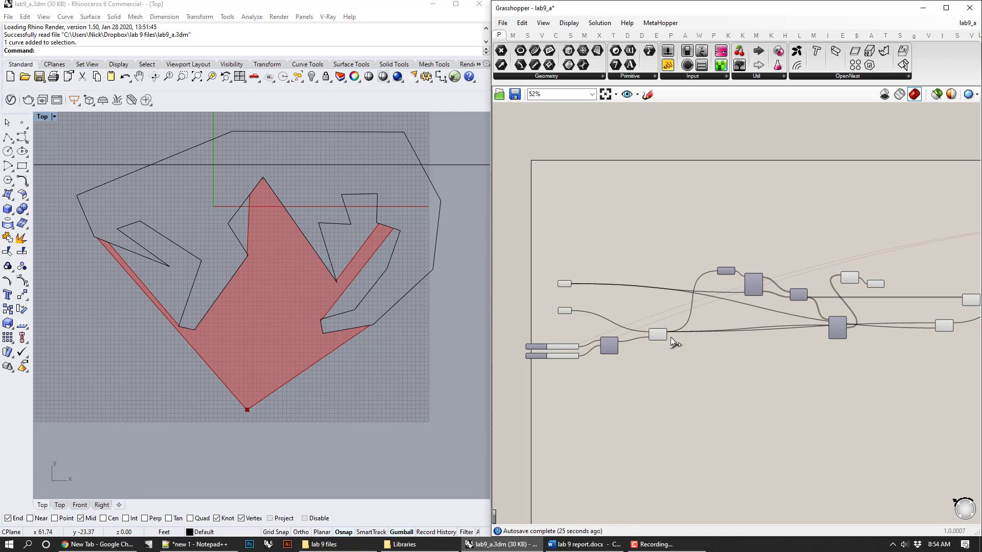
pyautogui.click(583, 544)
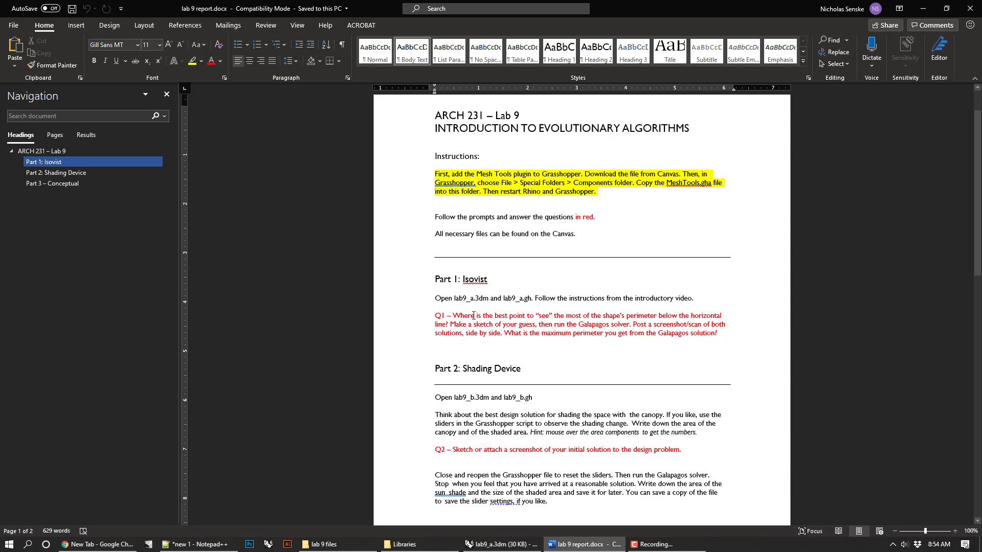
pyautogui.moveTo(513, 317); pyautogui.dragTo(653, 324)
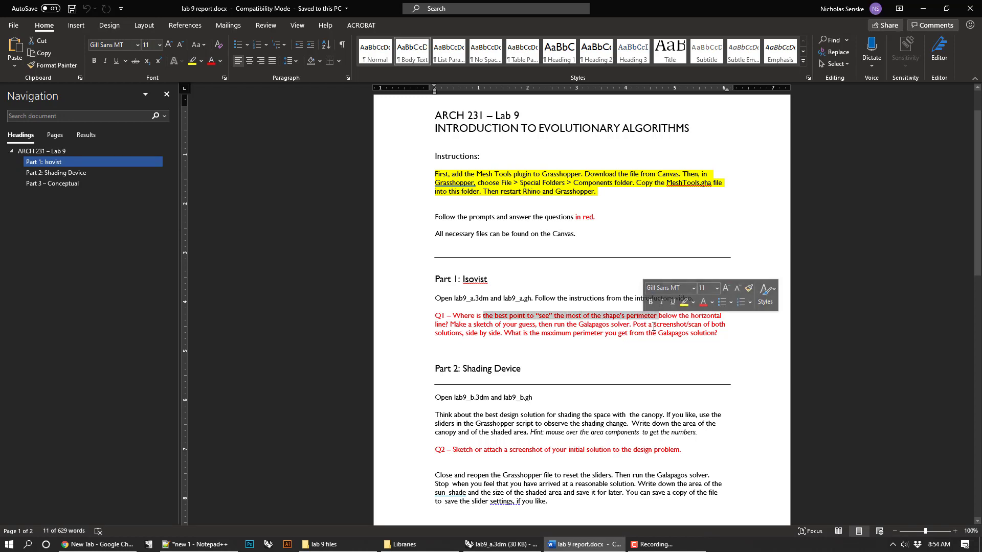
pyautogui.click(653, 324)
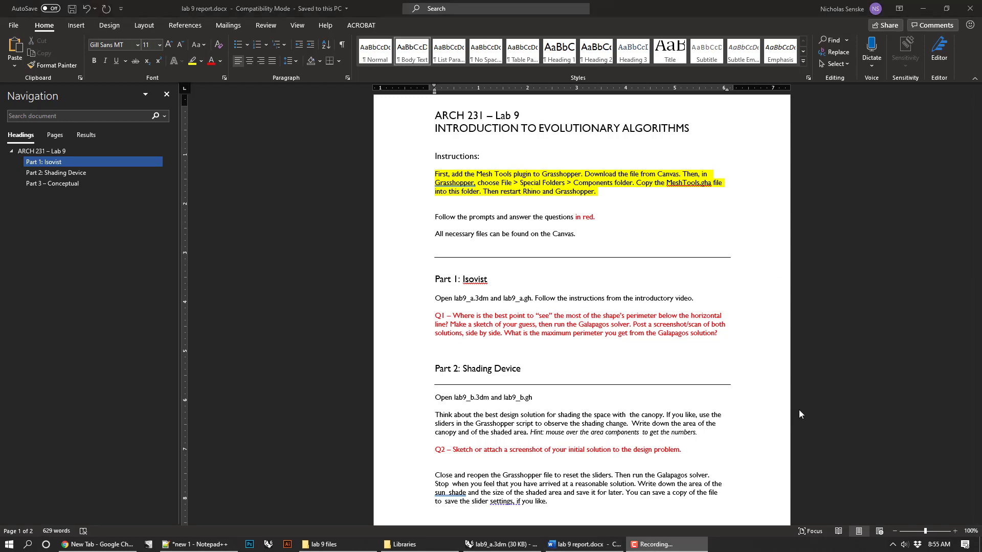
pyautogui.click(499, 542)
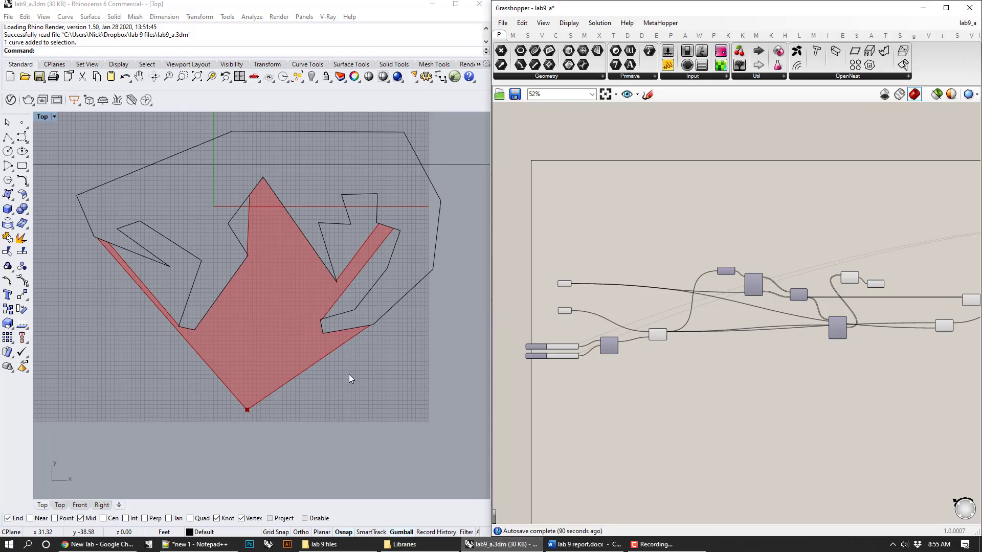
# Step: Shift the X slider to reshape the isovist, reset it to 0, and switch to Word
pyautogui.scroll(-2, 349, 378)
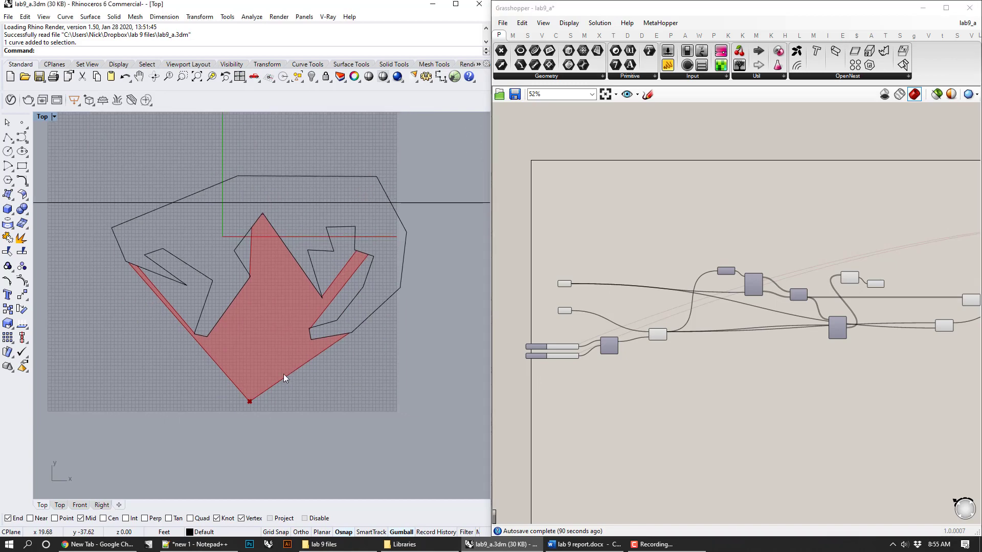
pyautogui.scroll(5, 532, 351)
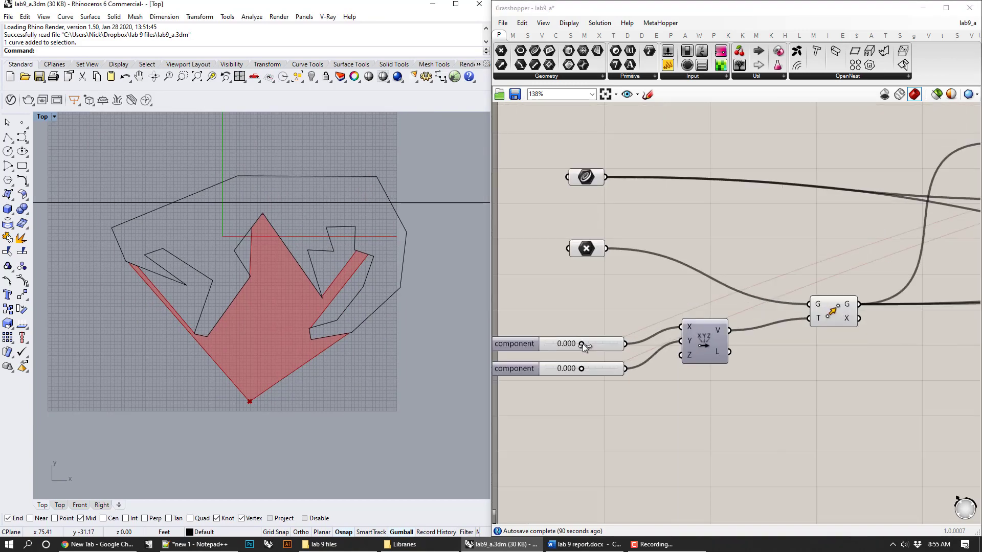
pyautogui.moveTo(582, 343)
pyautogui.mouseDown()
pyautogui.moveTo(642, 346)
pyautogui.moveTo(537, 343)
pyautogui.moveTo(601, 345)
pyautogui.moveTo(584, 341)
pyautogui.mouseUp()
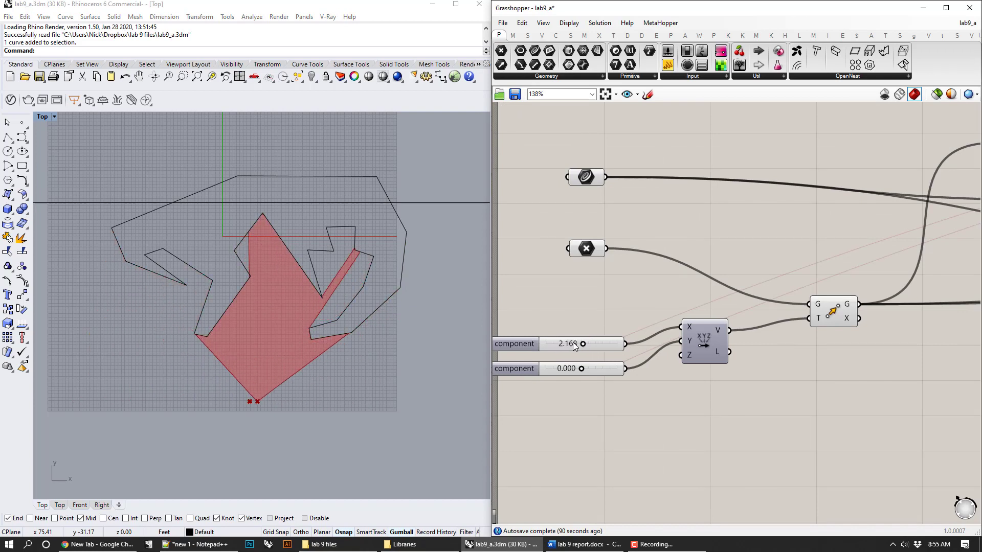
pyautogui.doubleClick(572, 342)
pyautogui.write('0')
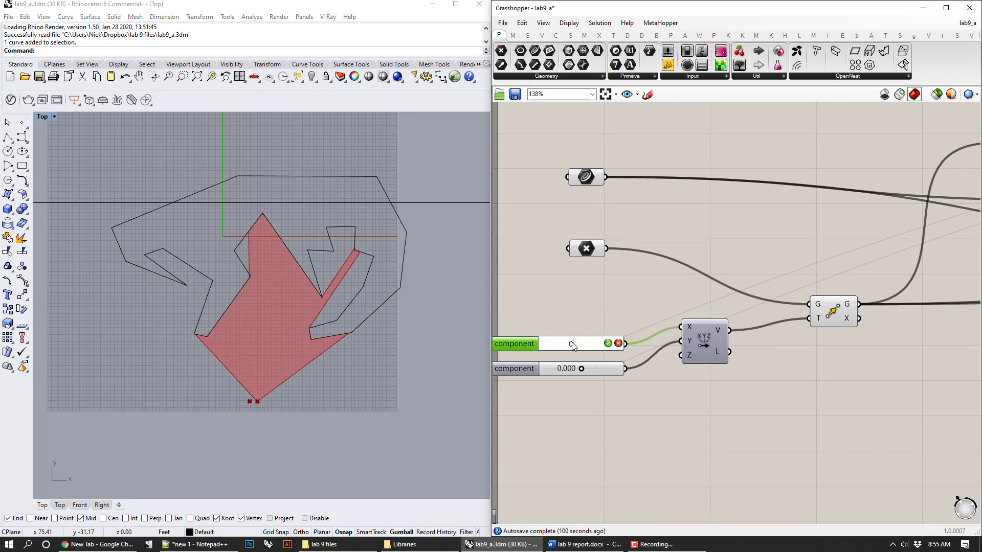
pyautogui.press('Return')
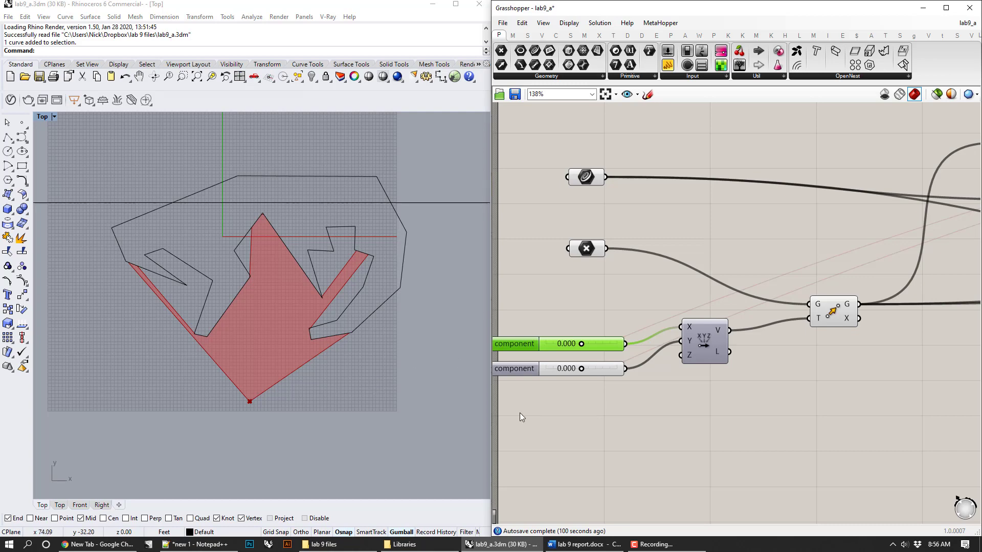
pyautogui.click(583, 544)
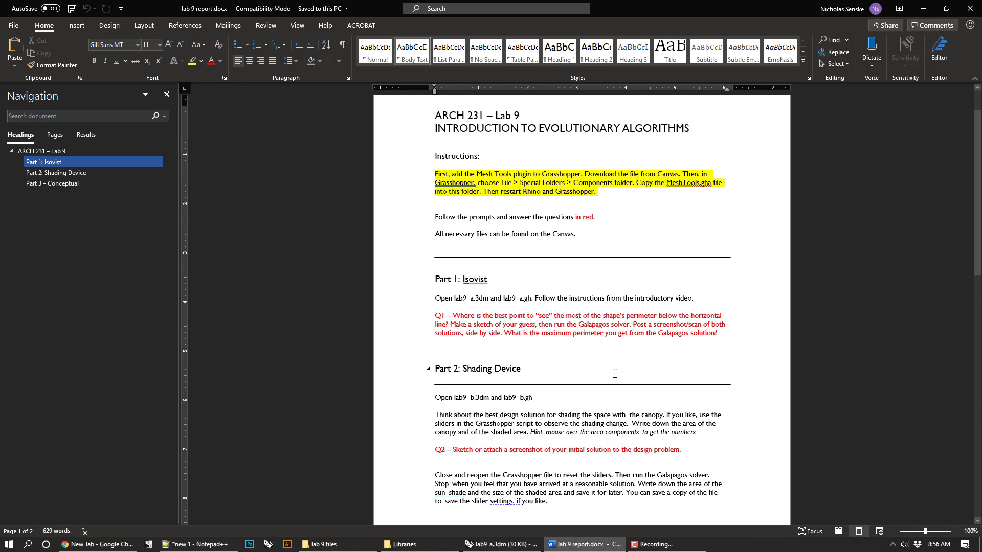
# Step: Open the Galapagos Editor from the Genome/Fitness component and show its Solvers page
pyautogui.click(512, 540)
pyautogui.scroll(-2, 808, 298)
pyautogui.moveTo(808, 299)
pyautogui.mouseDown(button='right')
pyautogui.moveTo(634, 290)
pyautogui.moveTo(649, 276)
pyautogui.mouseUp(button='right')
pyautogui.moveTo(823, 266)
pyautogui.mouseDown(button='right')
pyautogui.moveTo(654, 255)
pyautogui.moveTo(645, 290)
pyautogui.moveTo(598, 332)
pyautogui.moveTo(731, 311)
pyautogui.mouseUp(button='right')
pyautogui.scroll(5, 716, 307)
pyautogui.doubleClick(669, 274)
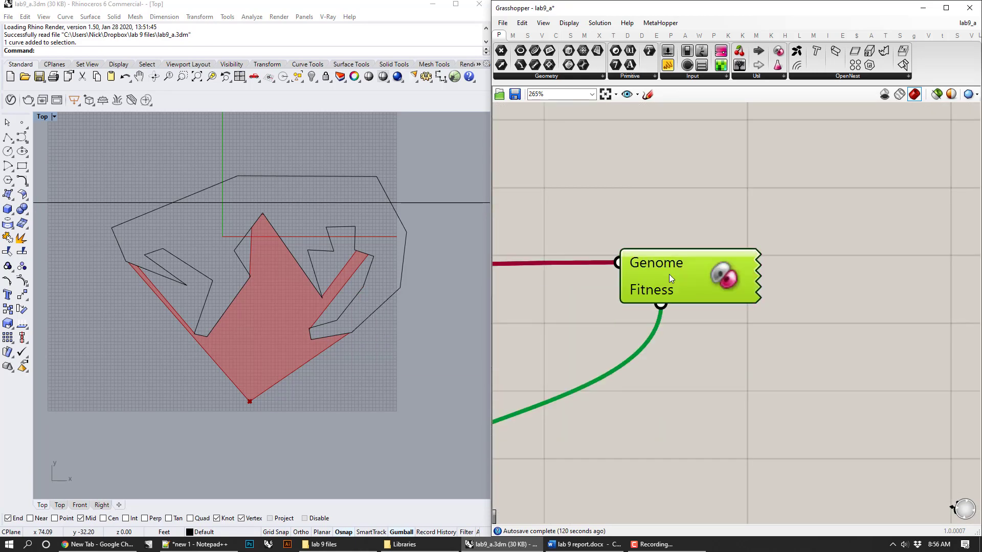
pyautogui.moveTo(667, 126); pyautogui.dragTo(716, 127)
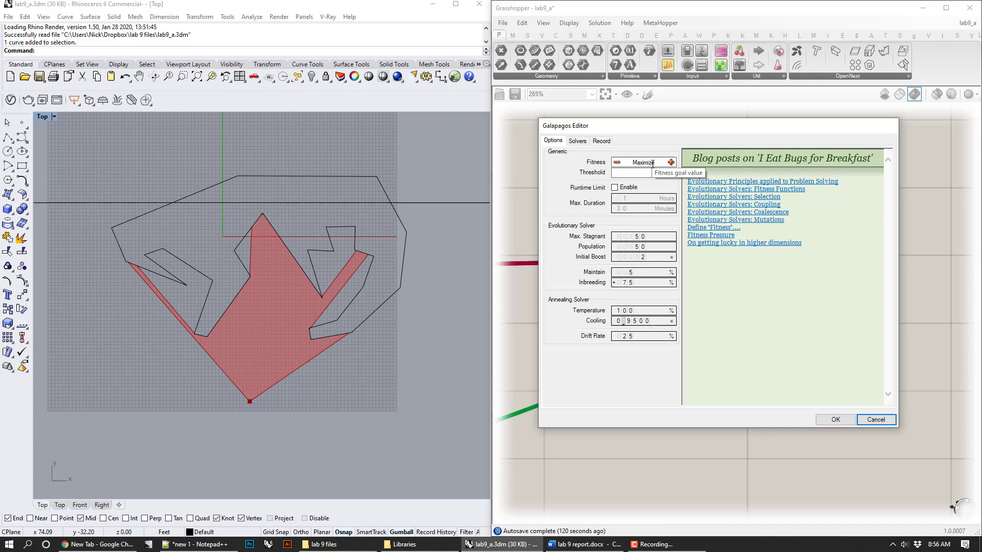
pyautogui.click(579, 141)
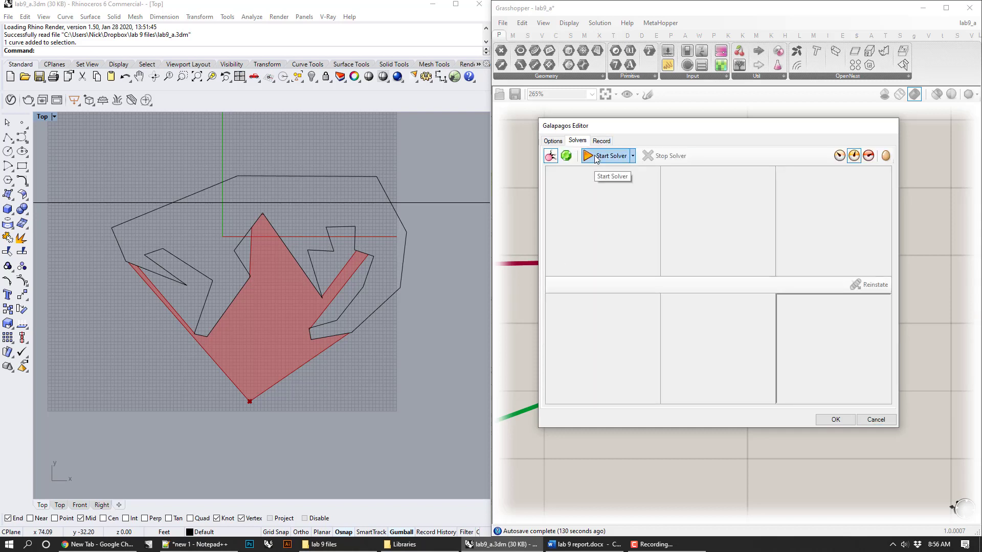
# Step: Run the Galapagos solver and select the best result, fitness 203.304895
pyautogui.click(595, 157)
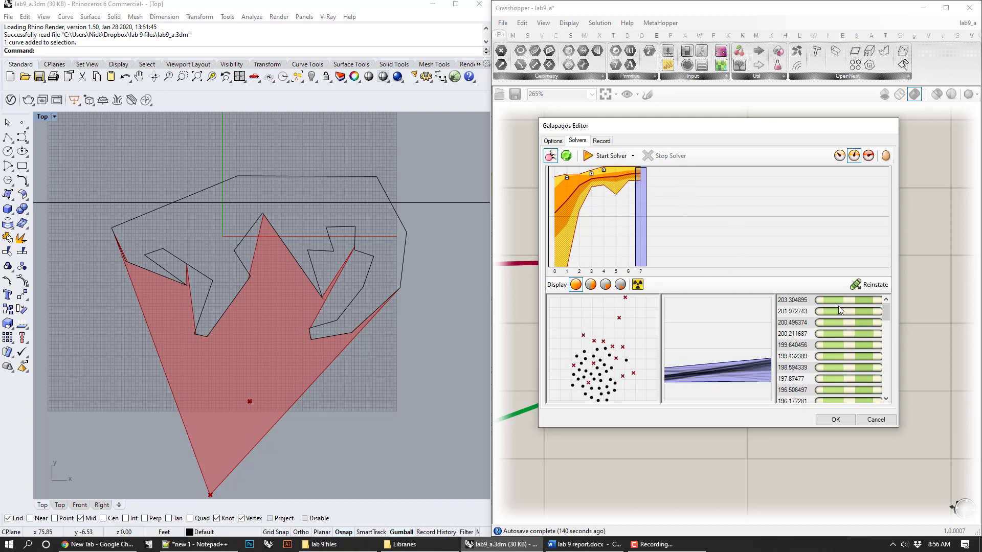
pyautogui.click(786, 301)
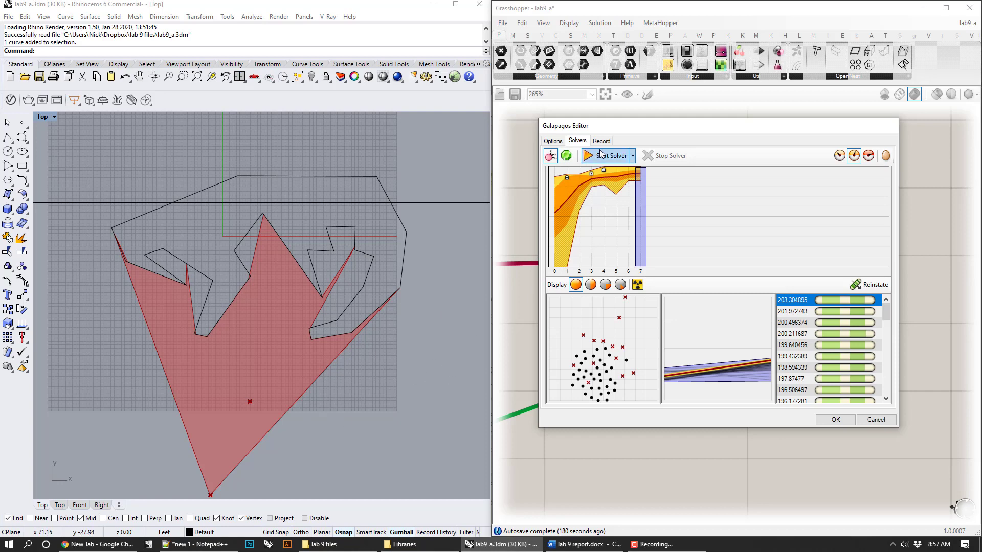
# Step: Close the Galapagos Editor and survey the whole component graph
pyautogui.click(876, 419)
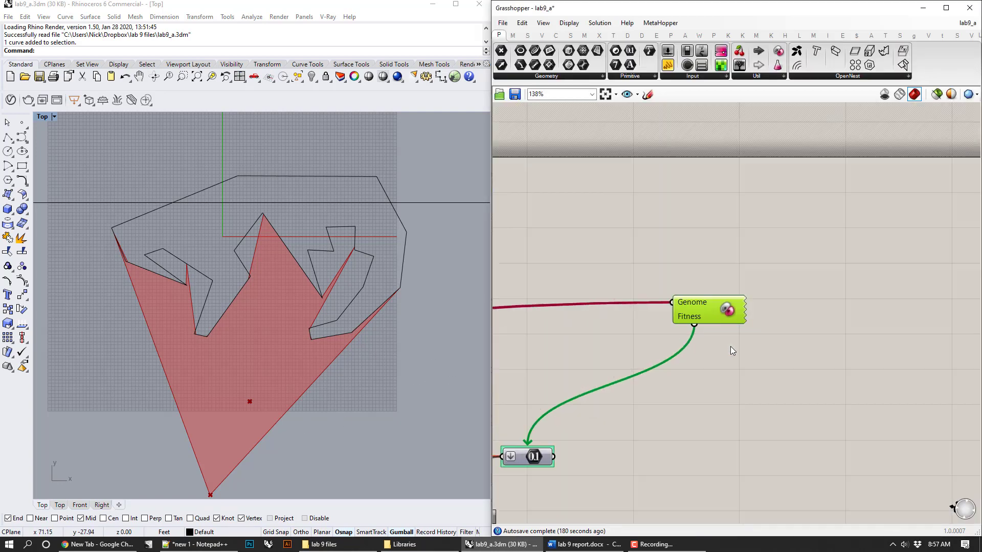
pyautogui.scroll(-3, 781, 317)
pyautogui.scroll(3, 812, 294)
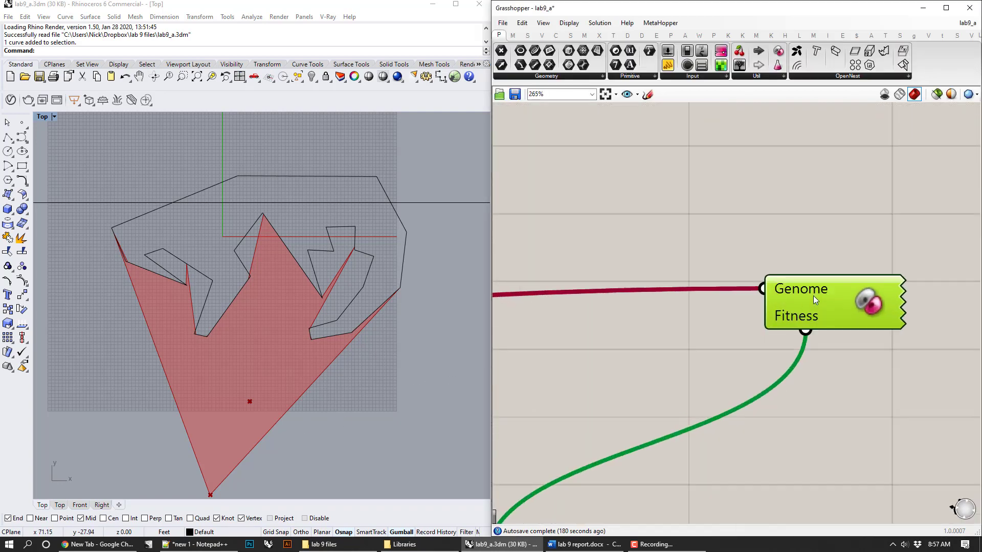
pyautogui.scroll(-5, 596, 327)
pyautogui.moveTo(596, 327); pyautogui.dragTo(759, 279, button='right')
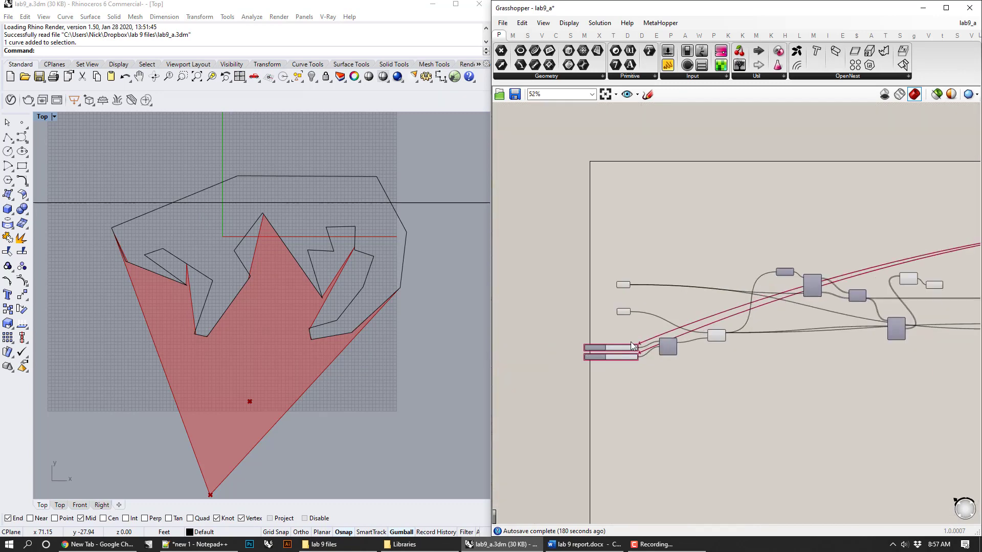
pyautogui.scroll(8, 613, 358)
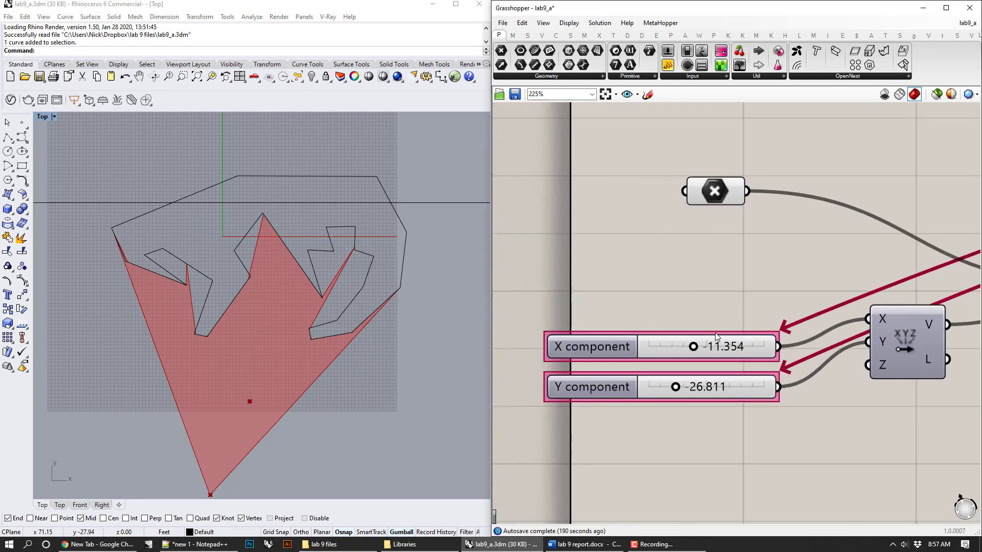
pyautogui.scroll(-3, 715, 332)
pyautogui.moveTo(854, 311); pyautogui.dragTo(757, 299, button='right')
pyautogui.scroll(-2, 758, 299)
pyautogui.moveTo(891, 283); pyautogui.dragTo(620, 280, button='right')
pyautogui.scroll(4, 696, 314)
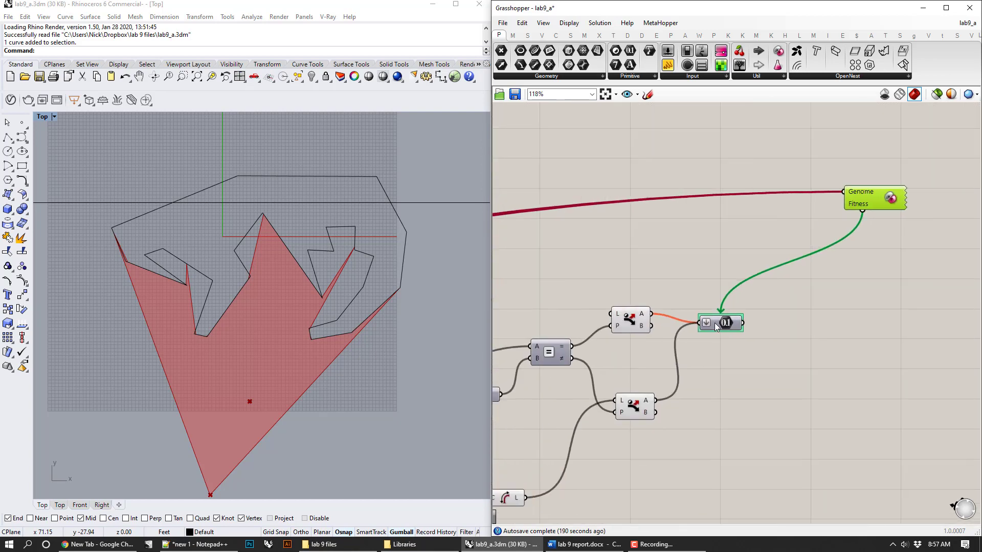
# Step: Pan toward the fitness logic and bring the canopy outline back into the plan view
pyautogui.moveTo(487, 395); pyautogui.dragTo(721, 346, button='right')
pyautogui.scroll(-2, 721, 347)
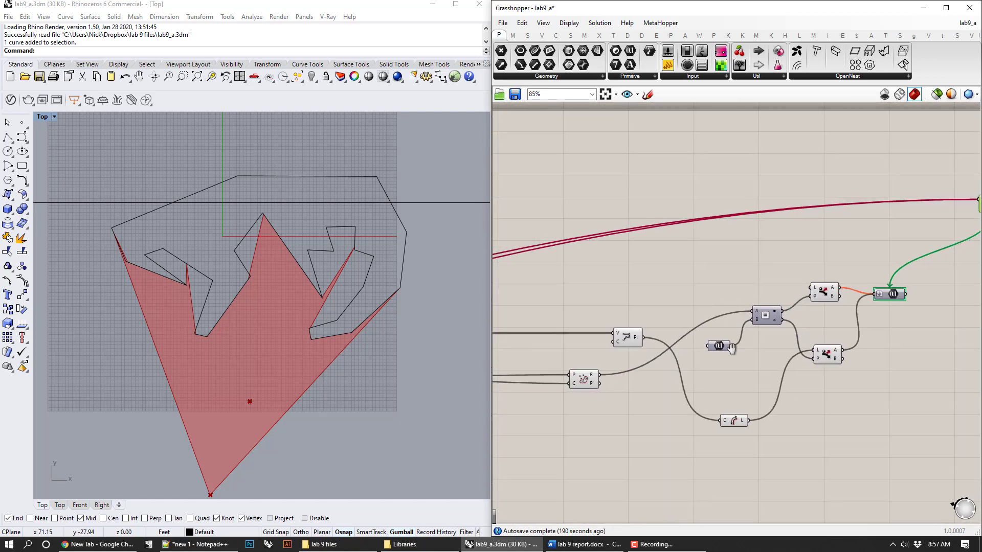
pyautogui.moveTo(643, 347); pyautogui.dragTo(737, 336, button='right')
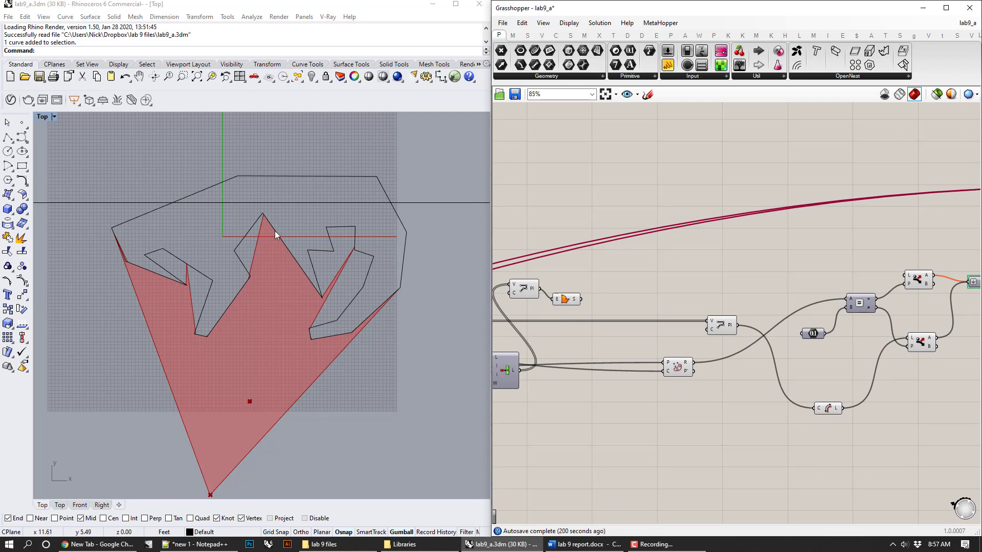
pyautogui.moveTo(331, 417); pyautogui.dragTo(339, 299, button='right')
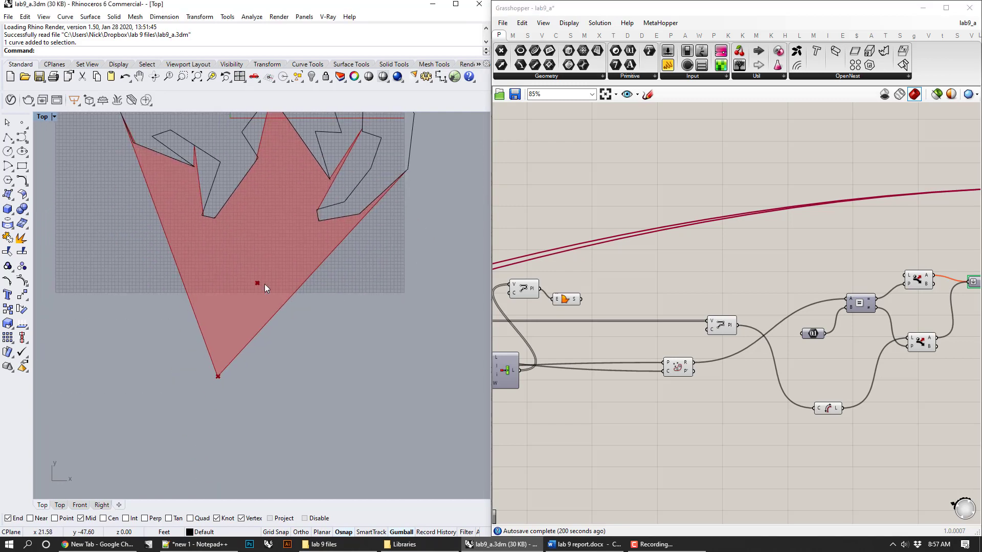
pyautogui.press('Home')
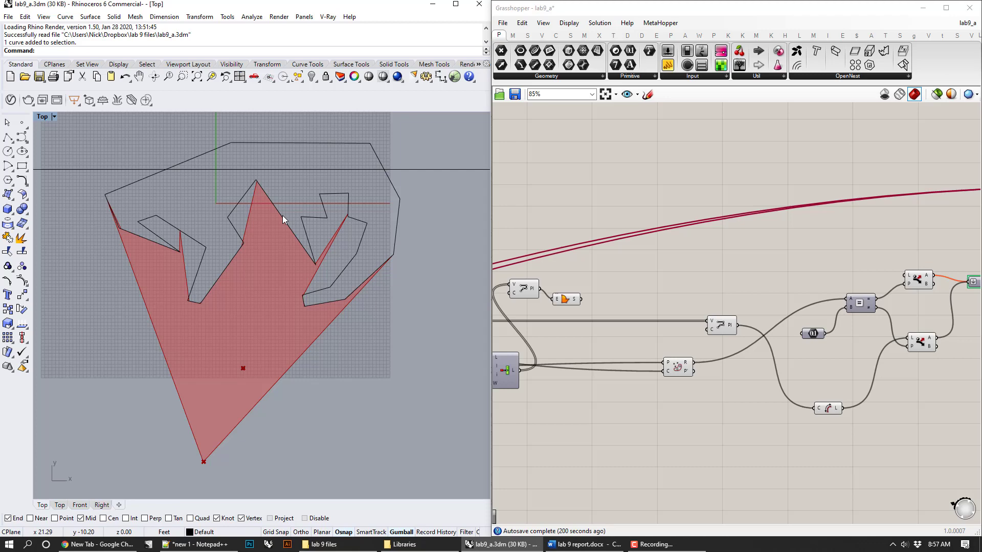
# Step: Check the fitness number and X/Y sliders, then reopen Galapagos from Genome/Fitness
pyautogui.moveTo(728, 272); pyautogui.dragTo(453, 264, button='right')
pyautogui.scroll(1, 700, 276)
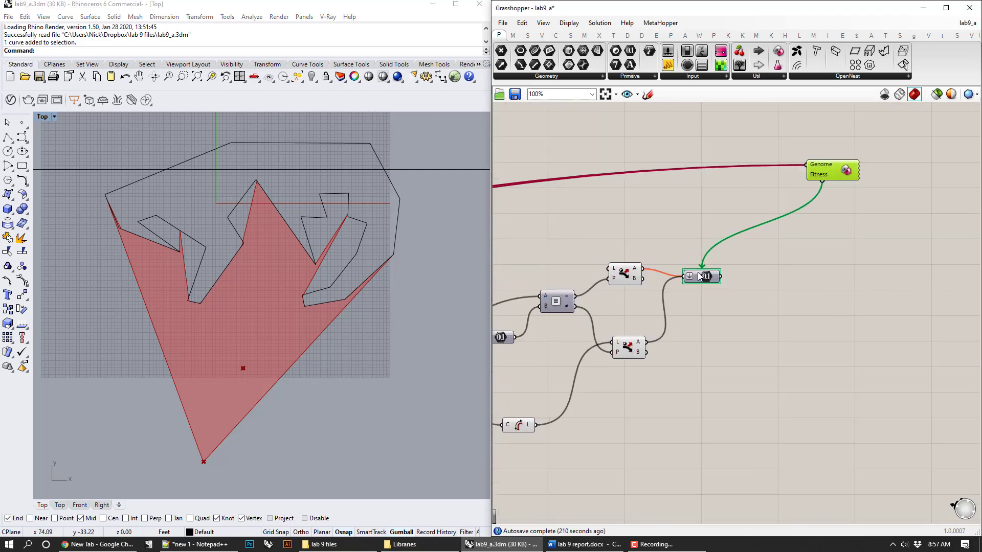
pyautogui.scroll(2, 700, 276)
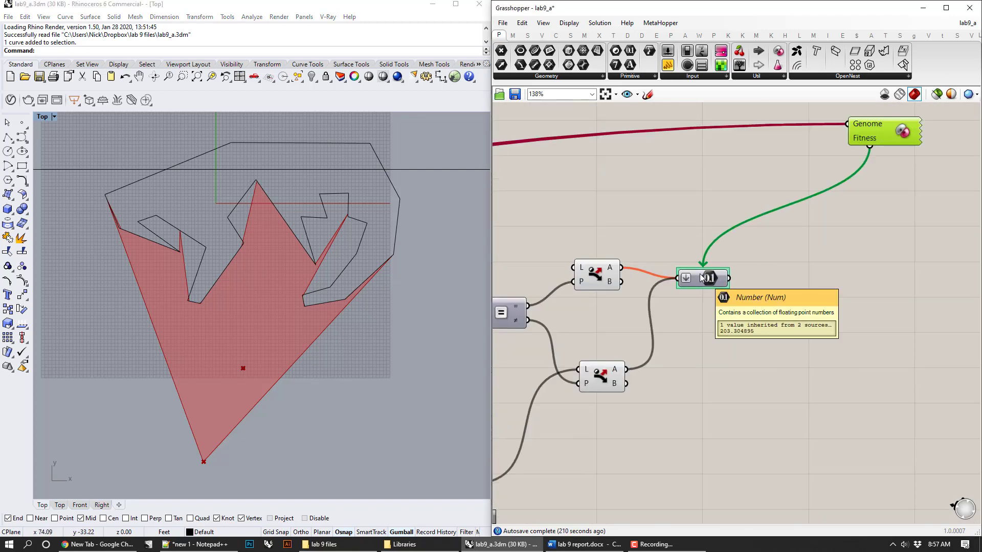
pyautogui.scroll(-3, 700, 277)
pyautogui.moveTo(701, 278); pyautogui.dragTo(555, 353, button='right')
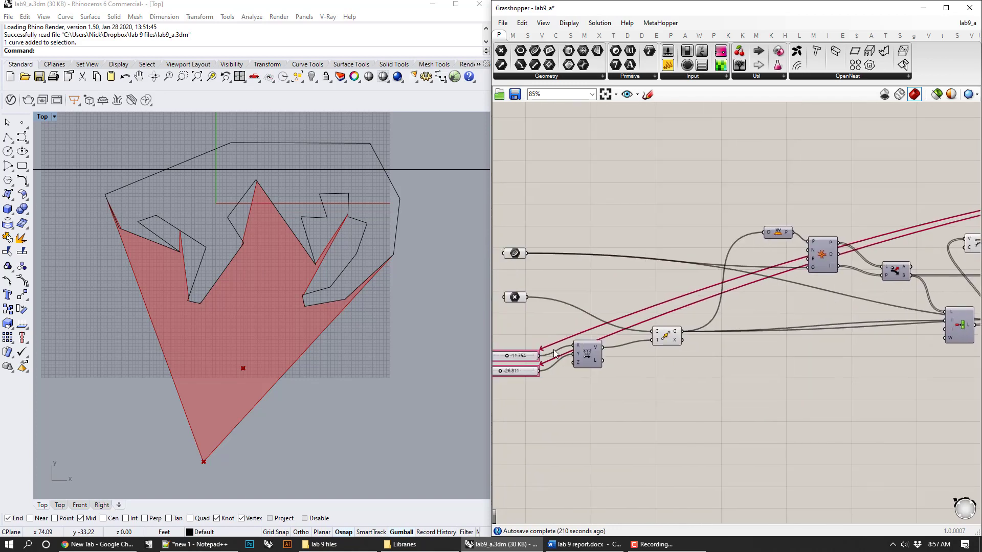
pyautogui.moveTo(823, 260); pyautogui.dragTo(700, 318, button='right')
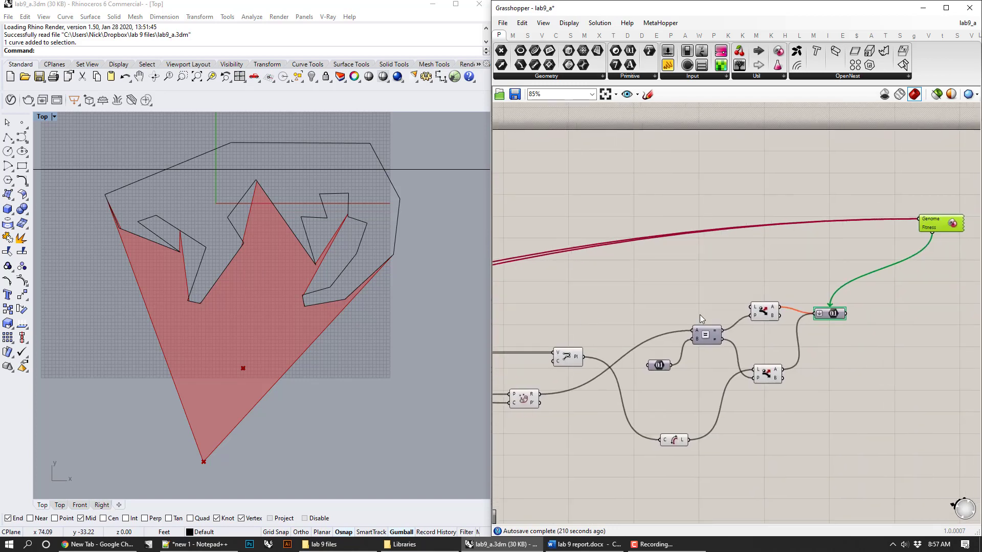
pyautogui.scroll(3, 839, 320)
pyautogui.moveTo(881, 285); pyautogui.dragTo(801, 207, button='right')
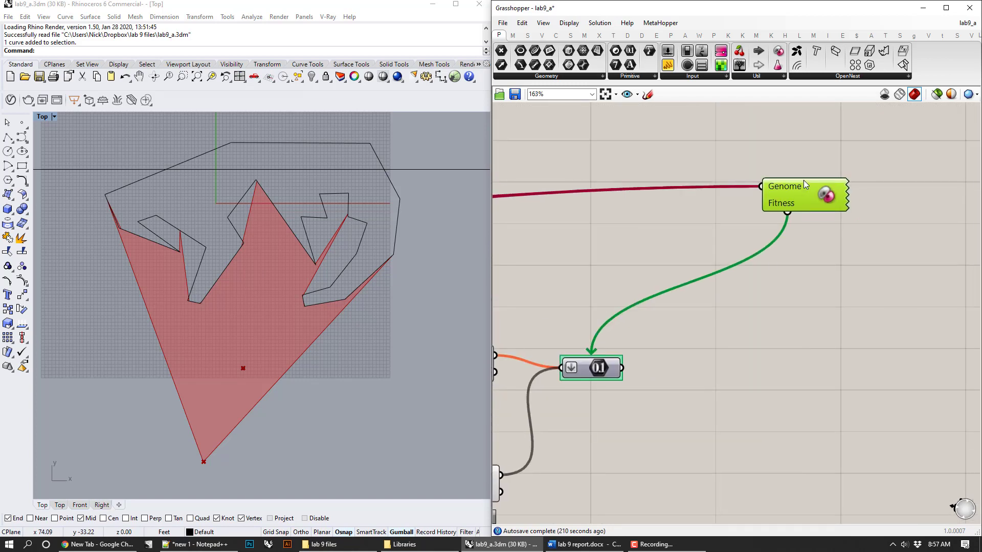
pyautogui.doubleClick(804, 184)
# Step: Rerun Galapagos with added mutations until best fitness reaches 210.199259, then stop and close it
pyautogui.click(657, 46)
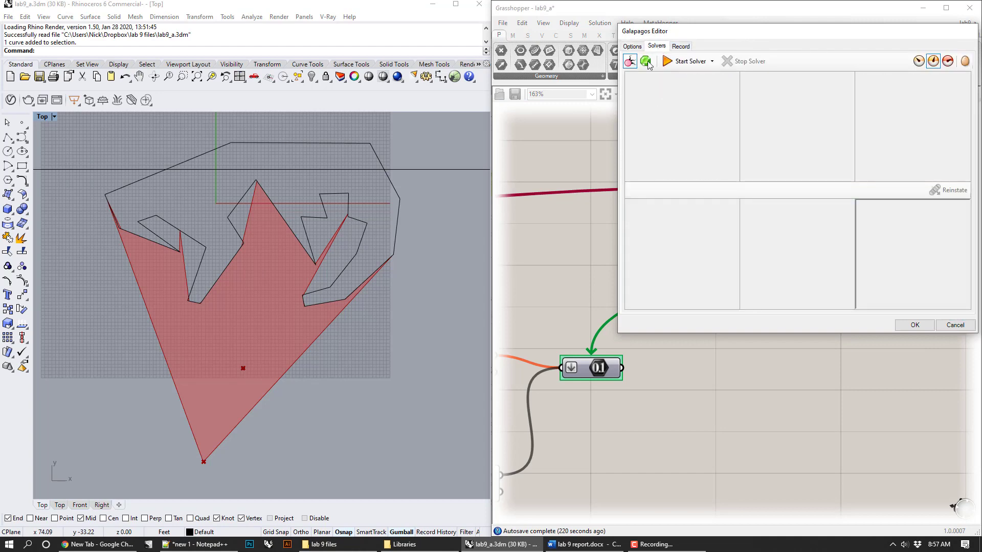
pyautogui.click(633, 107)
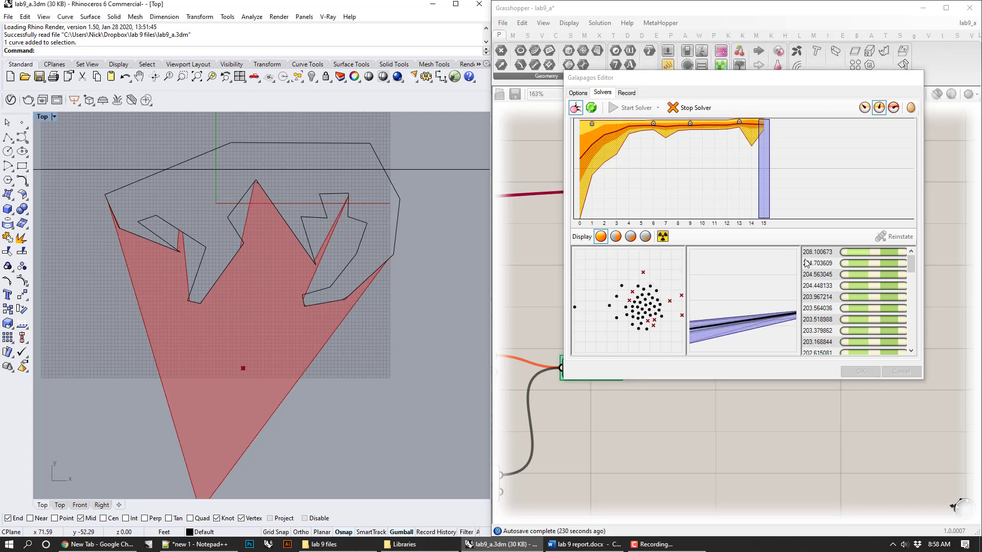
pyautogui.click(812, 255)
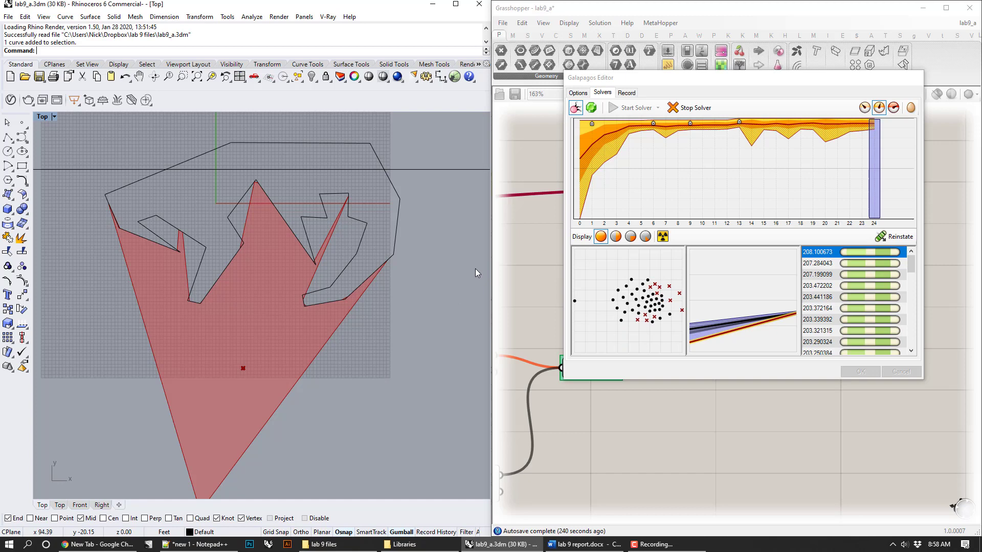
pyautogui.scroll(-3, 466, 320)
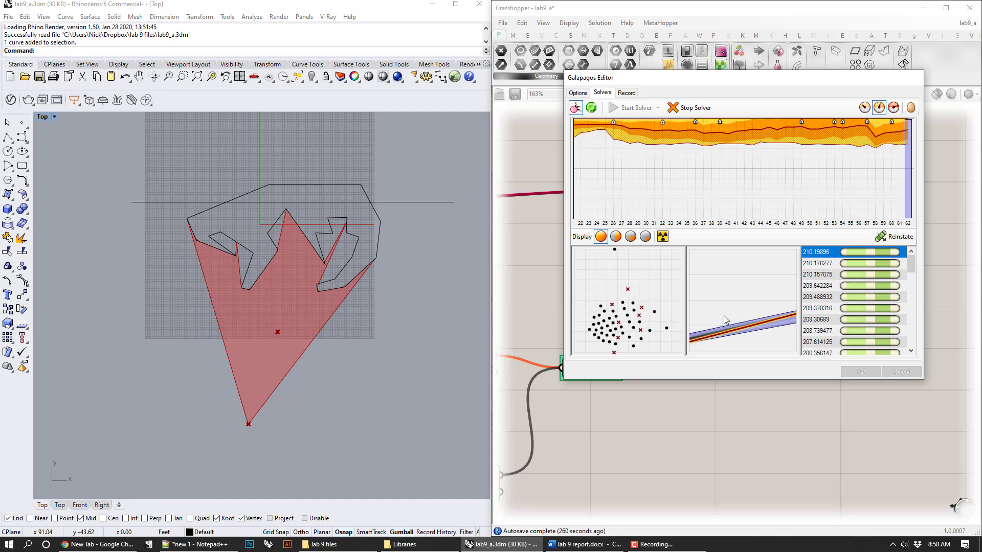
pyautogui.click(663, 237)
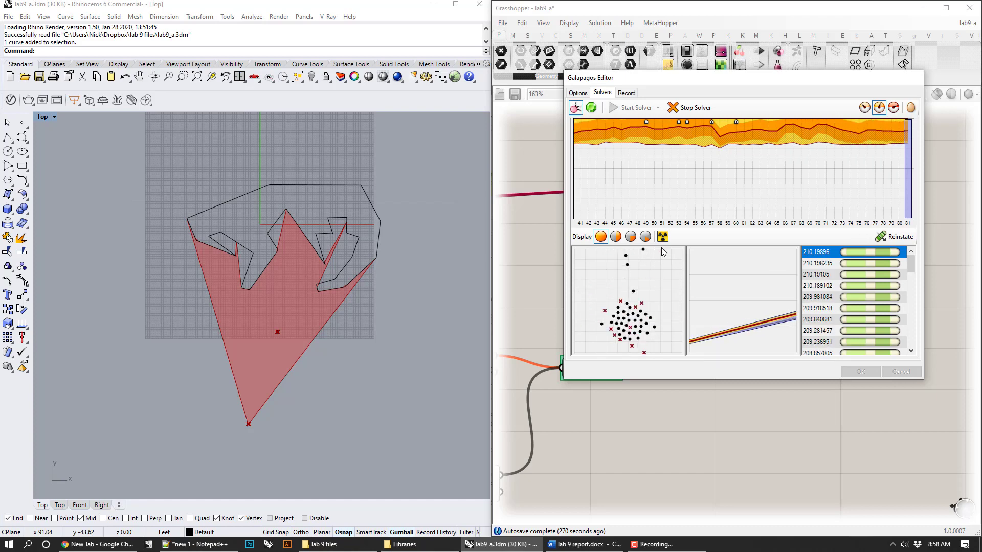
pyautogui.click(691, 108)
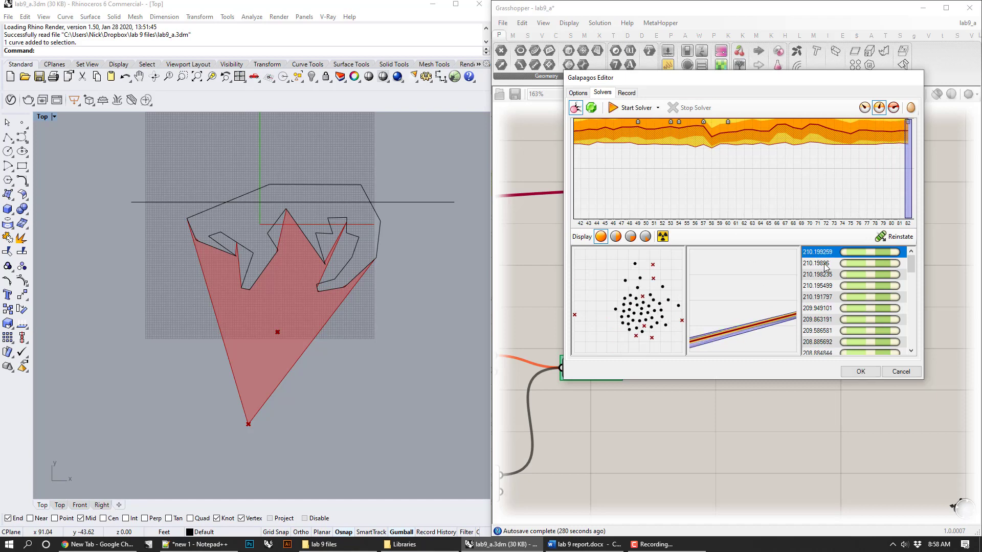
pyautogui.click(901, 371)
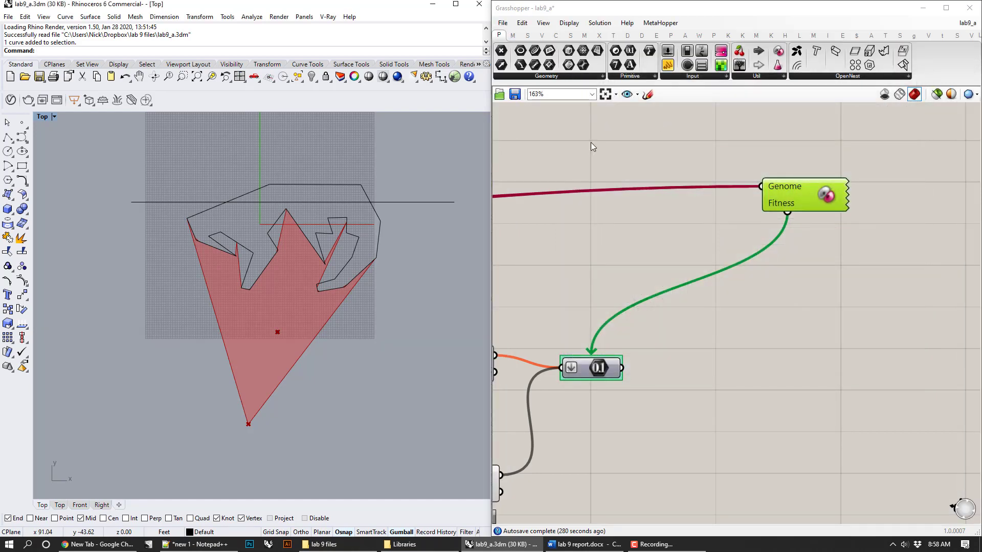
# Step: Cancel Grasshopper's open-definition dialog, bring the lab 9 files folder forward and minimise Libraries
pyautogui.click(503, 23)
pyautogui.click(517, 43)
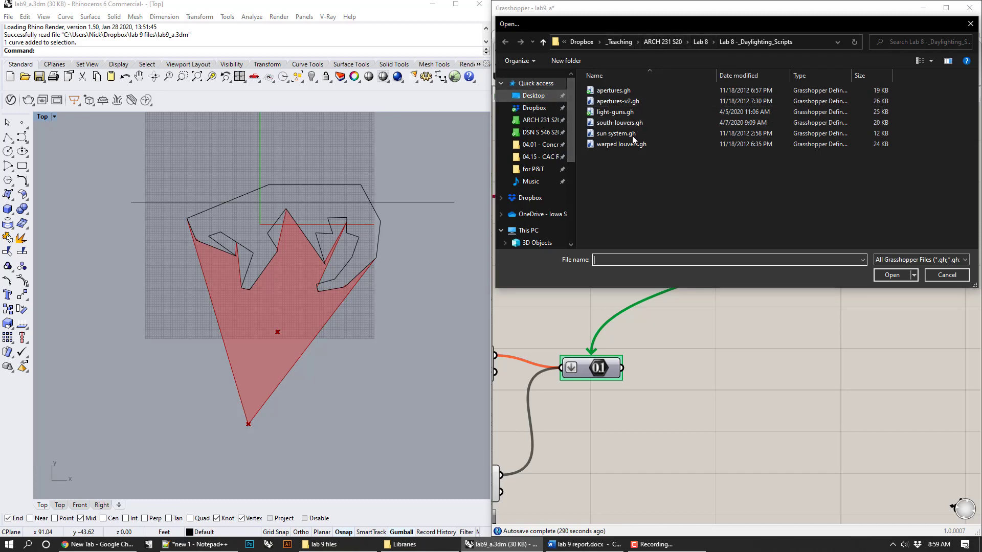
pyautogui.click(940, 275)
pyautogui.click(404, 544)
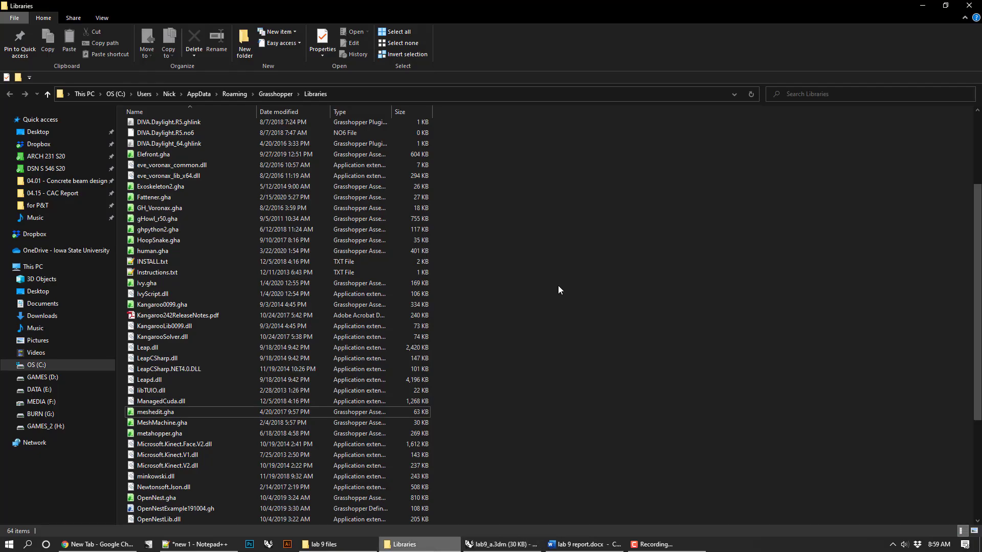
pyautogui.click(323, 544)
pyautogui.click(922, 5)
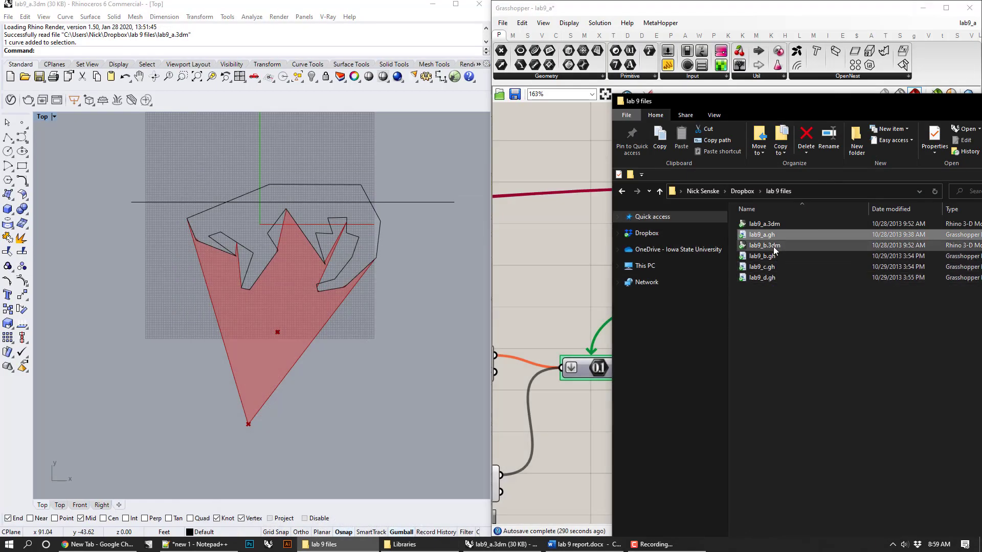
# Step: Open lab9_b.3dm in Rhino without saving changes to lab9_a
pyautogui.moveTo(771, 250); pyautogui.dragTo(367, 187)
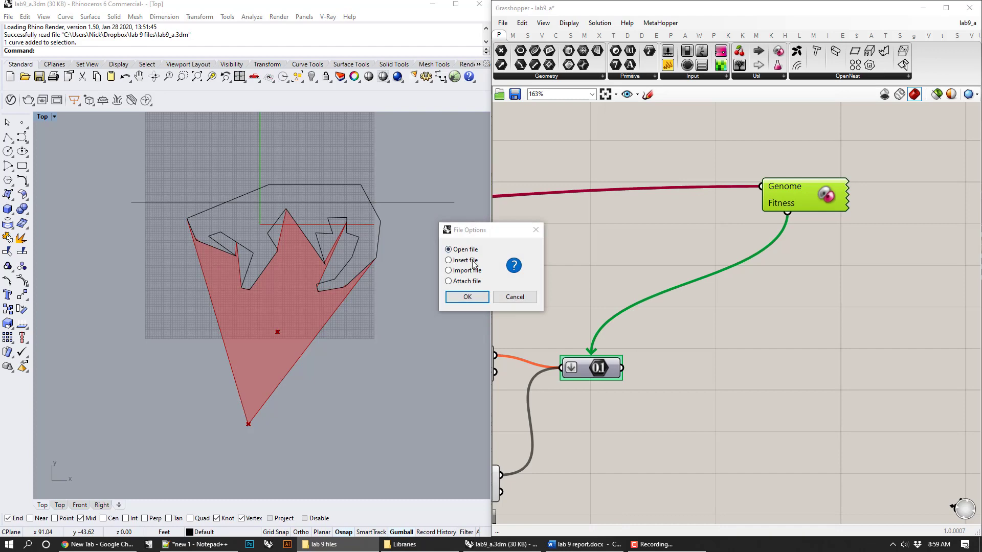
pyautogui.click(467, 298)
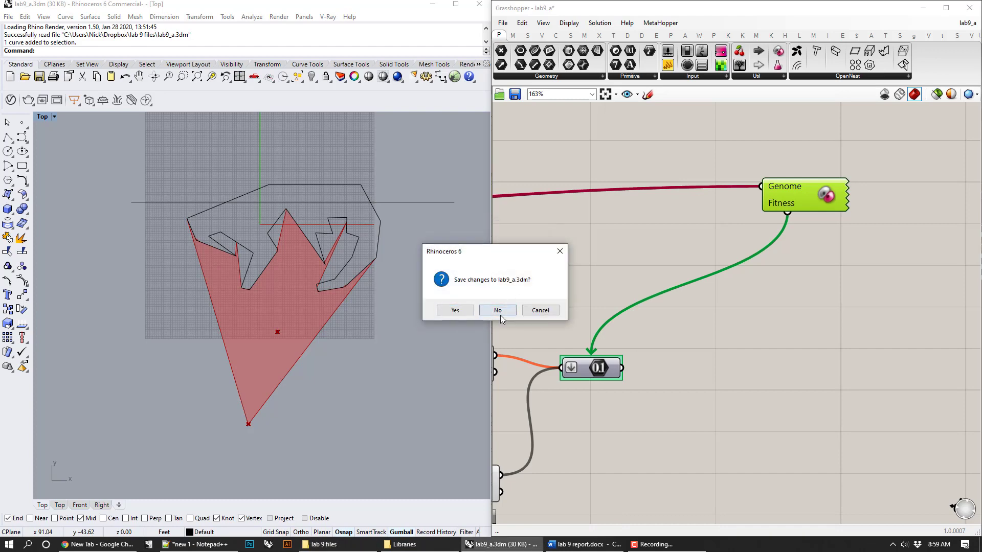
pyautogui.click(500, 314)
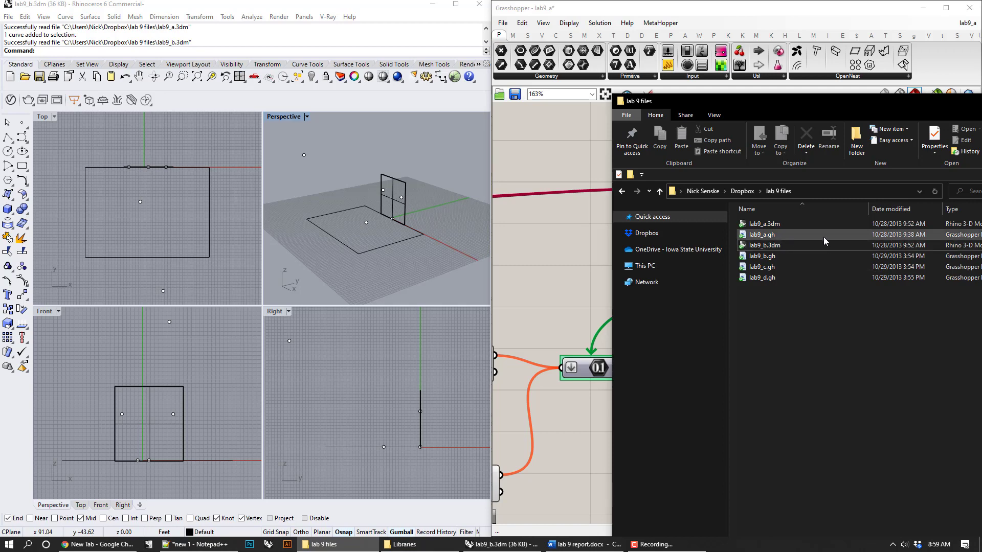
# Step: Load the lab9_b.gh definition onto the Grasshopper canvas
pyautogui.click(581, 265)
pyautogui.click(324, 544)
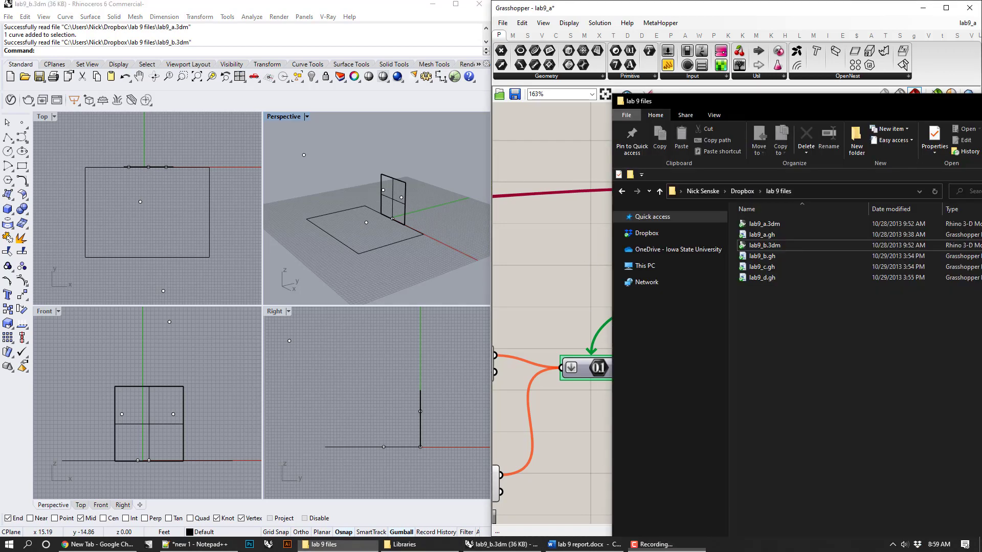
pyautogui.moveTo(762, 256); pyautogui.dragTo(575, 261)
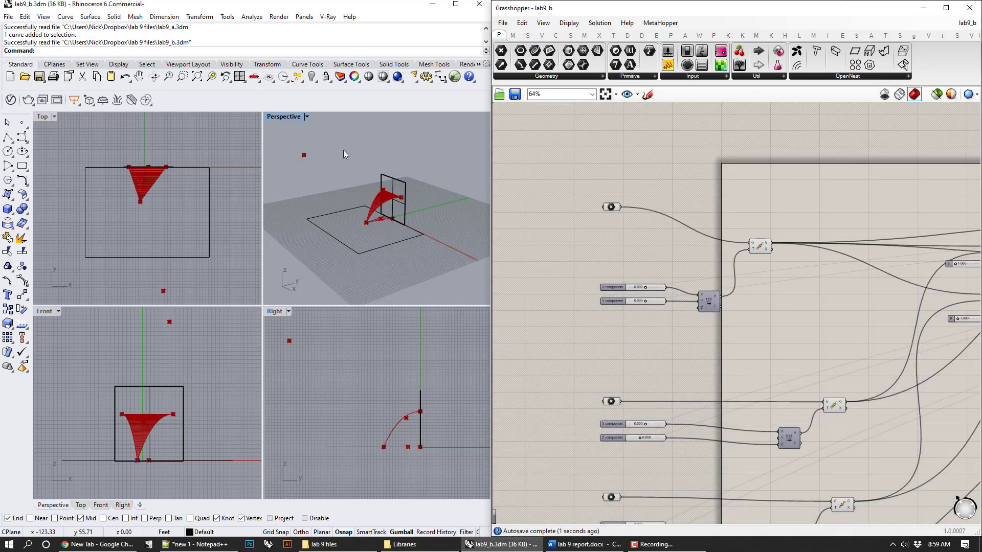
# Step: Maximise the Perspective viewport and orbit and zoom around the red canopy and its shadow
pyautogui.doubleClick(296, 117)
pyautogui.moveTo(300, 221); pyautogui.dragTo(173, 336, button='right')
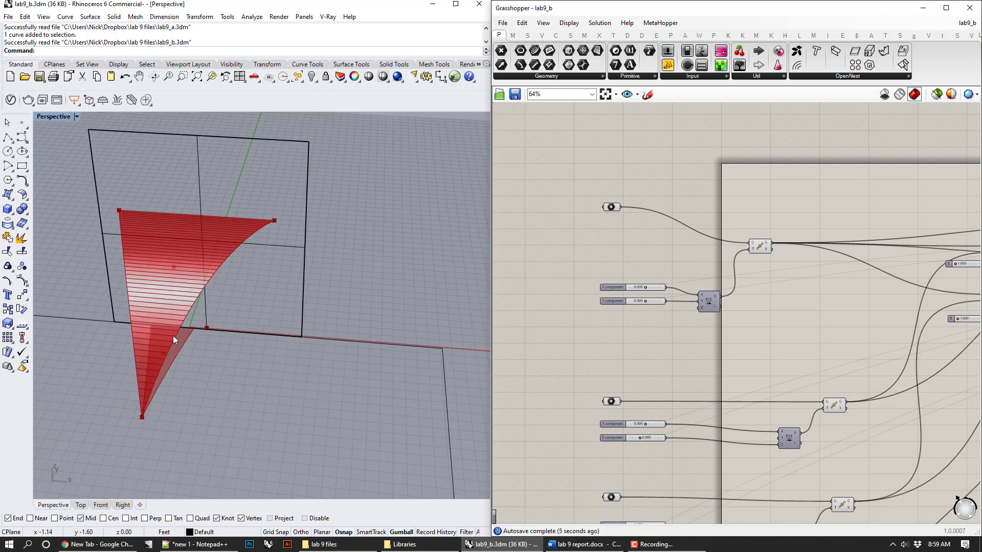
pyautogui.moveTo(161, 265); pyautogui.dragTo(233, 290, button='right')
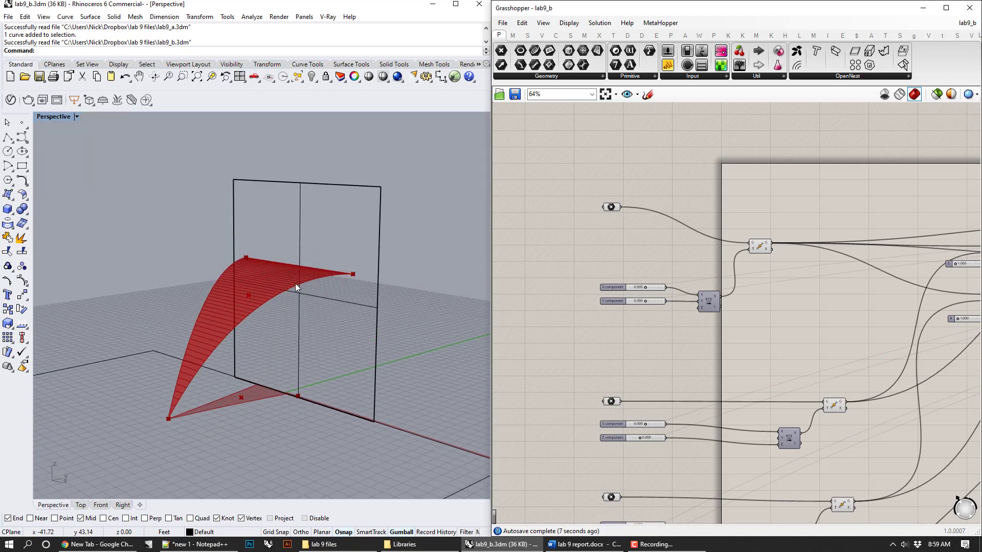
pyautogui.moveTo(334, 271); pyautogui.dragTo(251, 385, button='right')
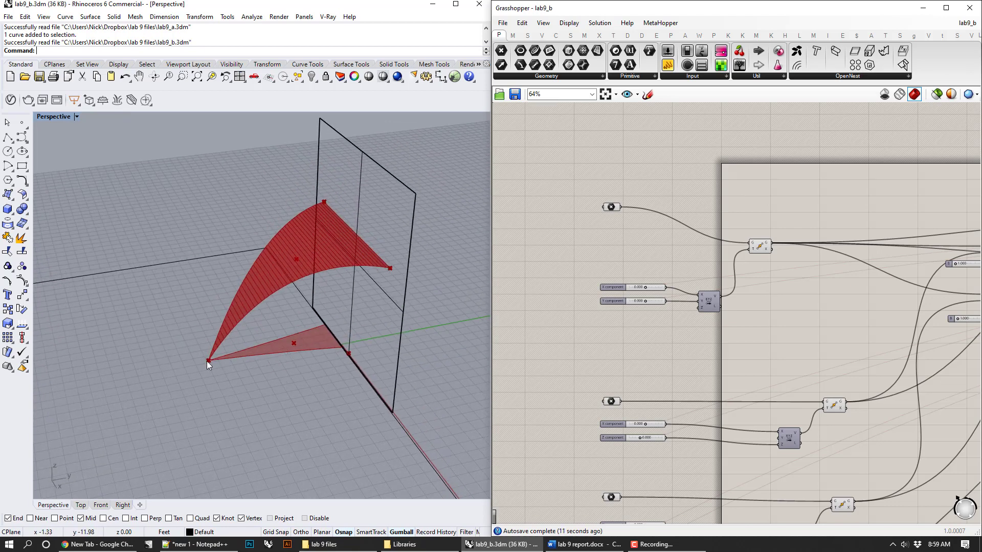
pyautogui.moveTo(206, 361); pyautogui.dragTo(243, 366, button='right')
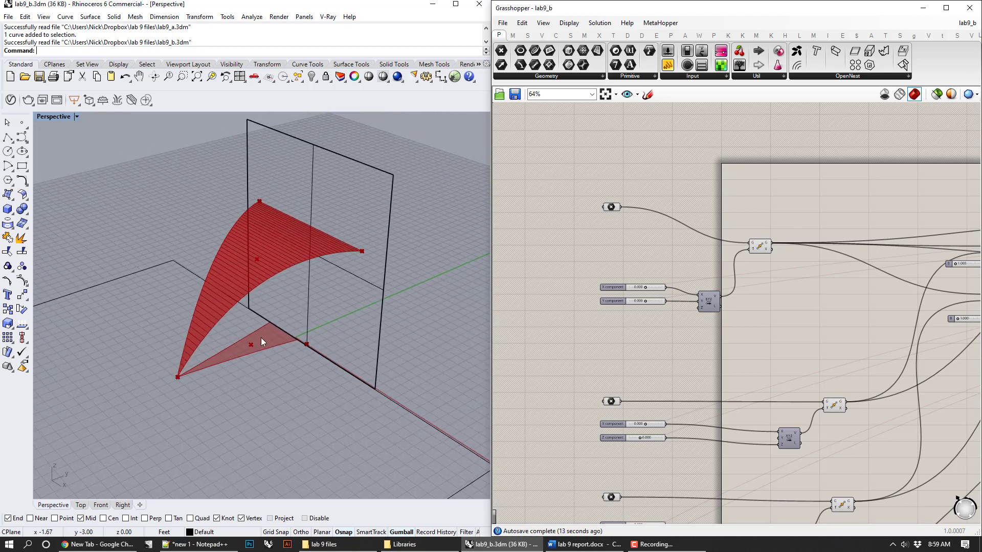
pyautogui.scroll(4, 260, 337)
pyautogui.scroll(2, 237, 348)
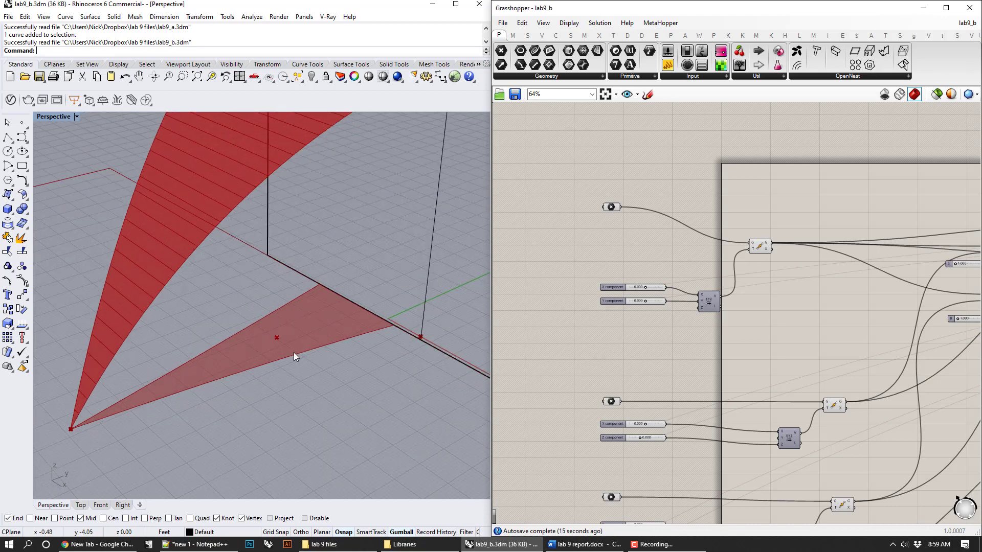
pyautogui.scroll(-8, 293, 352)
pyautogui.moveTo(303, 367); pyautogui.dragTo(339, 282, button='right')
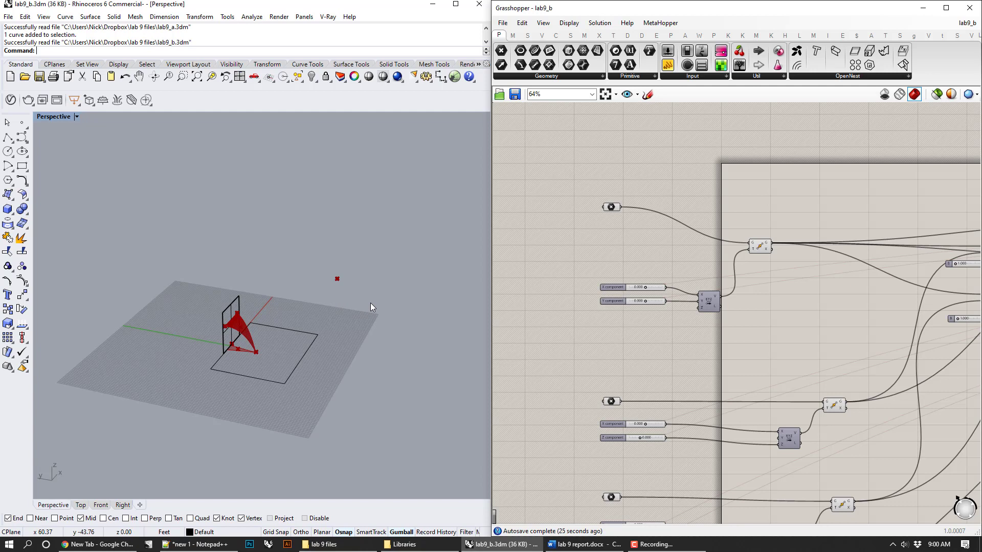
pyautogui.moveTo(376, 303); pyautogui.dragTo(251, 382, button='right')
pyautogui.scroll(3, 256, 378)
pyautogui.moveTo(287, 324); pyautogui.dragTo(339, 344, button='right')
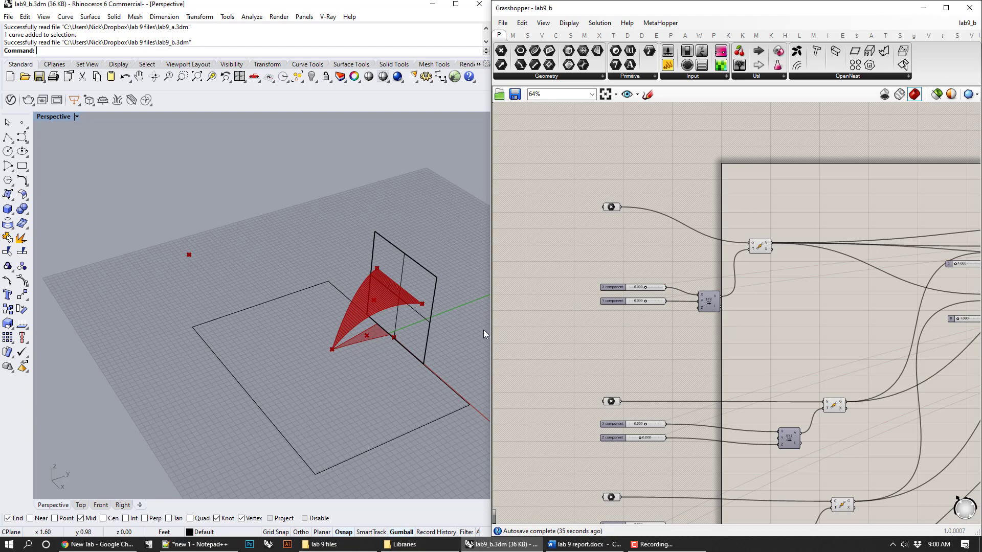
pyautogui.moveTo(747, 339); pyautogui.dragTo(576, 339, button='right')
pyautogui.moveTo(850, 317); pyautogui.dragTo(687, 328, button='right')
pyautogui.scroll(2, 665, 270)
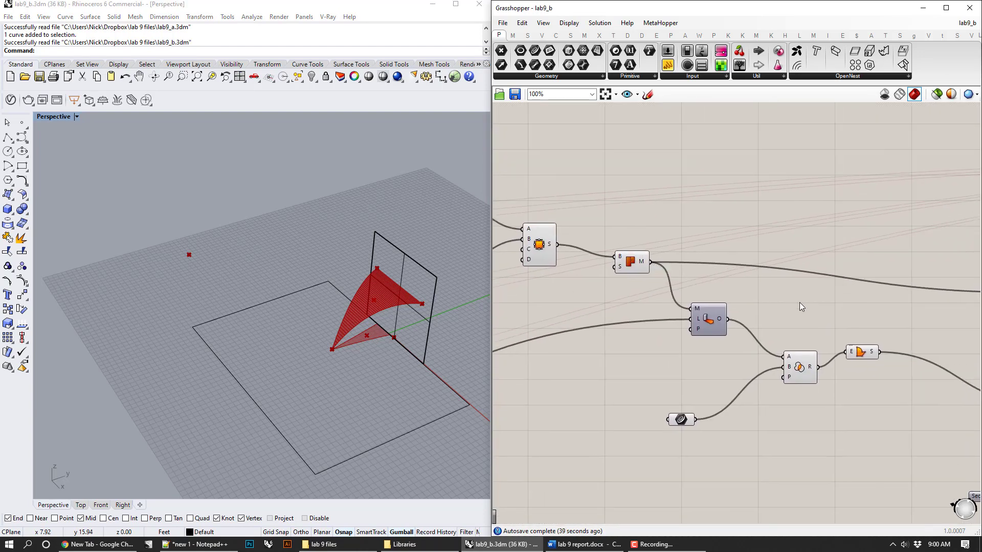
pyautogui.click(705, 317)
pyautogui.scroll(3, 704, 316)
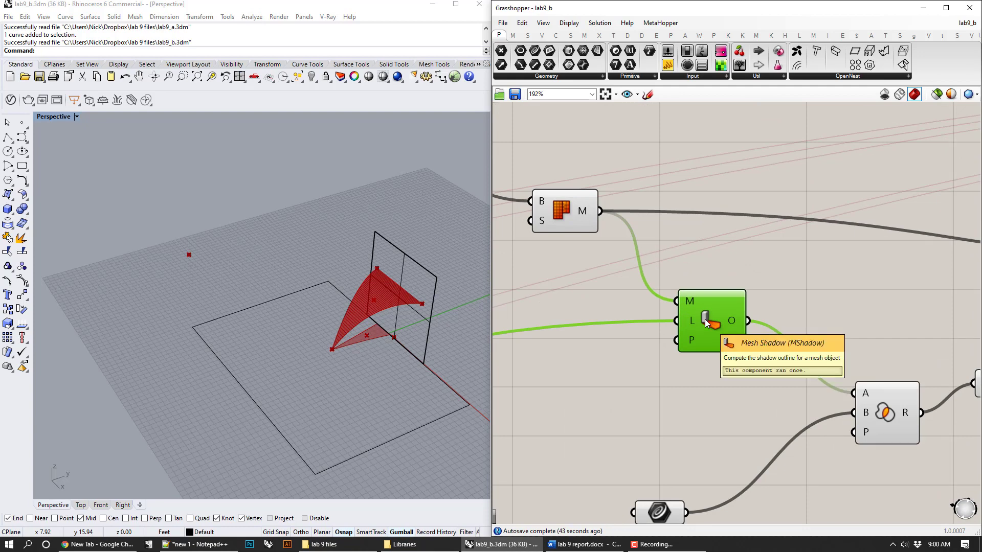
pyautogui.click(582, 222)
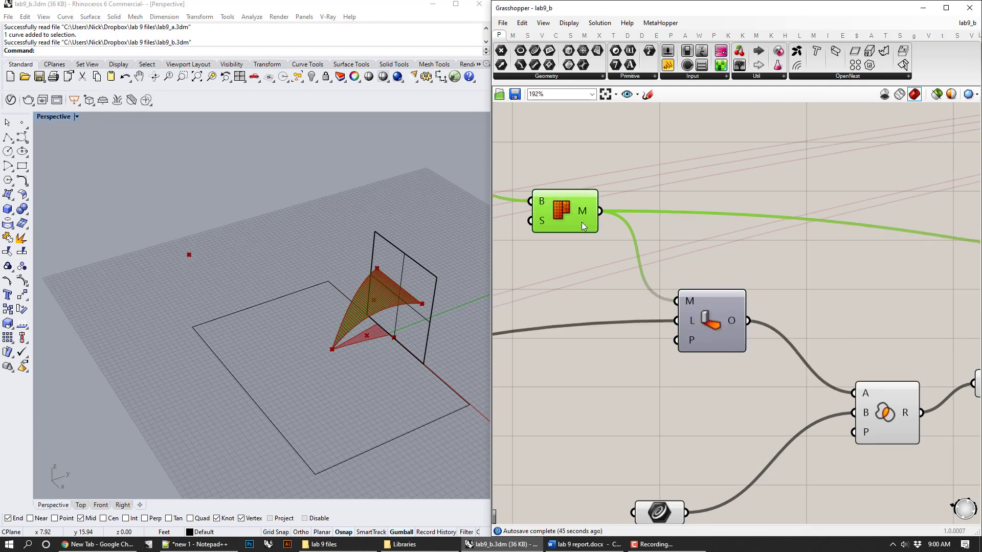
pyautogui.click(684, 271)
pyautogui.moveTo(689, 323)
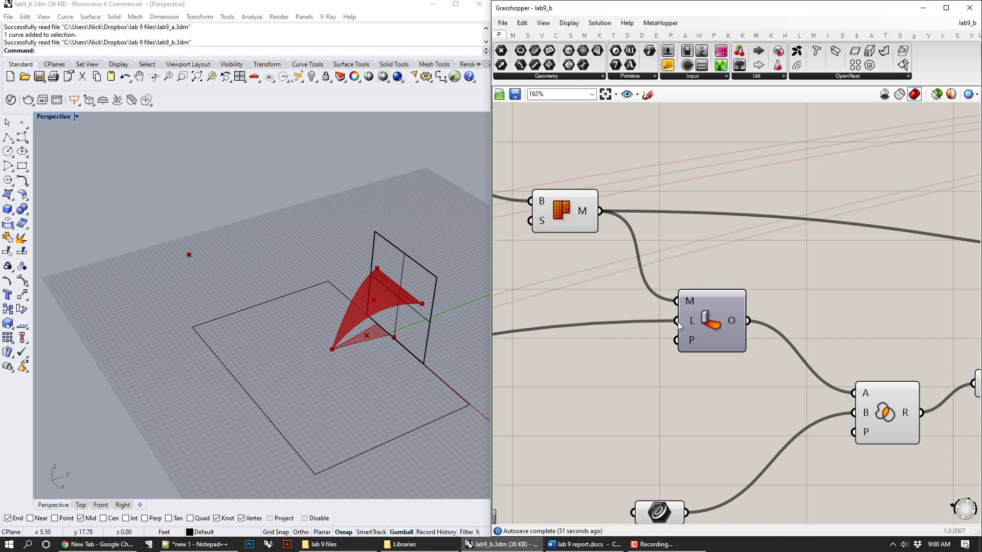
pyautogui.click(695, 319)
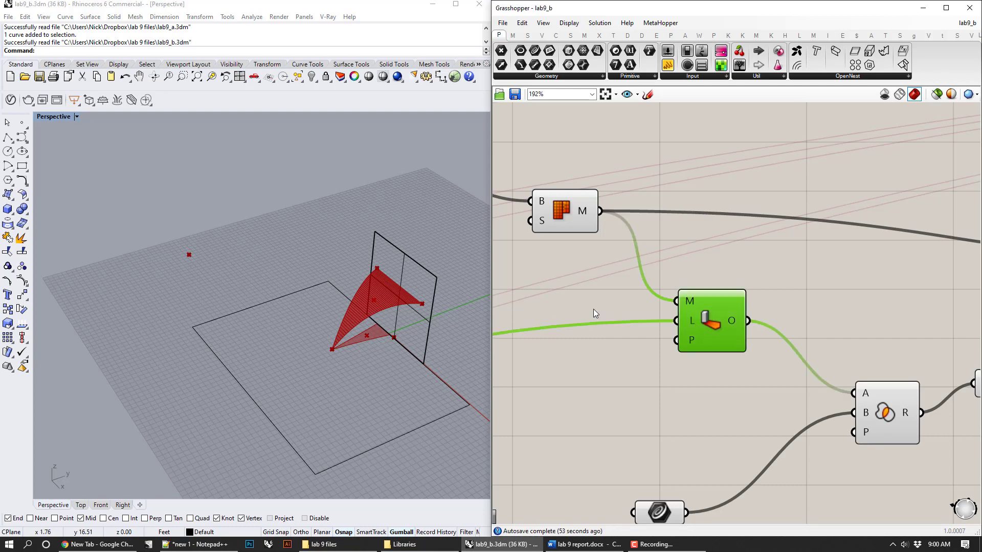
pyautogui.moveTo(593, 309); pyautogui.dragTo(679, 296, button='right')
# Step: Navigate the canvas to the Genome/Fitness solver and the pink gene sliders
pyautogui.scroll(-6, 686, 297)
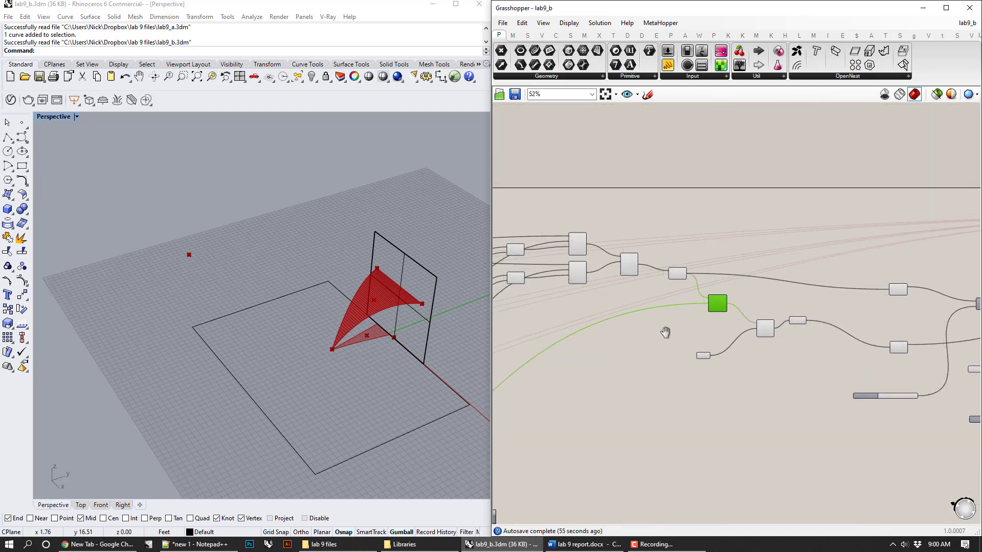
pyautogui.moveTo(662, 332); pyautogui.dragTo(730, 290, button='right')
pyautogui.scroll(5, 817, 263)
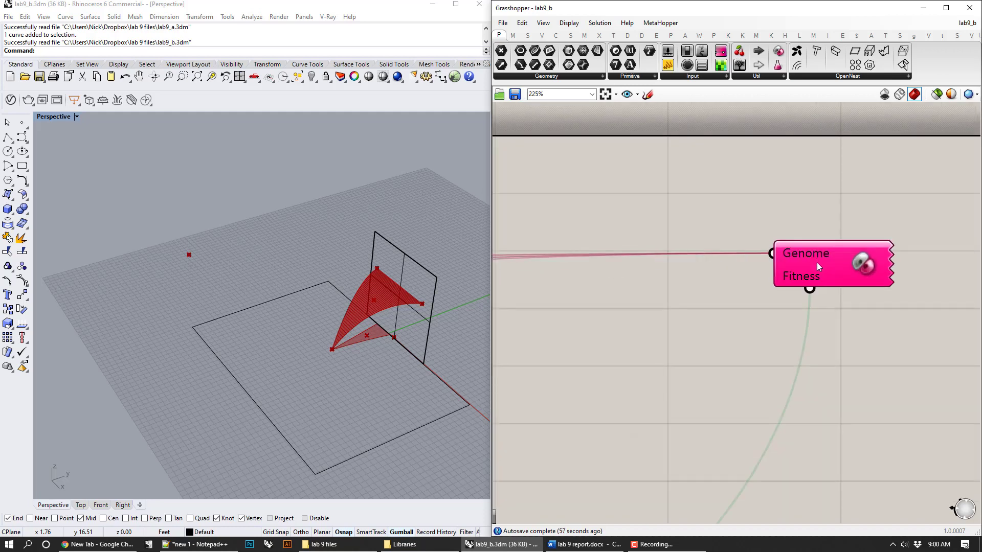
pyautogui.moveTo(817, 263); pyautogui.dragTo(742, 271, button='right')
pyautogui.scroll(-6, 643, 330)
pyautogui.moveTo(642, 330); pyautogui.dragTo(721, 323, button='right')
pyautogui.scroll(6, 721, 322)
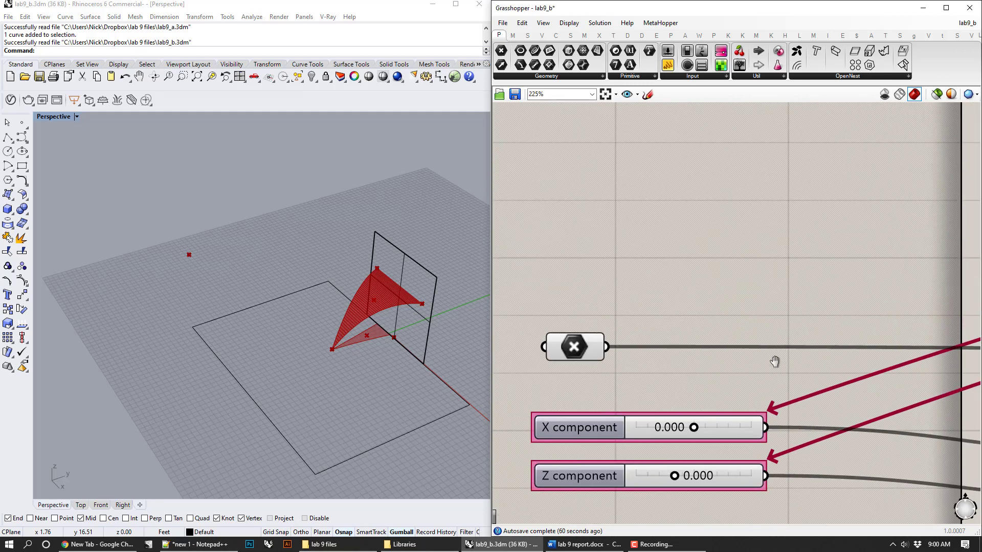
pyautogui.scroll(1, 724, 330)
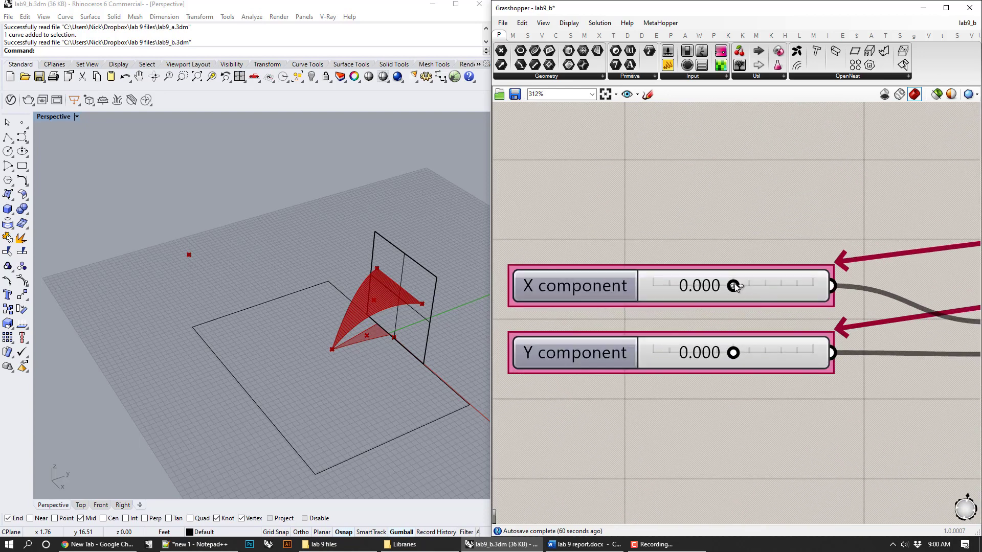
# Step: Set the X component slider to -0.272 and the Z component slider to -0.163
pyautogui.moveTo(734, 286)
pyautogui.mouseDown()
pyautogui.moveTo(752, 286)
pyautogui.moveTo(733, 285)
pyautogui.mouseUp()
pyautogui.scroll(-3, 767, 440)
pyautogui.moveTo(768, 433); pyautogui.dragTo(743, 320, button='right')
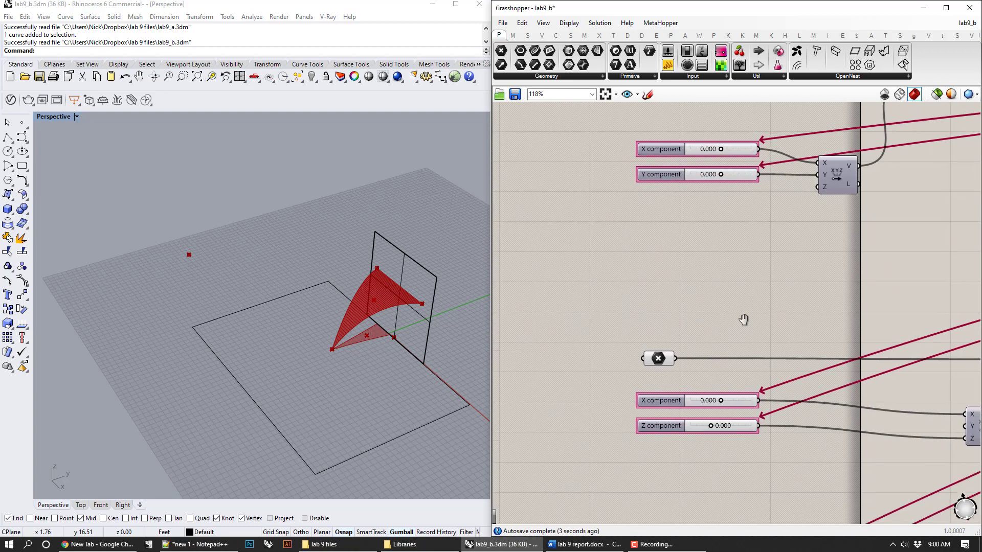
pyautogui.scroll(4, 697, 346)
pyautogui.moveTo(752, 309)
pyautogui.mouseDown()
pyautogui.moveTo(780, 310)
pyautogui.moveTo(745, 311)
pyautogui.mouseUp()
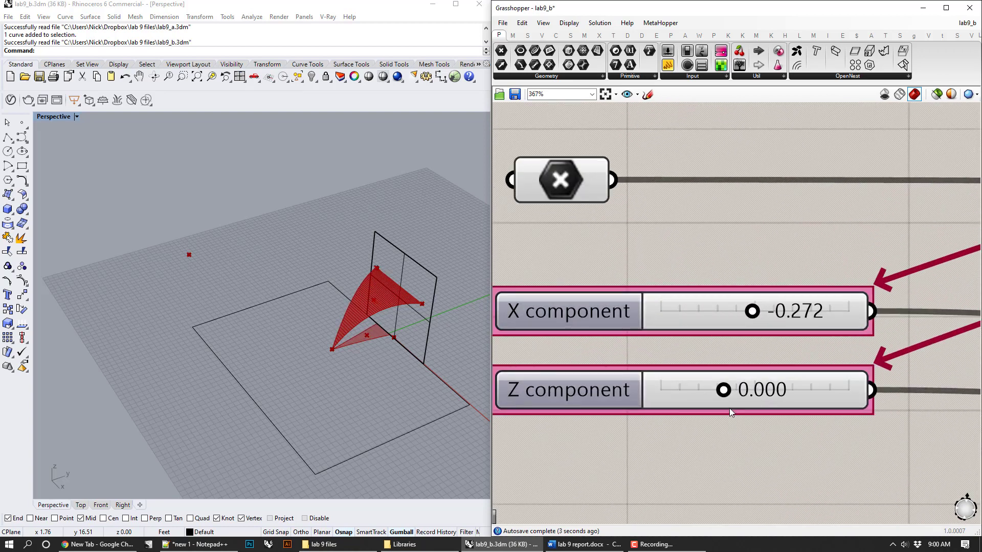
pyautogui.moveTo(723, 389)
pyautogui.mouseDown()
pyautogui.moveTo(749, 389)
pyautogui.moveTo(723, 389)
pyautogui.mouseUp()
# Step: Orbit the Rhino view to inspect the reshaped canopy and review both slider groups
pyautogui.scroll(-2, 690, 430)
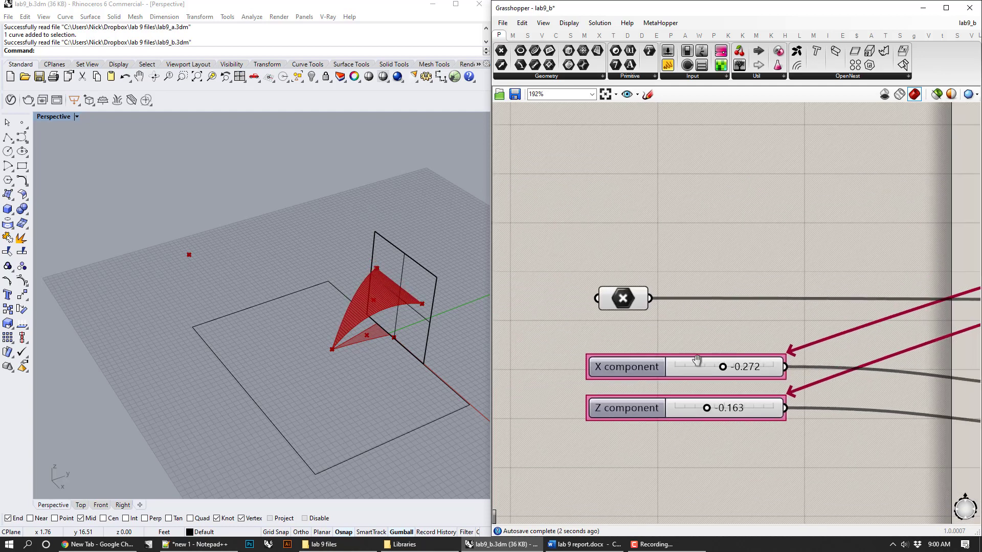
pyautogui.moveTo(697, 361); pyautogui.dragTo(684, 188, button='right')
pyautogui.scroll(-1, 707, 359)
pyautogui.moveTo(306, 327); pyautogui.dragTo(361, 329, button='right')
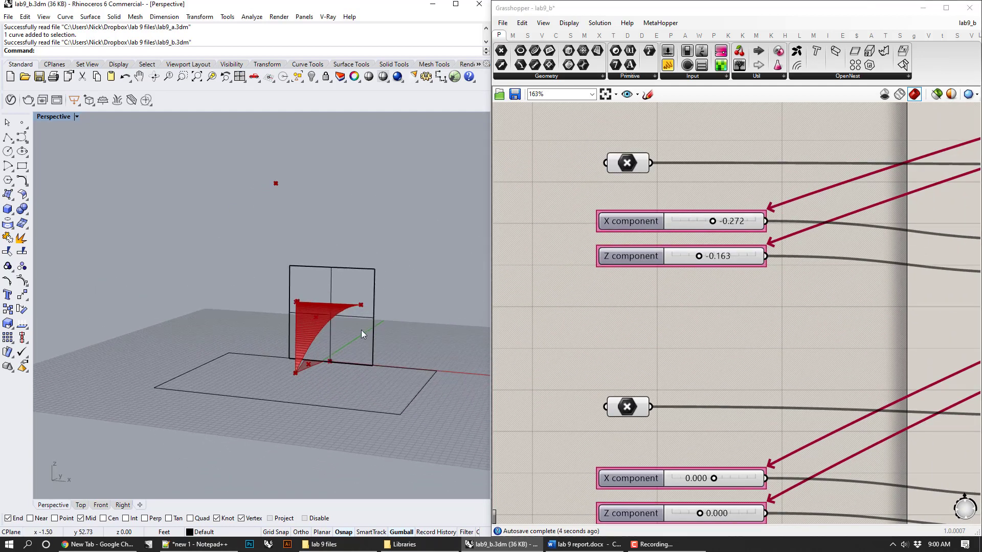
pyautogui.scroll(3, 336, 310)
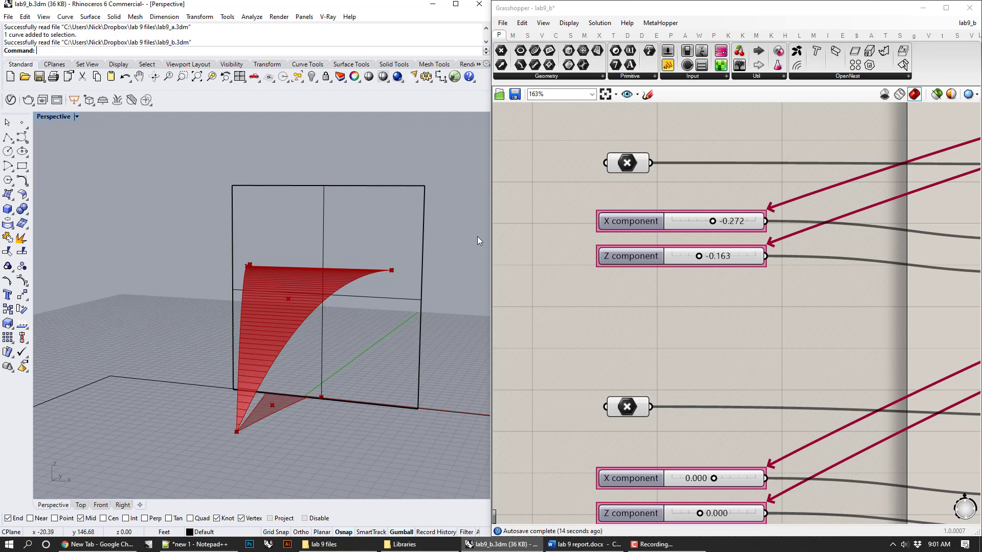
pyautogui.scroll(-3, 821, 260)
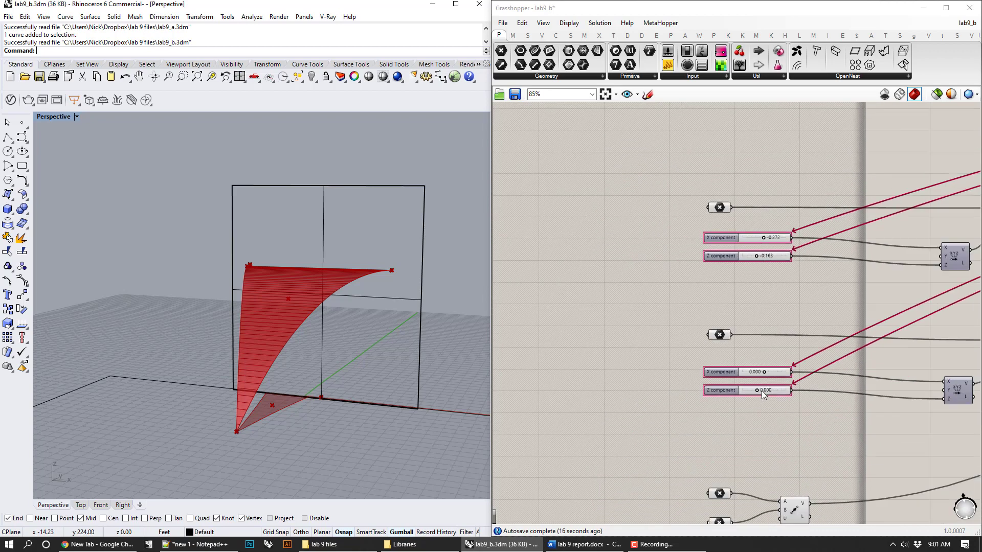
pyautogui.moveTo(766, 260); pyautogui.dragTo(680, 234, button='right')
pyautogui.scroll(-2, 680, 233)
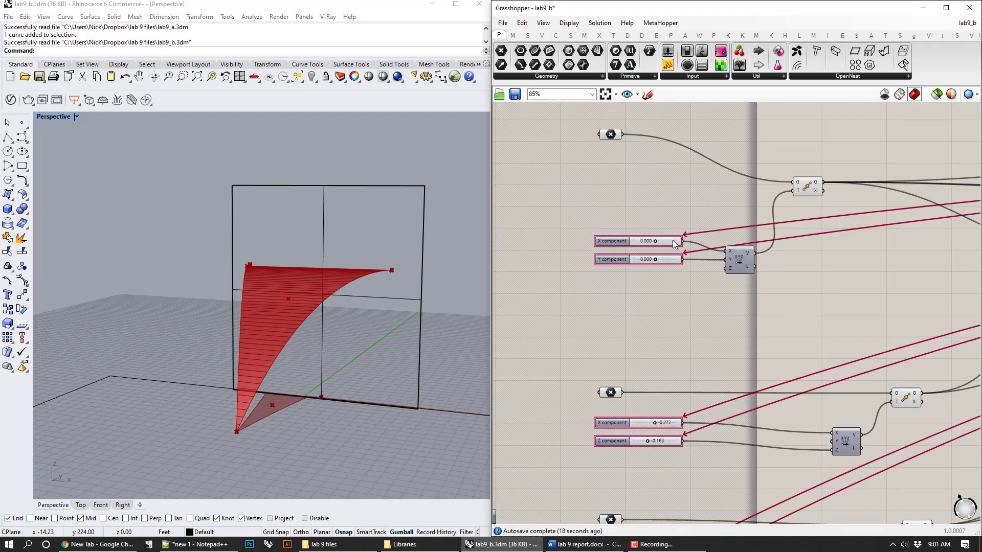
pyautogui.scroll(-3, 742, 316)
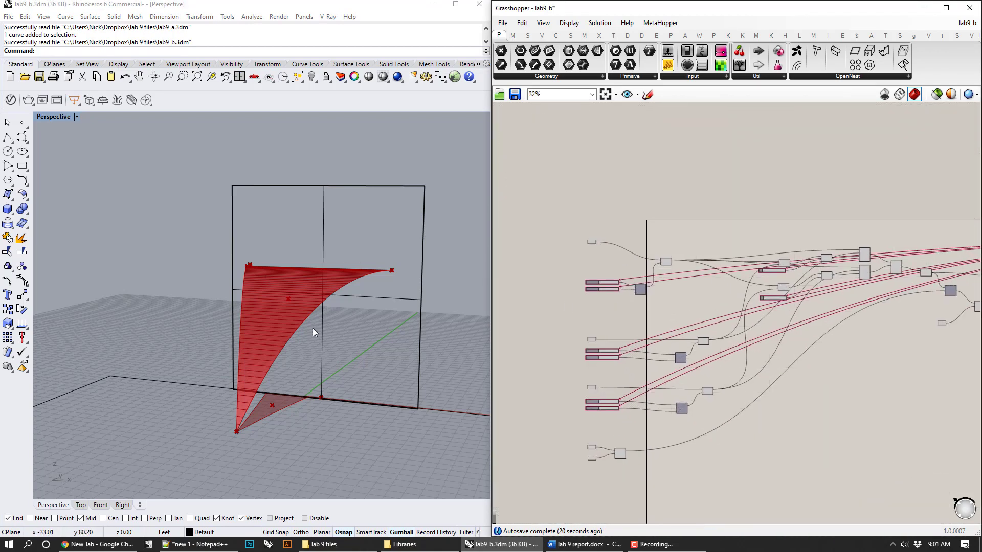
pyautogui.moveTo(951, 316); pyautogui.dragTo(658, 332, button='right')
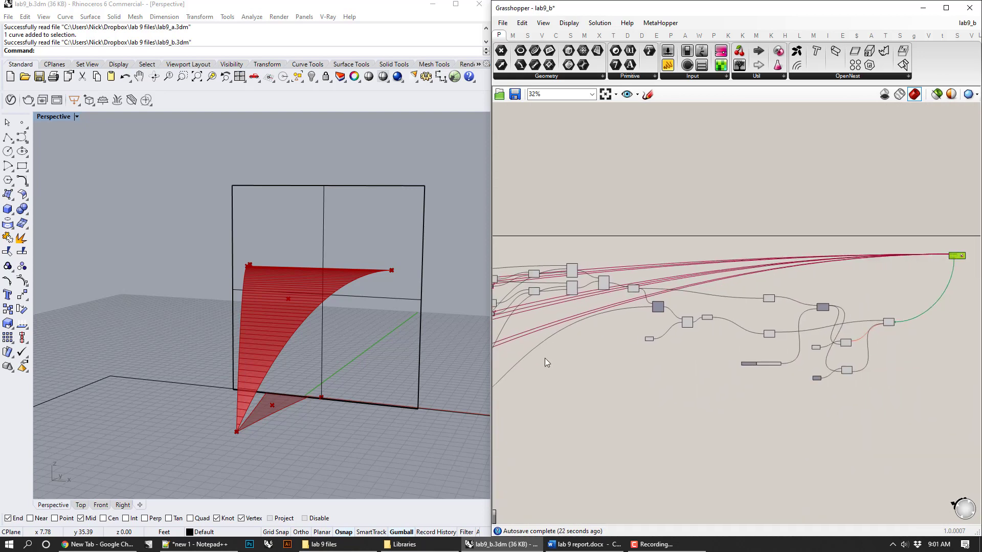
pyautogui.scroll(5, 324, 327)
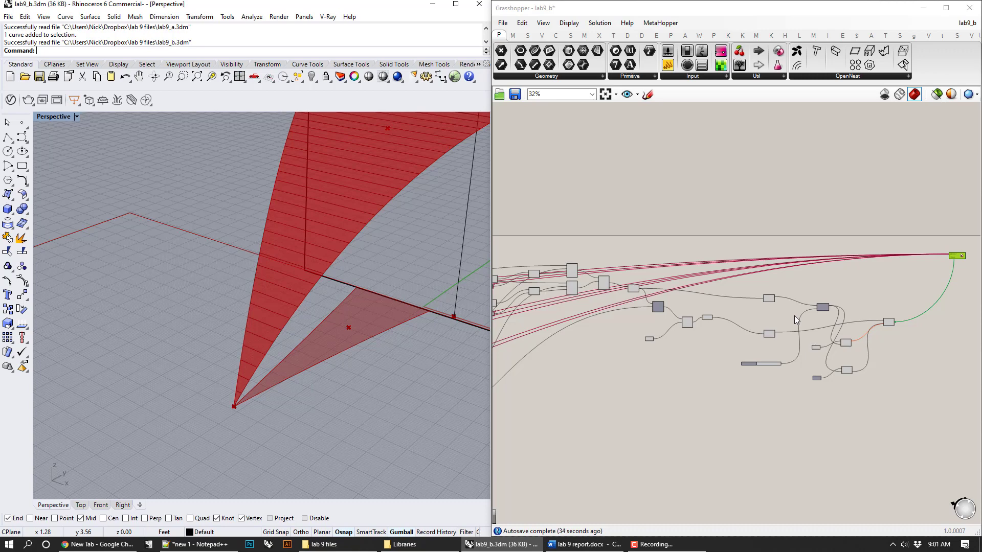
pyautogui.scroll(2, 836, 268)
pyautogui.moveTo(836, 268); pyautogui.dragTo(560, 280, button='right')
pyautogui.scroll(3, 391, 324)
pyautogui.scroll(2, 395, 326)
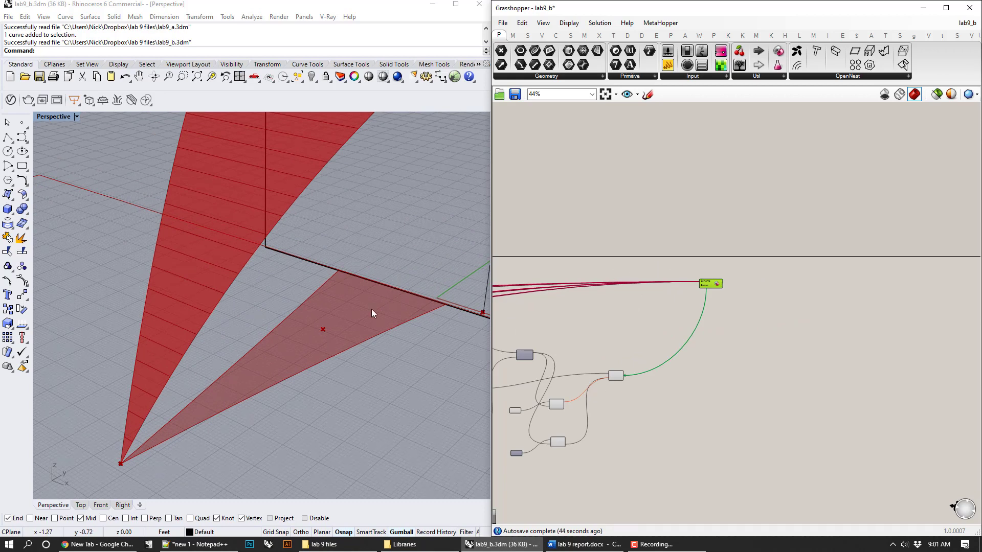
pyautogui.scroll(-1, 373, 310)
pyautogui.scroll(-5, 374, 313)
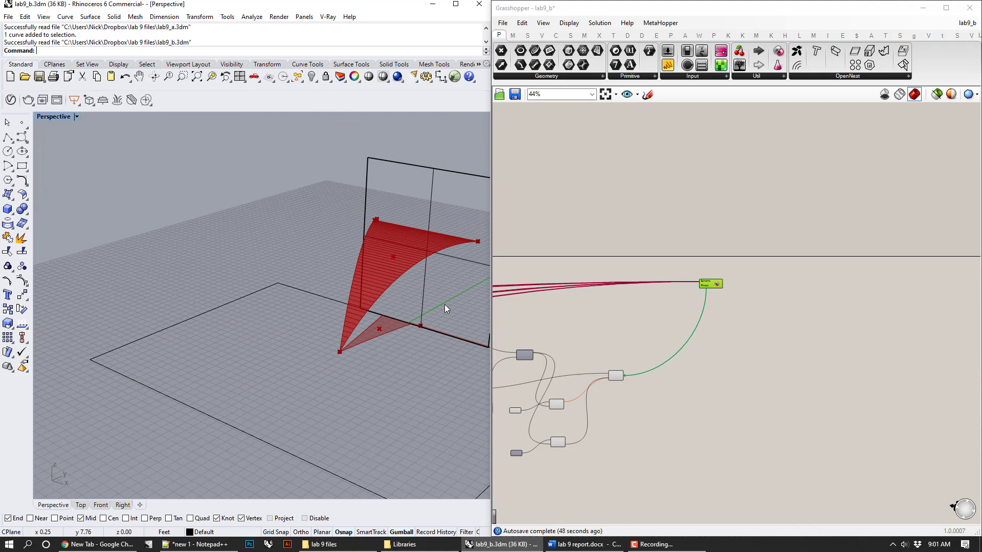
pyautogui.scroll(3, 322, 299)
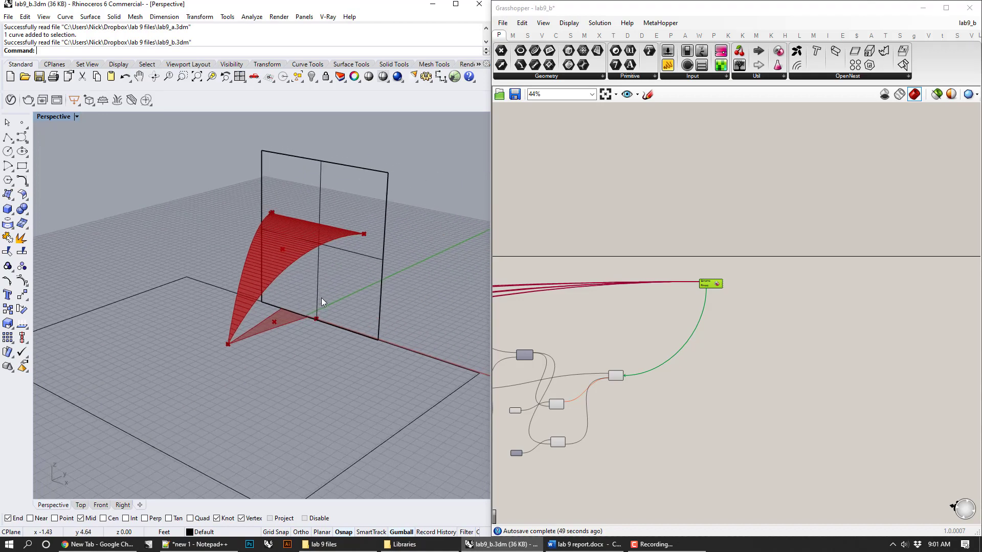
pyautogui.click(587, 539)
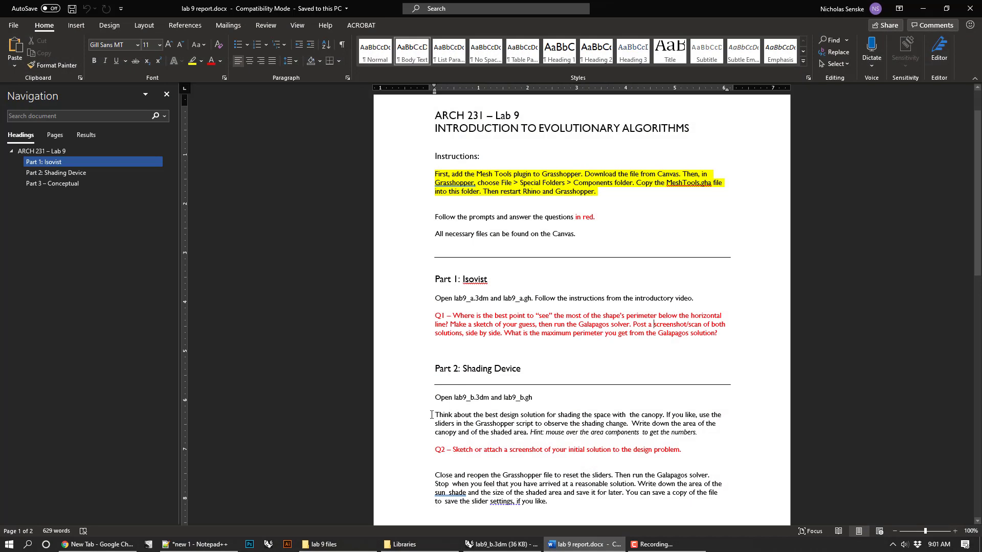
pyautogui.moveTo(432, 415); pyautogui.dragTo(633, 413)
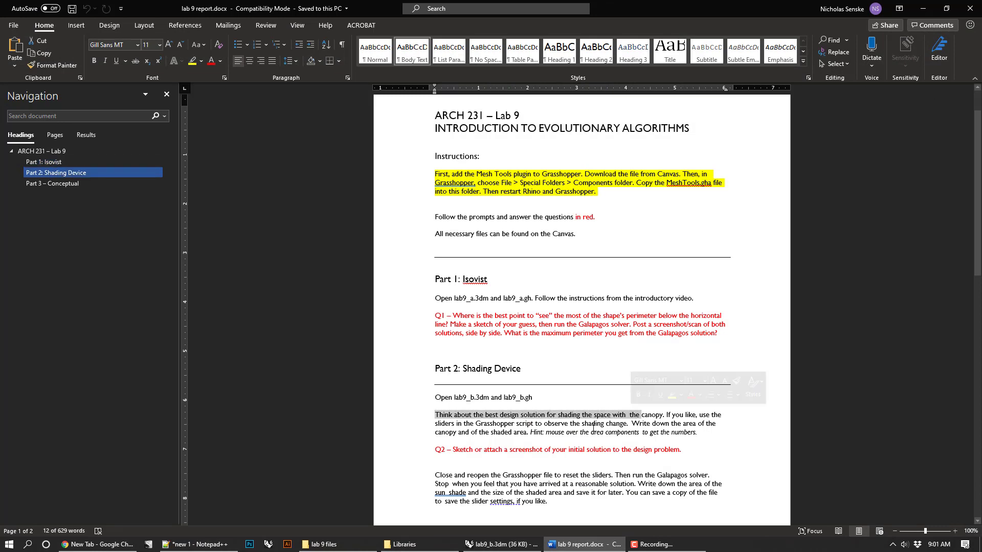
pyautogui.click(592, 425)
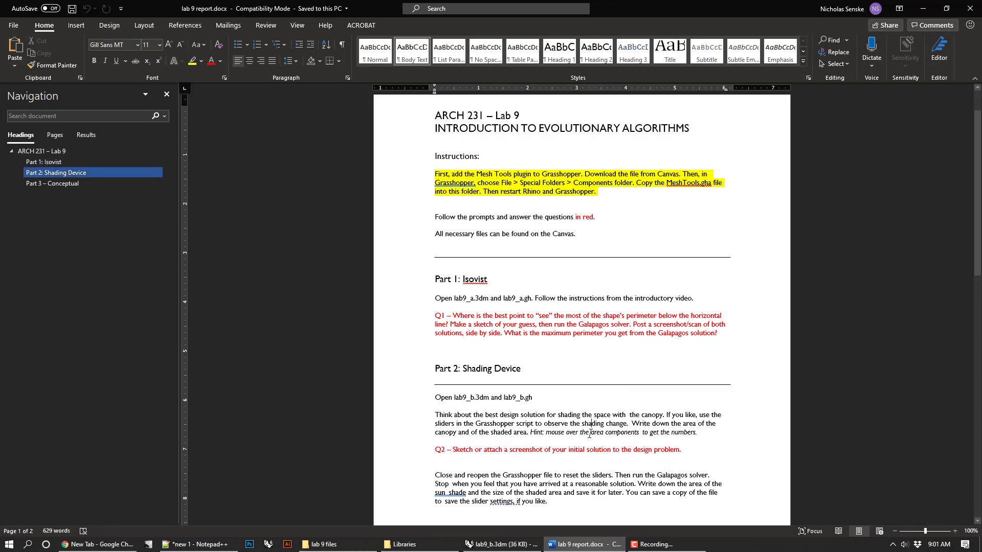
pyautogui.click(583, 544)
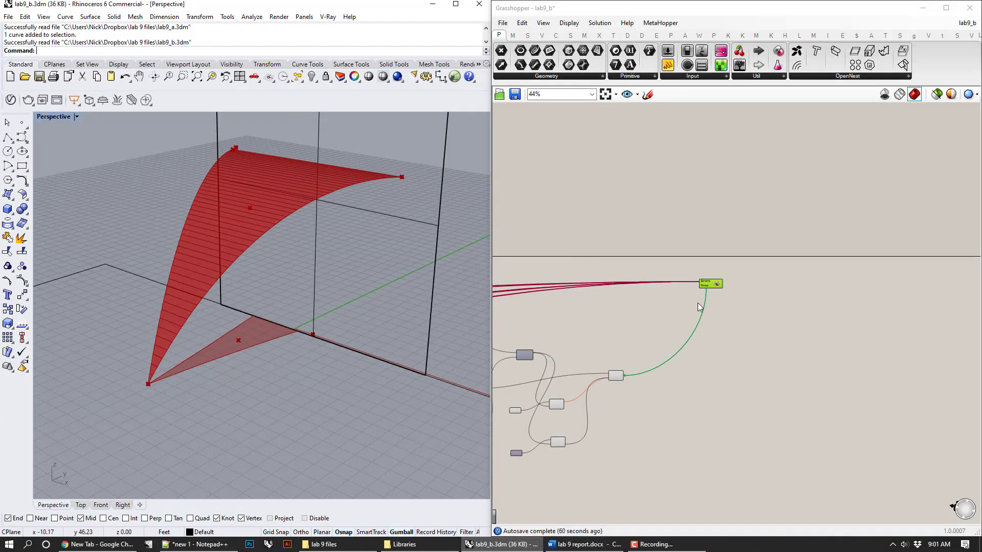
# Step: Insert a Panel via the 'panel' search and wire the R output into it
pyautogui.scroll(5, 629, 357)
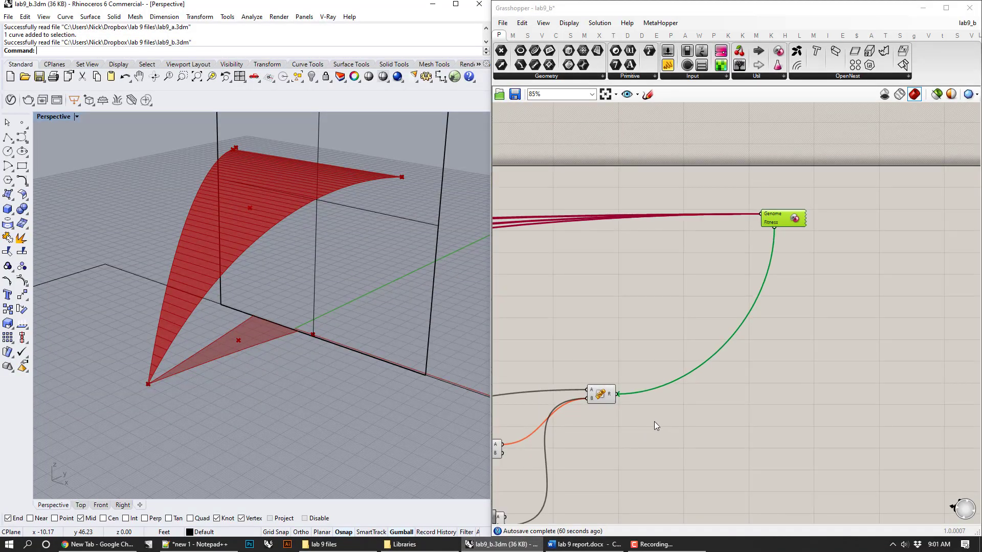
pyautogui.doubleClick(717, 312)
pyautogui.write('panel')
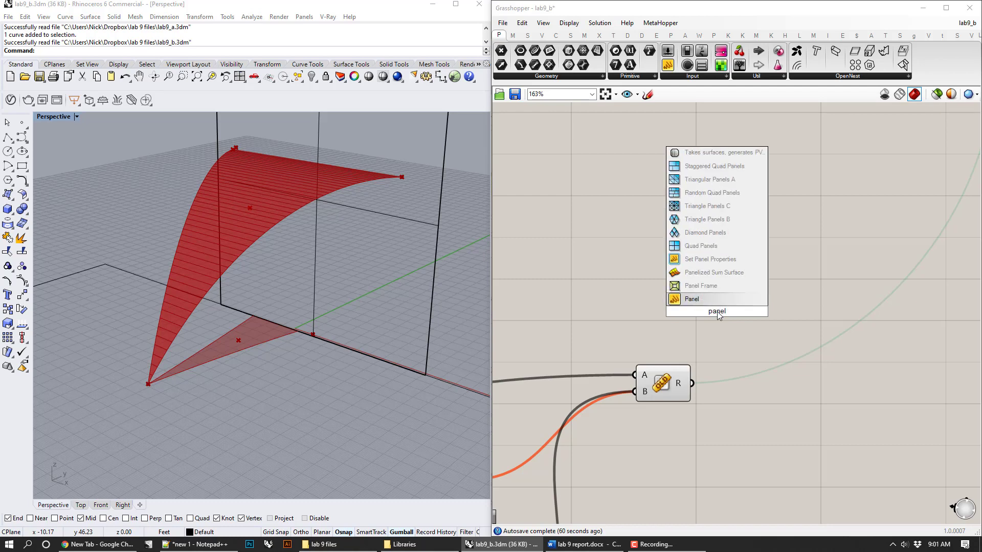
pyautogui.click(719, 302)
pyautogui.moveTo(716, 327); pyautogui.dragTo(797, 317)
pyautogui.moveTo(692, 384); pyautogui.dragTo(722, 303)
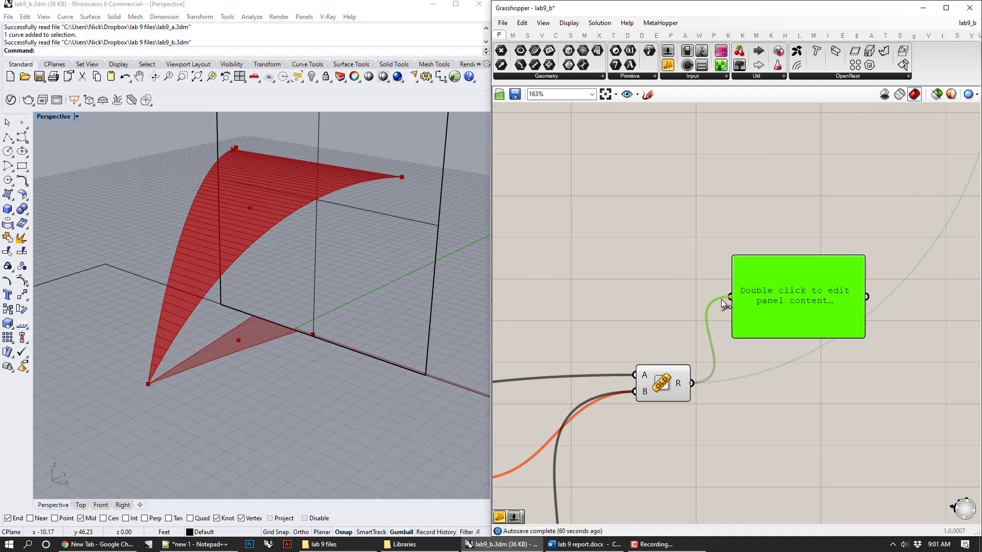
# Step: Select the upper and lower Dispatch components to inspect them, then deselect
pyautogui.scroll(-5, 766, 243)
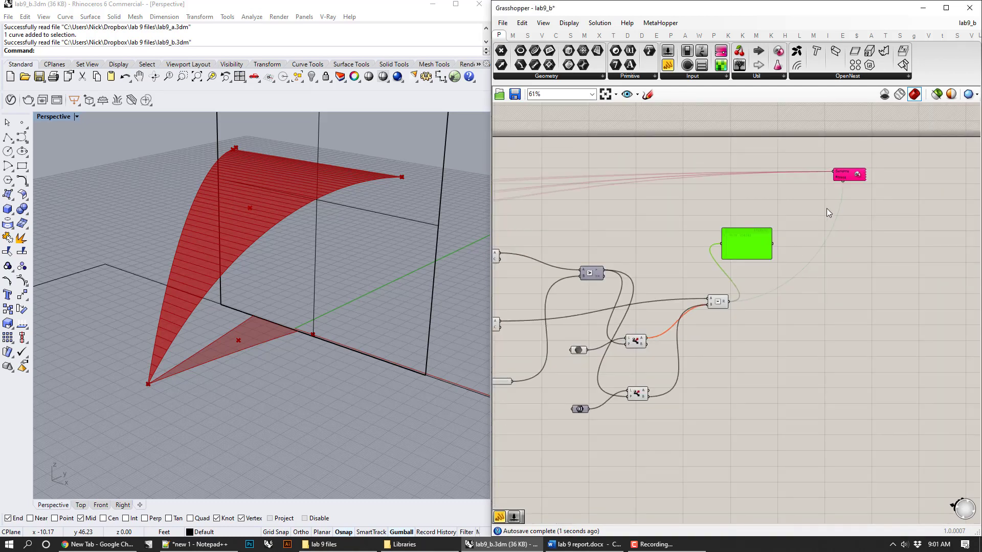
pyautogui.scroll(4, 731, 287)
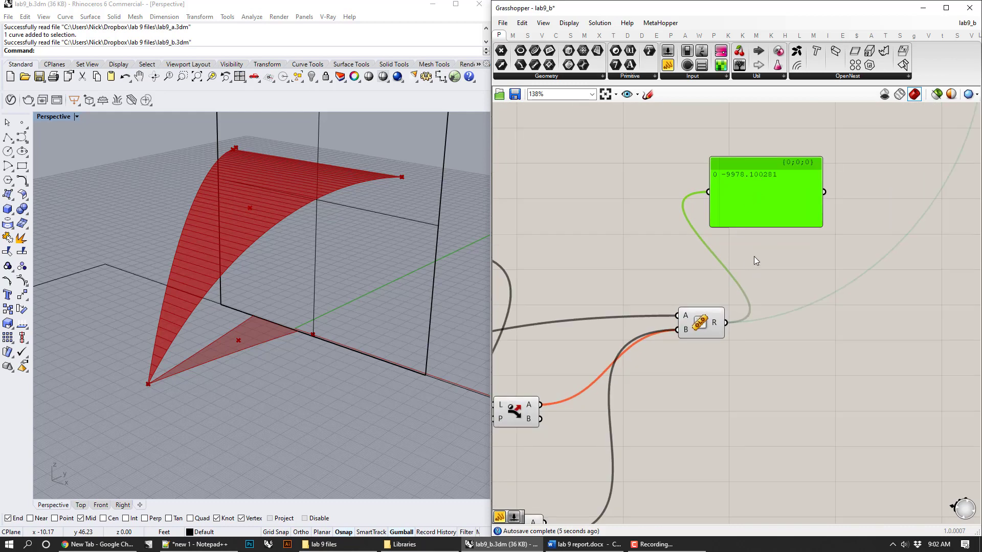
pyautogui.moveTo(756, 261); pyautogui.dragTo(836, 334, button='right')
pyautogui.scroll(-2, 813, 375)
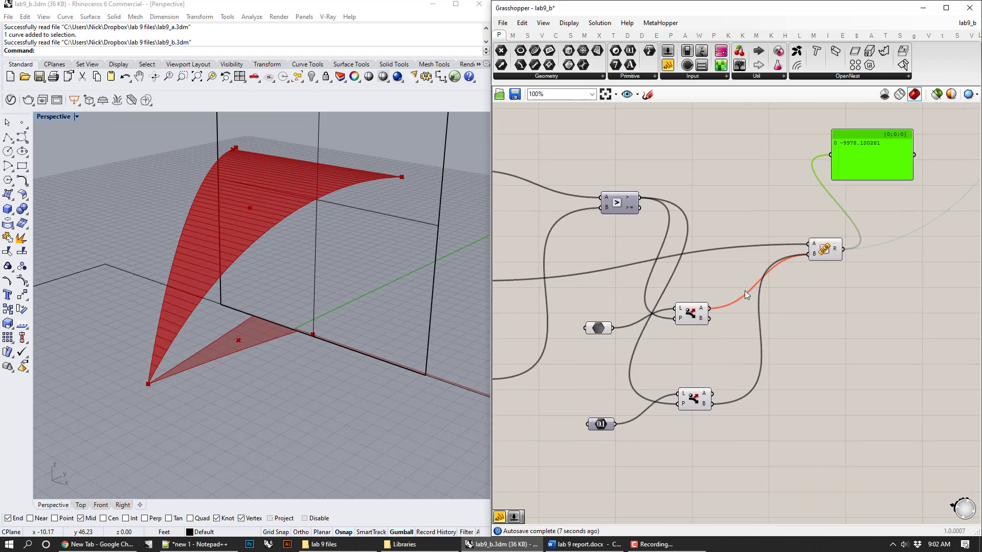
pyautogui.click(694, 321)
pyautogui.click(694, 401)
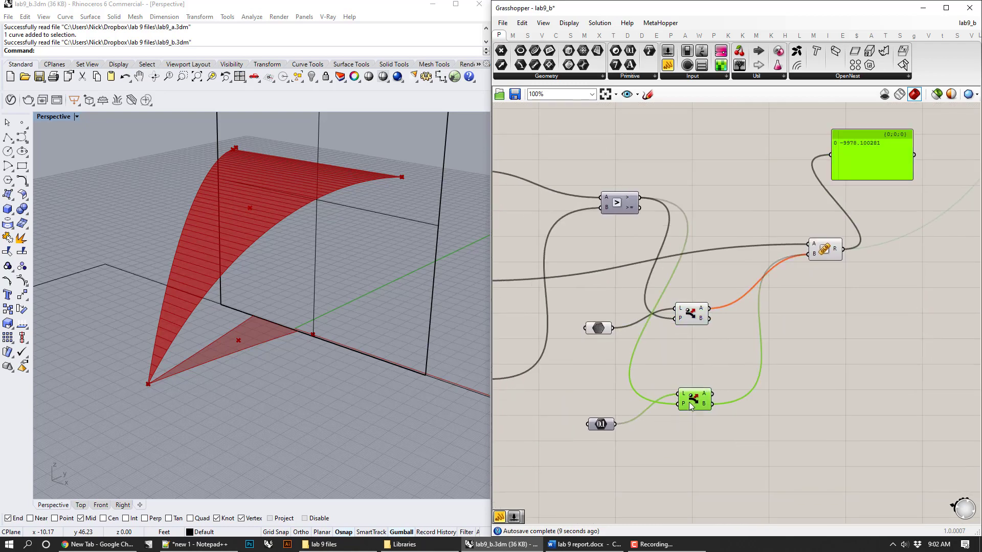
pyautogui.click(702, 315)
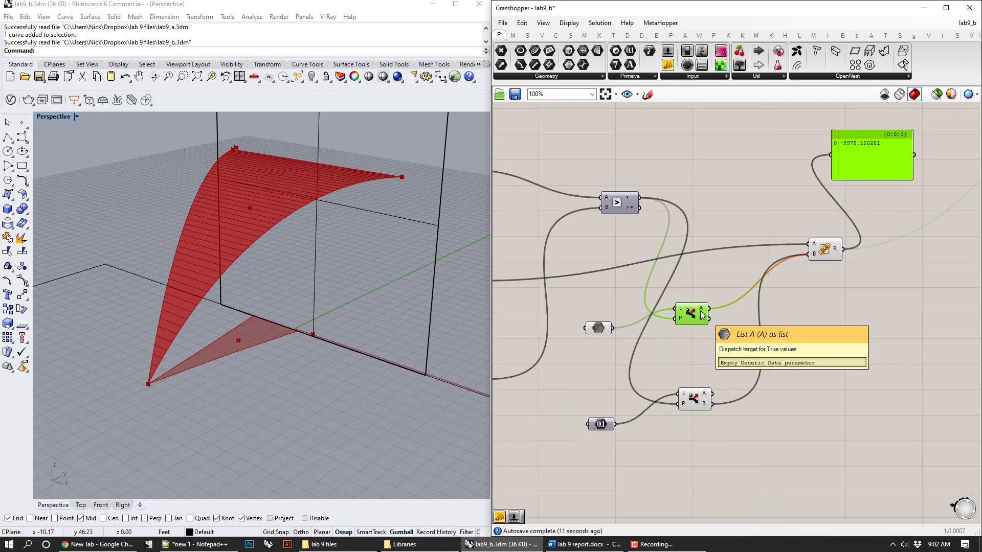
pyautogui.click(708, 205)
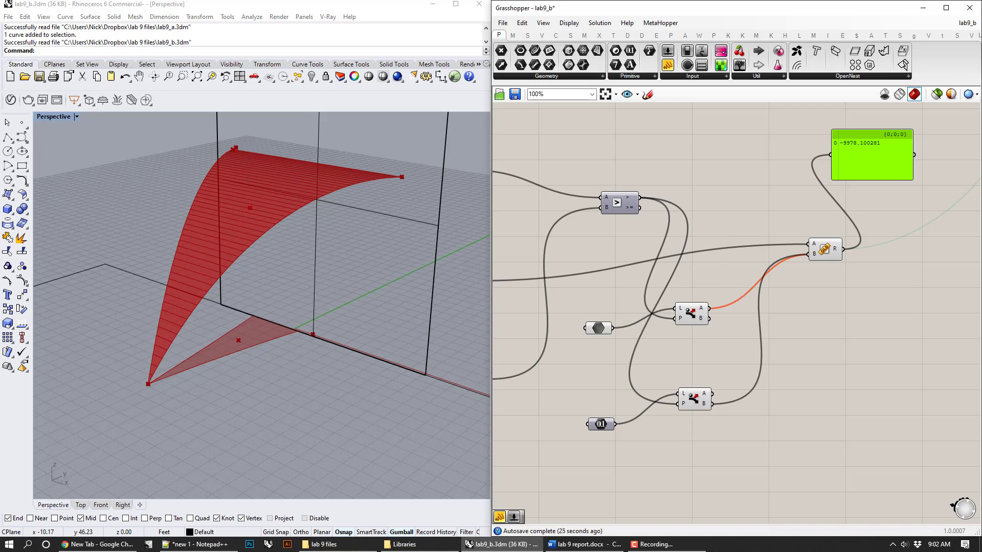
# Step: Nudge the new panel and trace the Fitness wire from the Genome/Fitness component
pyautogui.moveTo(786, 201); pyautogui.dragTo(731, 272, button='right')
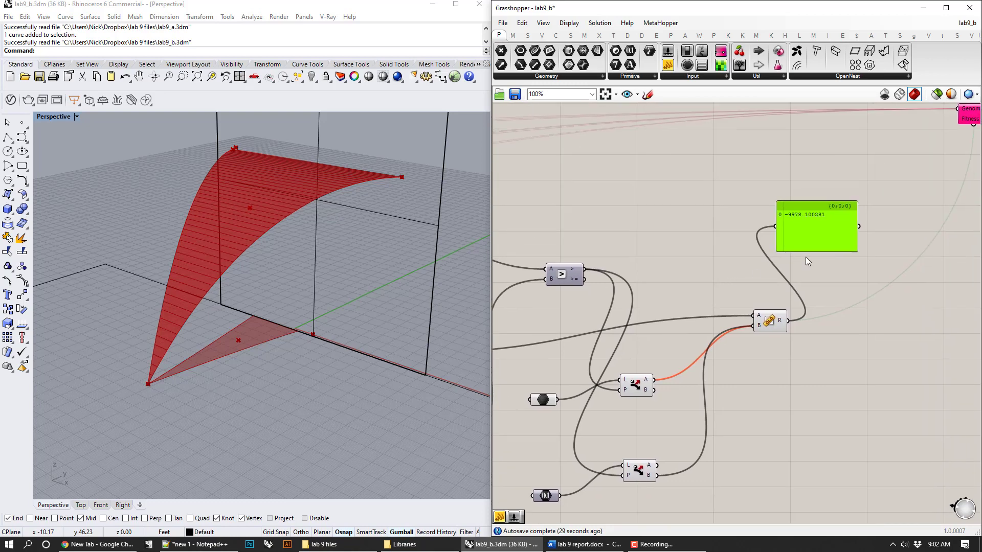
pyautogui.moveTo(824, 205); pyautogui.dragTo(778, 213, button='right')
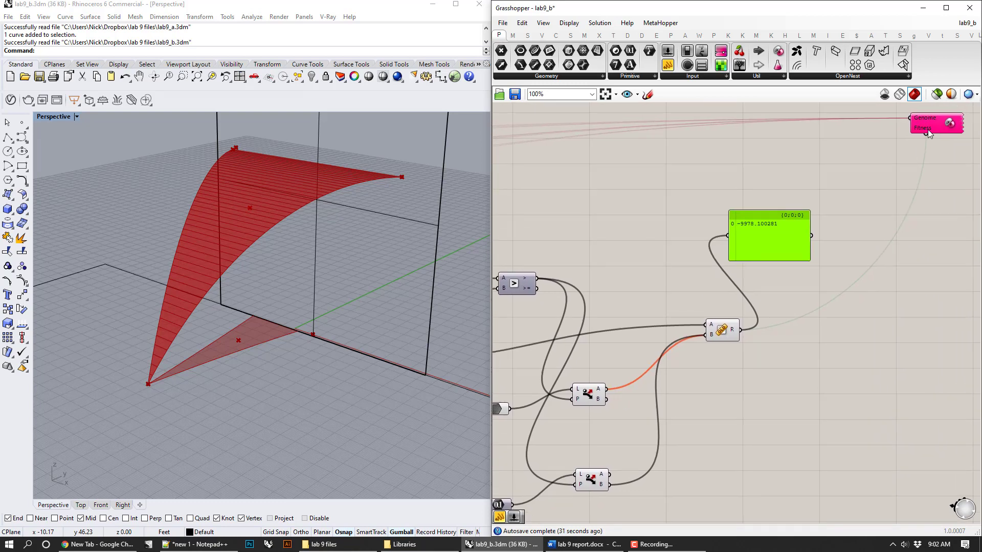
pyautogui.moveTo(769, 245); pyautogui.dragTo(765, 258)
pyautogui.scroll(3, 743, 256)
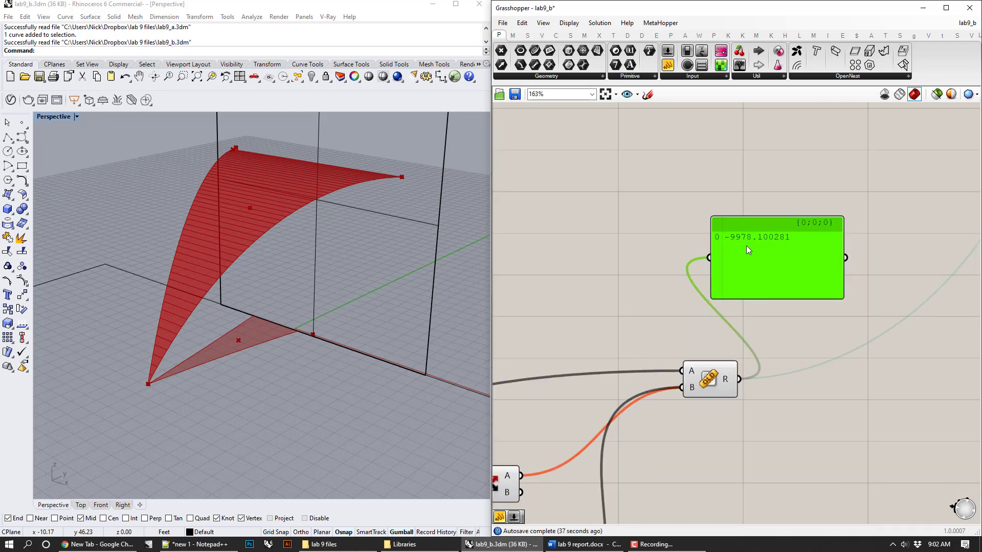
pyautogui.scroll(-3, 746, 244)
pyautogui.scroll(3, 813, 251)
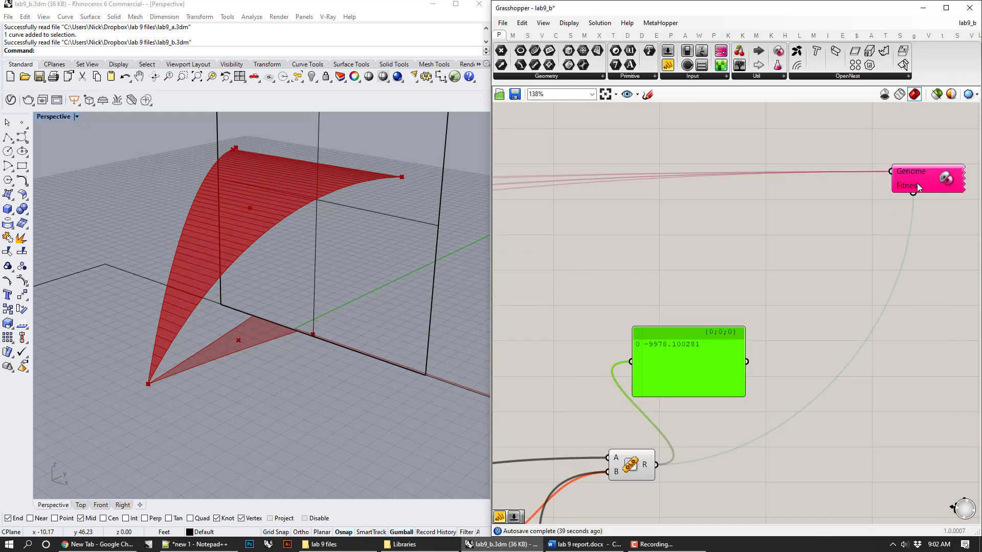
pyautogui.click(908, 188)
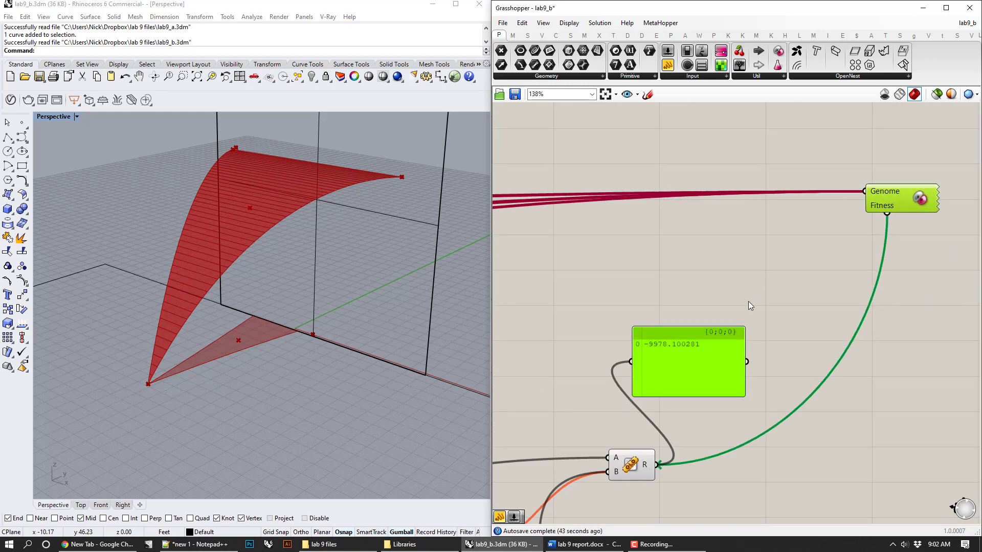
pyautogui.click(727, 282)
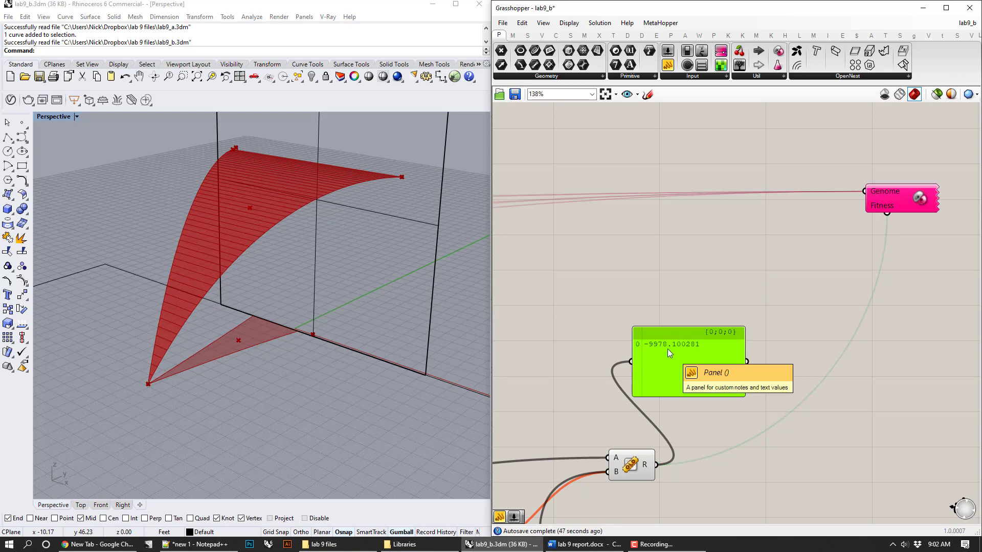
# Step: Orbit the canopy in Rhino and recentre the panel reading -9978.100281 with its wires
pyautogui.moveTo(384, 291); pyautogui.dragTo(465, 287, button='right')
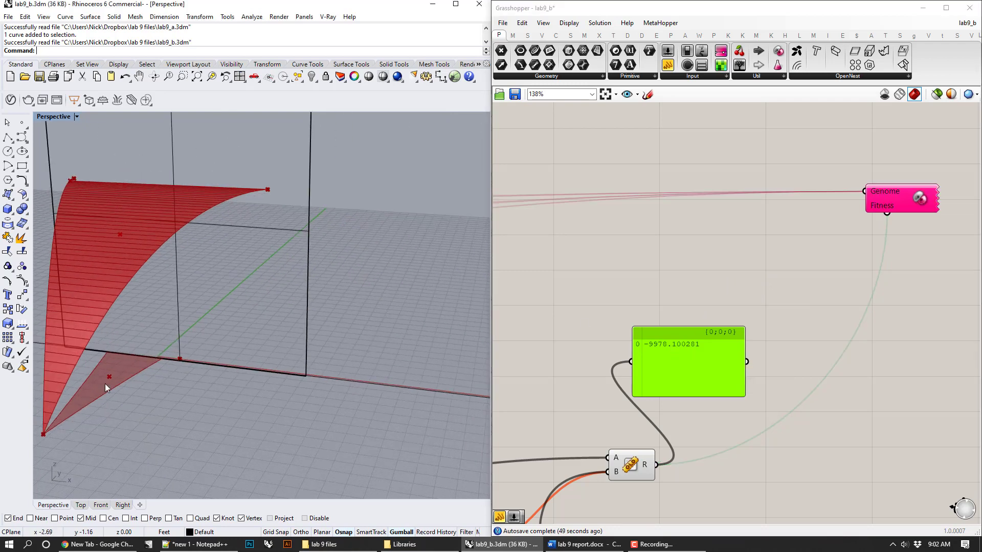
pyautogui.scroll(-5, 219, 368)
pyautogui.moveTo(219, 368); pyautogui.dragTo(189, 374, button='right')
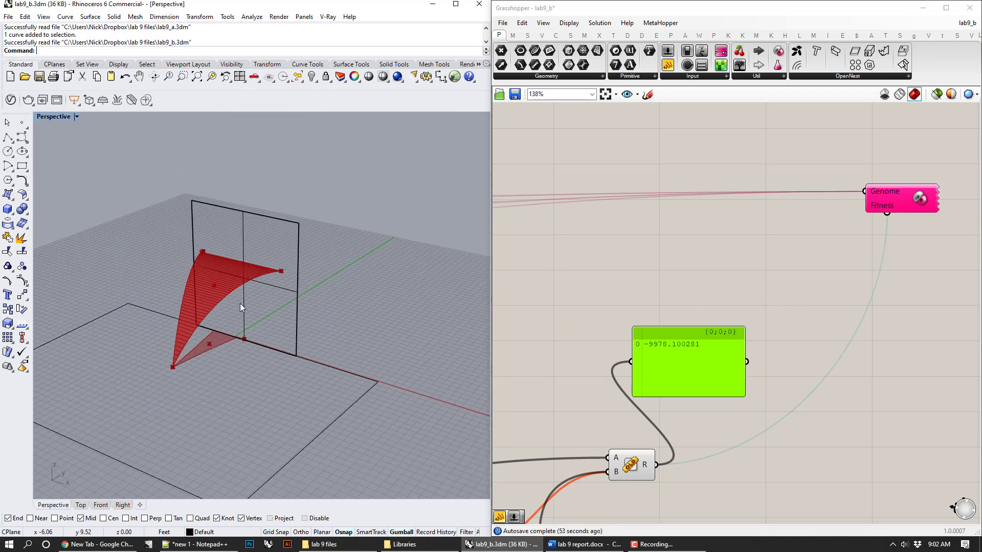
pyautogui.moveTo(590, 366); pyautogui.dragTo(650, 306, button='right')
pyautogui.scroll(3, 716, 280)
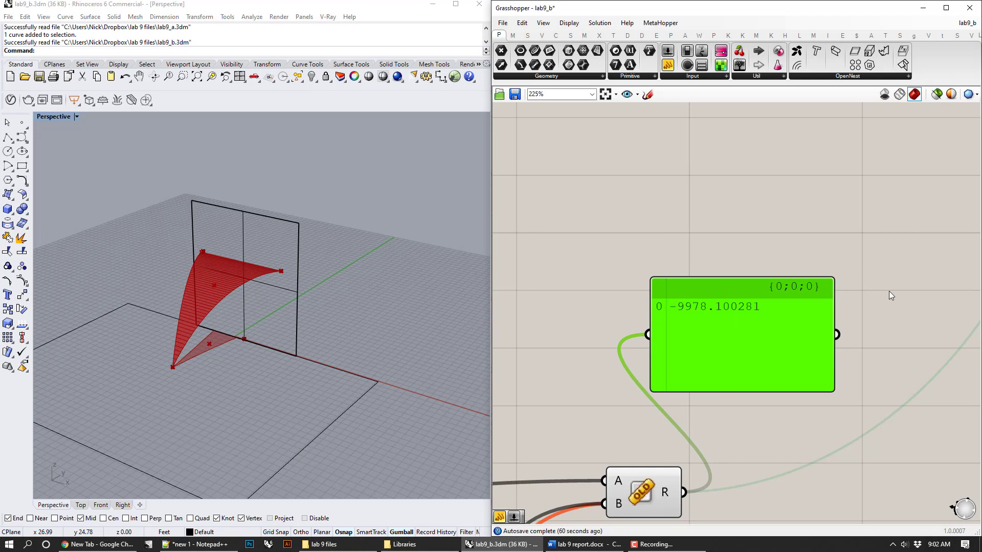
pyautogui.moveTo(883, 288); pyautogui.dragTo(858, 281, button='right')
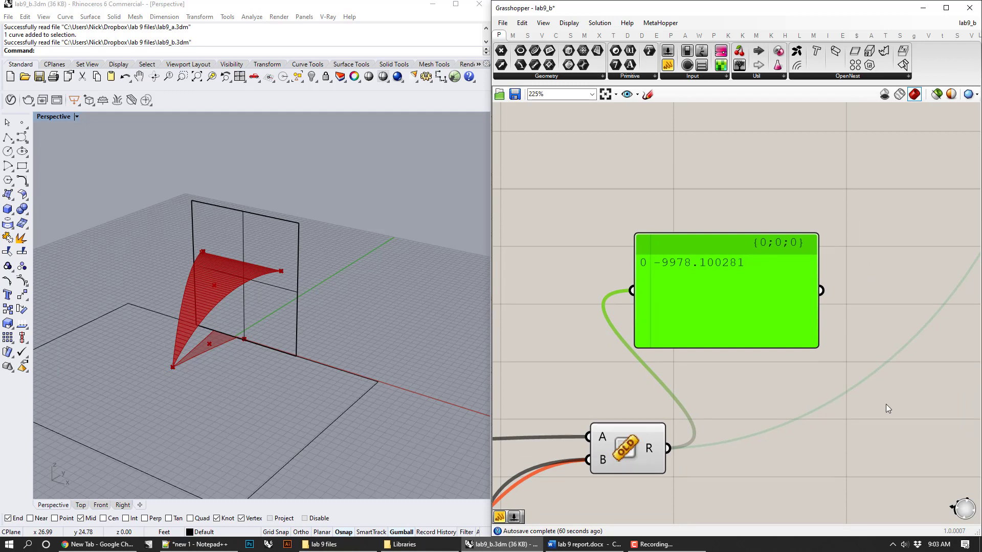
# Step: Bring the lab 9 report forward and highlight the Part 2 Shading Device text through Q2
pyautogui.click(594, 547)
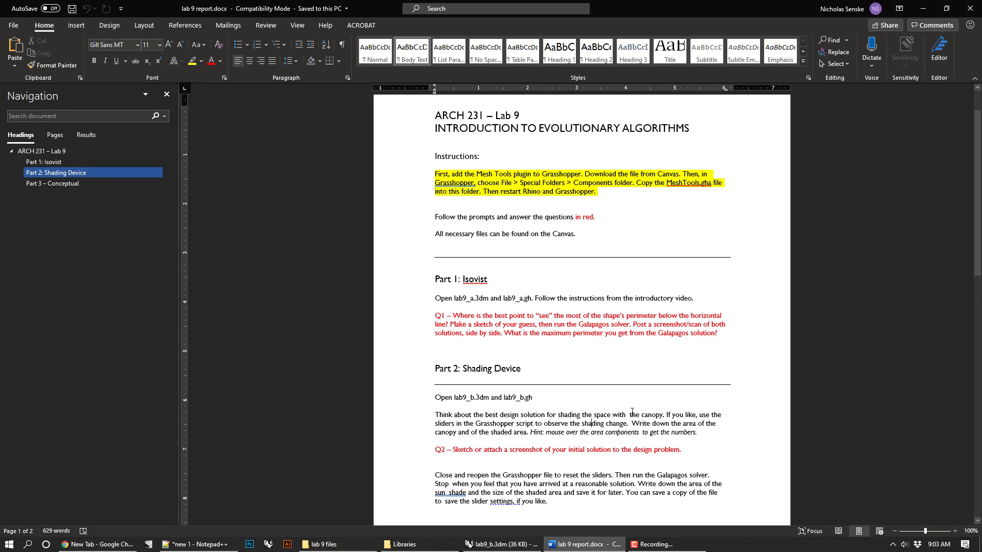
pyautogui.moveTo(701, 432); pyautogui.dragTo(425, 407)
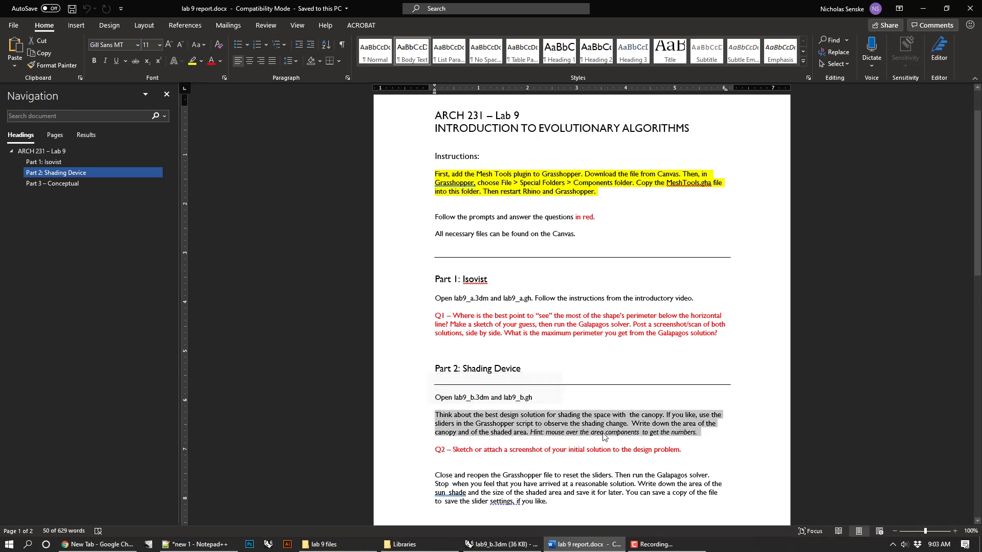
pyautogui.click(545, 432)
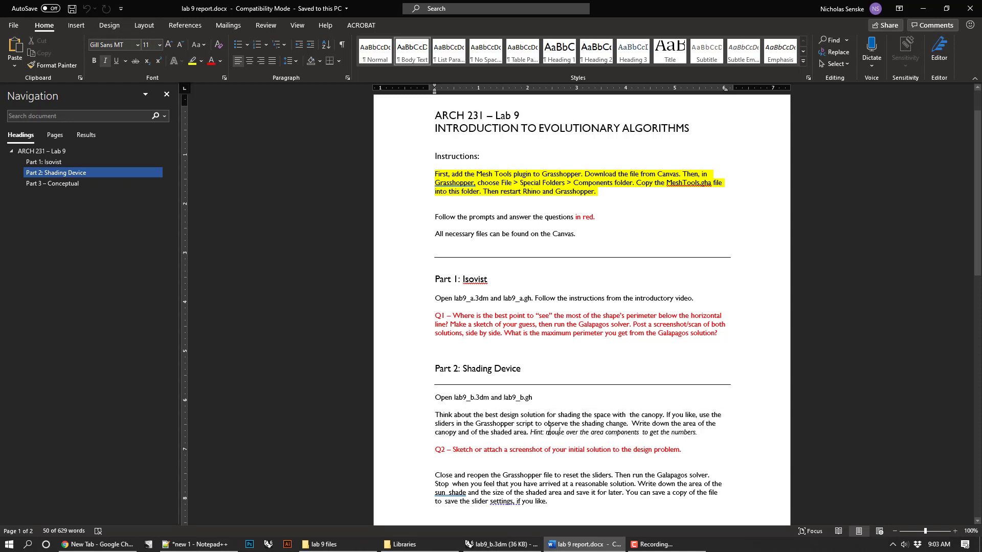
pyautogui.moveTo(707, 445); pyautogui.dragTo(432, 371)
pyautogui.click(516, 424)
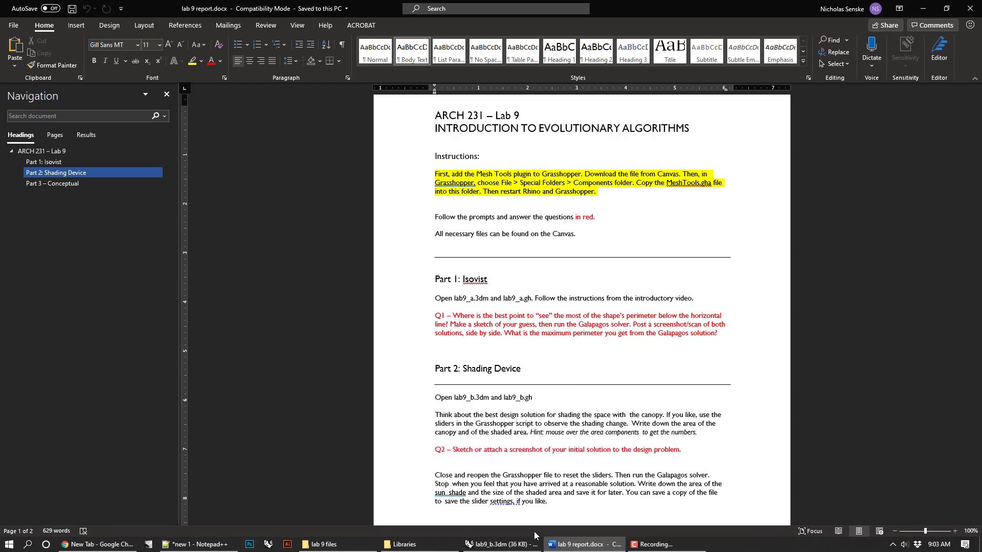
# Step: Back in the lab9_b definition, inspect the Mesh Area and Mesh Shadow components
pyautogui.click(501, 544)
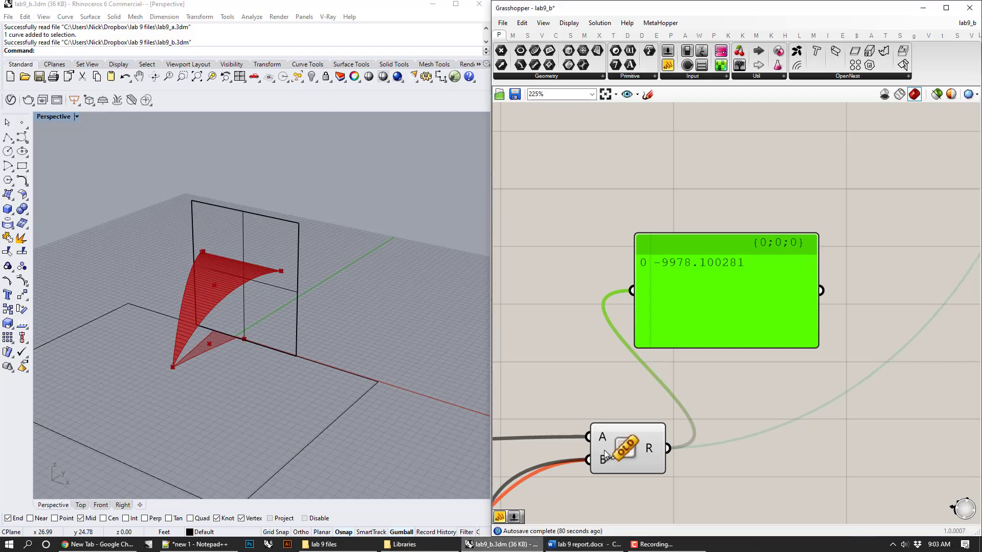
pyautogui.scroll(-4, 702, 339)
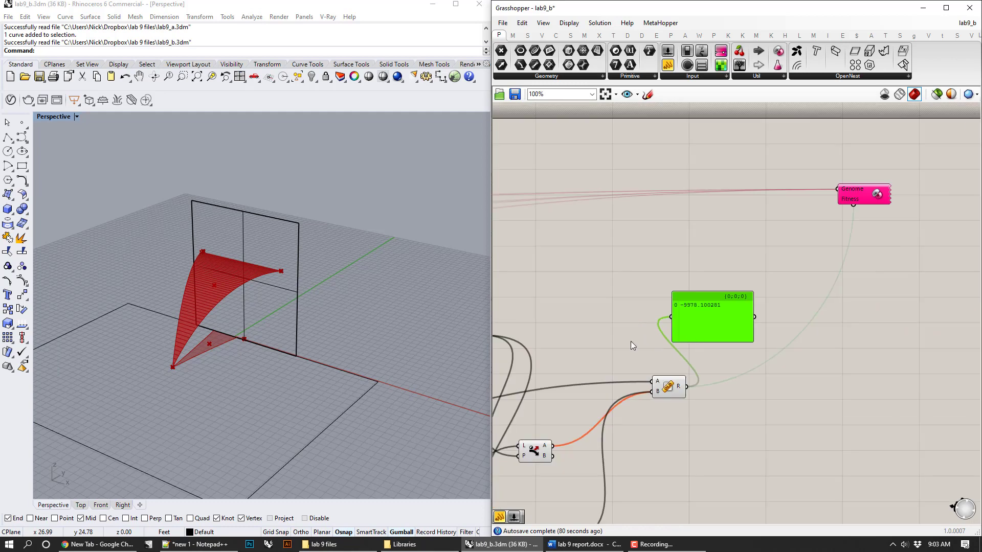
pyautogui.moveTo(630, 342); pyautogui.dragTo(800, 362, button='right')
pyautogui.click(590, 263)
pyautogui.moveTo(614, 279); pyautogui.dragTo(852, 261, button='right')
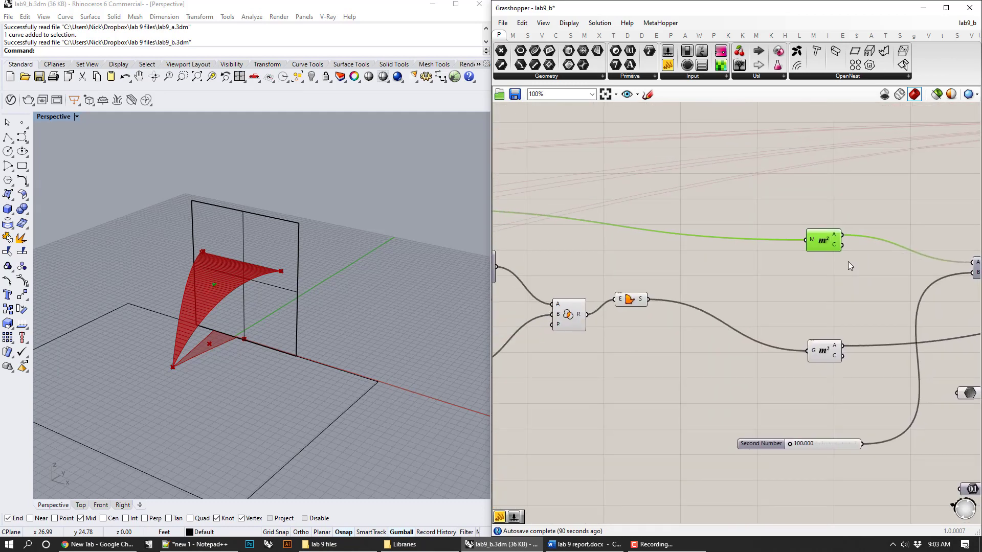
pyautogui.rightClick(675, 289)
pyautogui.moveTo(600, 319); pyautogui.dragTo(743, 317, button='right')
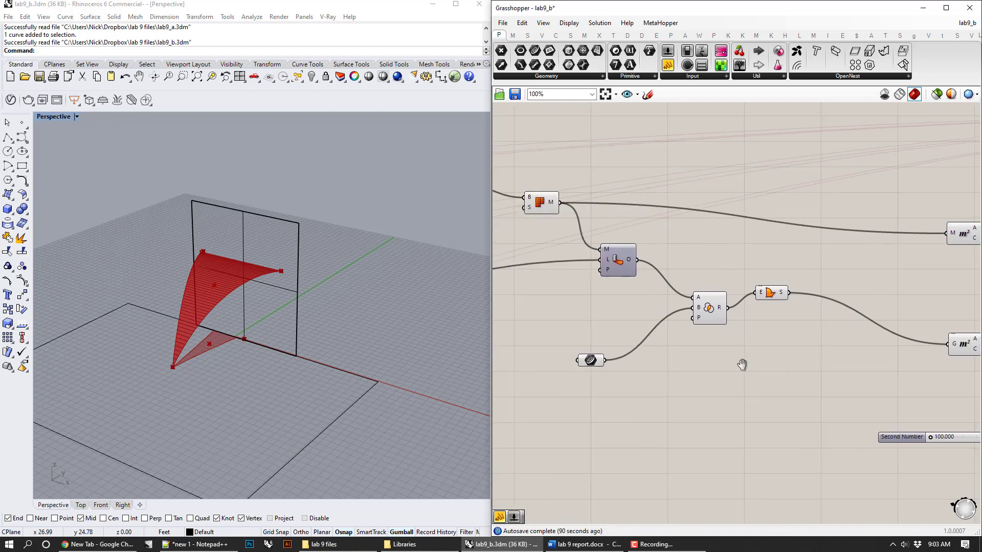
pyautogui.click(625, 258)
pyautogui.moveTo(637, 256); pyautogui.dragTo(667, 328, button='right')
pyautogui.moveTo(821, 345); pyautogui.dragTo(647, 352, button='right')
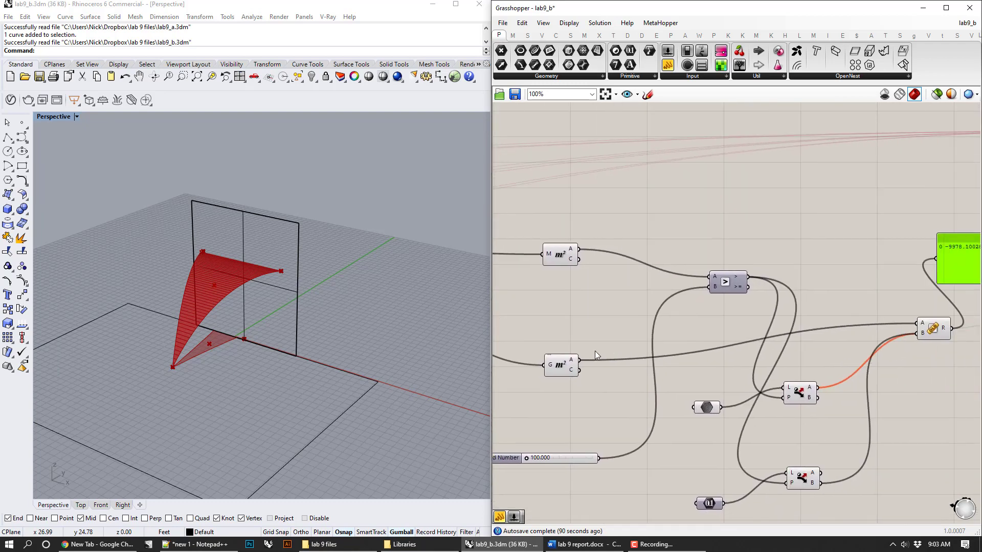
# Step: Wire the G Mesh Area output into a panel reading 21.899719 and check the Subtraction R output
pyautogui.moveTo(579, 358); pyautogui.dragTo(937, 254)
pyautogui.moveTo(904, 248); pyautogui.dragTo(828, 275, button='right')
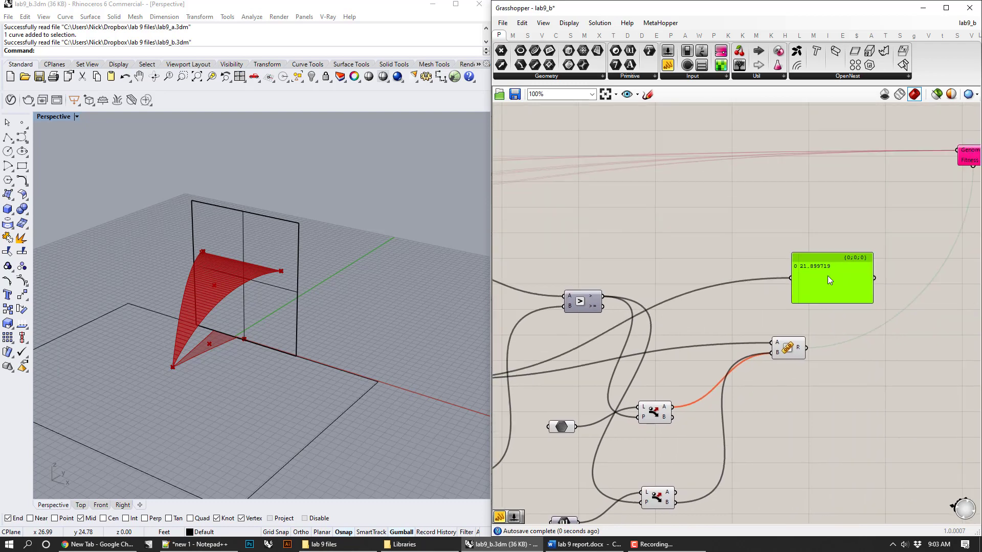
pyautogui.moveTo(827, 275)
pyautogui.mouseDown()
pyautogui.moveTo(875, 279)
pyautogui.moveTo(832, 281)
pyautogui.mouseUp()
pyautogui.scroll(3, 876, 275)
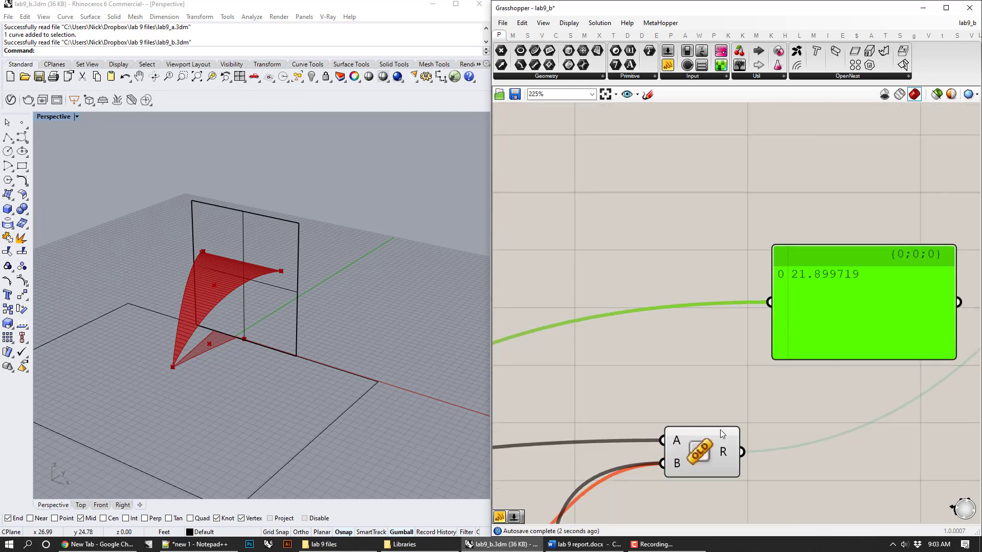
pyautogui.click(729, 445)
pyautogui.moveTo(732, 447)
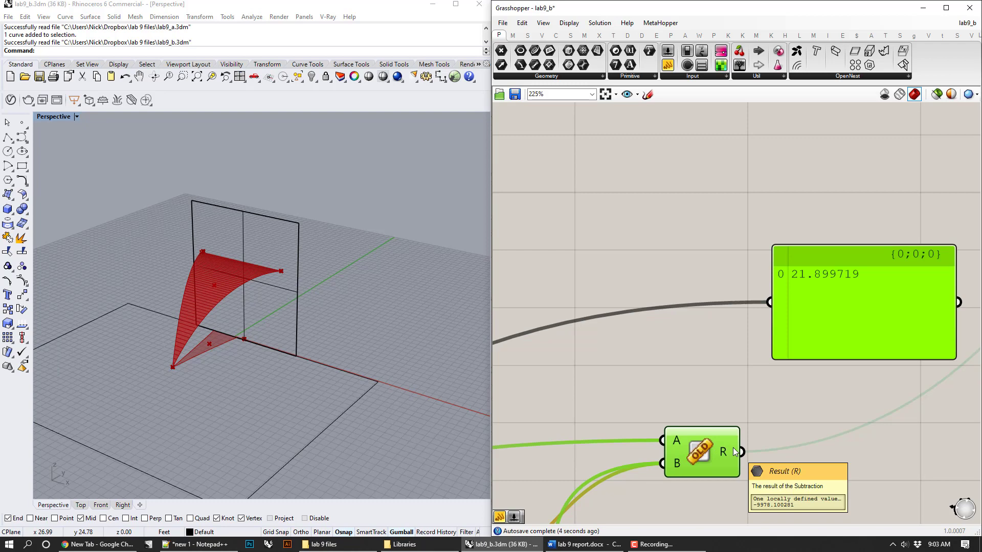
# Step: Reposition the value panel and trace wires through the Line, Subtraction, E/S and G Mesh Area components
pyautogui.click(850, 262)
pyautogui.scroll(-3, 835, 268)
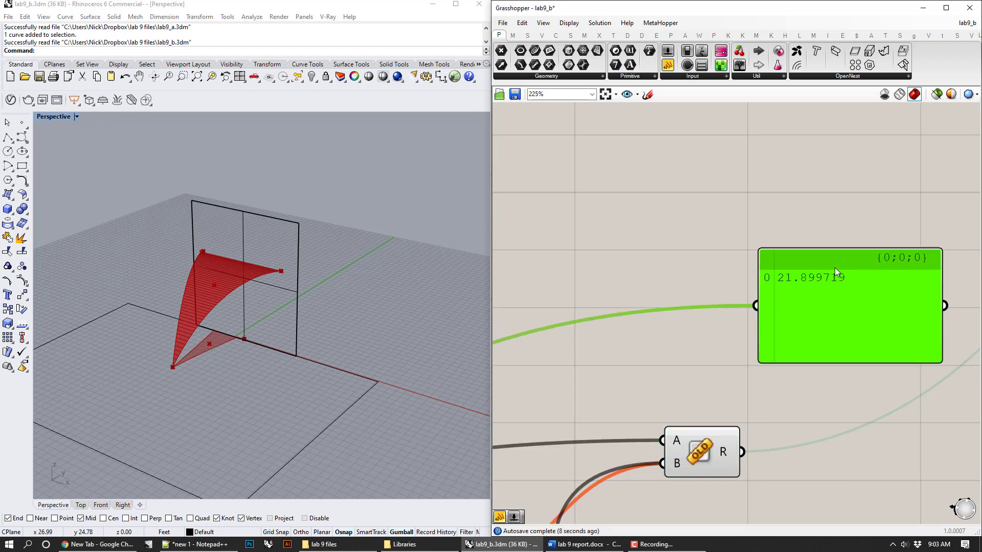
pyautogui.moveTo(821, 274); pyautogui.dragTo(877, 288)
pyautogui.scroll(-3, 715, 286)
pyautogui.scroll(3, 877, 288)
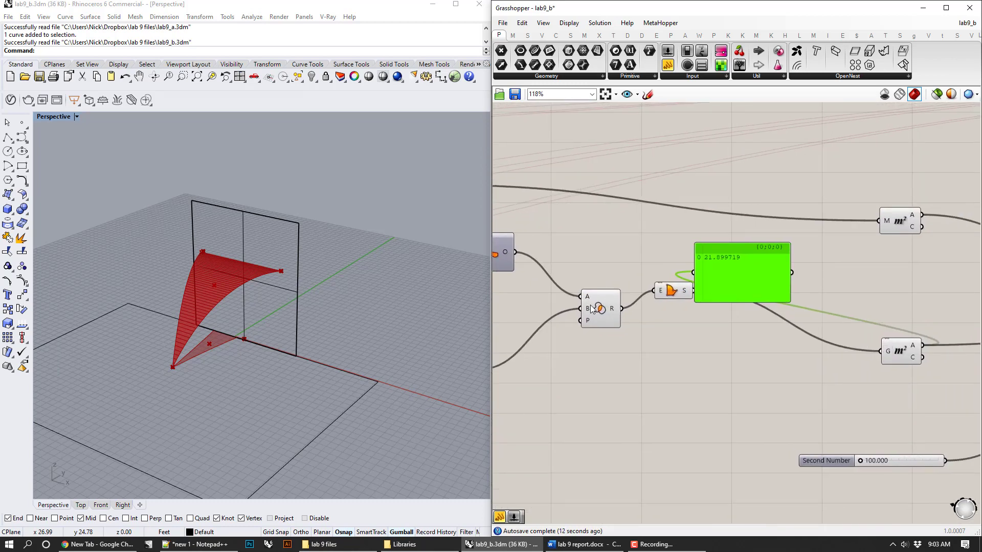
pyautogui.click(564, 255)
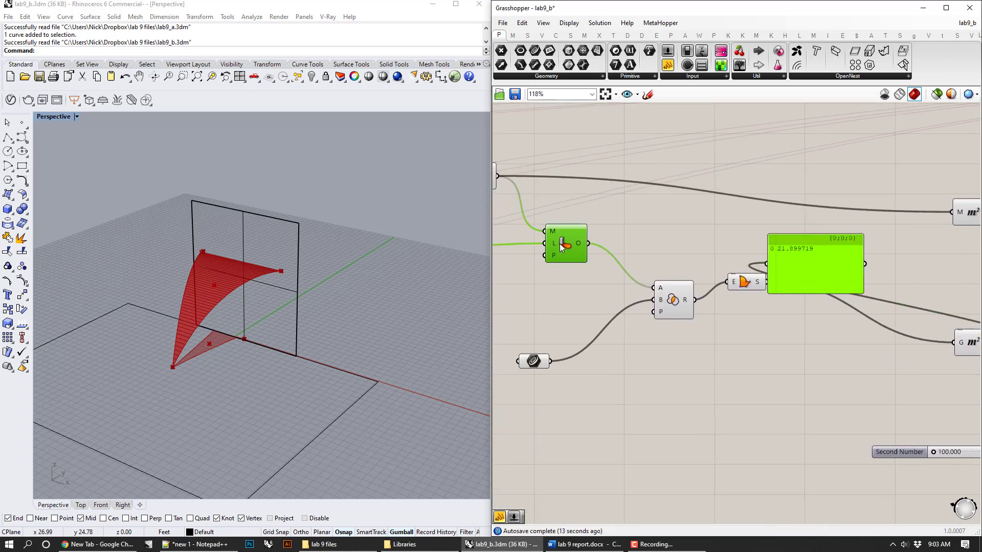
pyautogui.click(685, 299)
pyautogui.click(746, 282)
pyautogui.moveTo(958, 352); pyautogui.dragTo(875, 347, button='right')
pyautogui.click(882, 352)
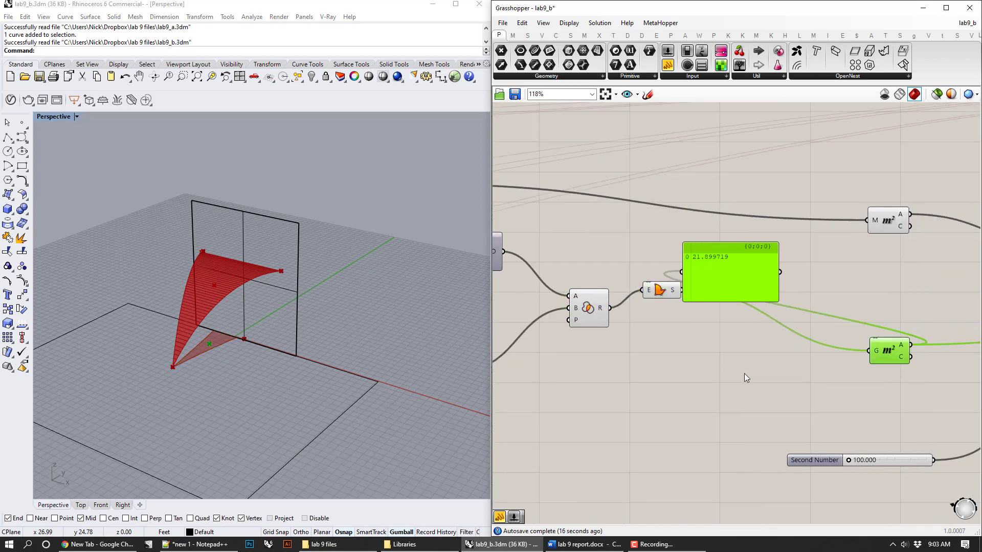
pyautogui.moveTo(744, 373); pyautogui.dragTo(870, 370, button='right')
pyautogui.scroll(-4, 838, 307)
# Step: Move the panel among the X/Y sliders, then delete it along with its wires
pyautogui.moveTo(855, 262); pyautogui.dragTo(617, 333)
pyautogui.scroll(4, 613, 338)
pyautogui.scroll(3, 618, 333)
pyautogui.moveTo(635, 356); pyautogui.dragTo(824, 336, button='right')
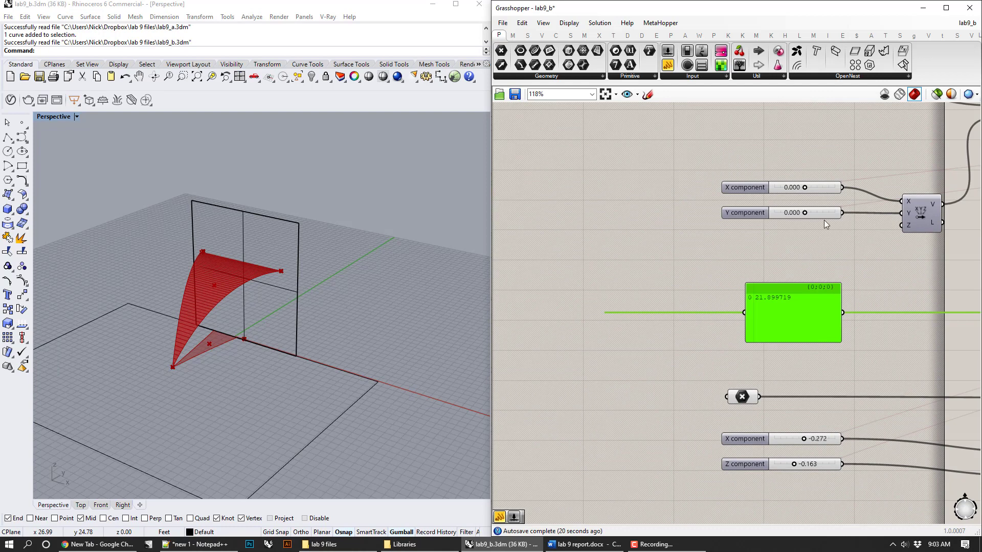
pyautogui.scroll(-1, 778, 314)
pyautogui.scroll(5, 701, 308)
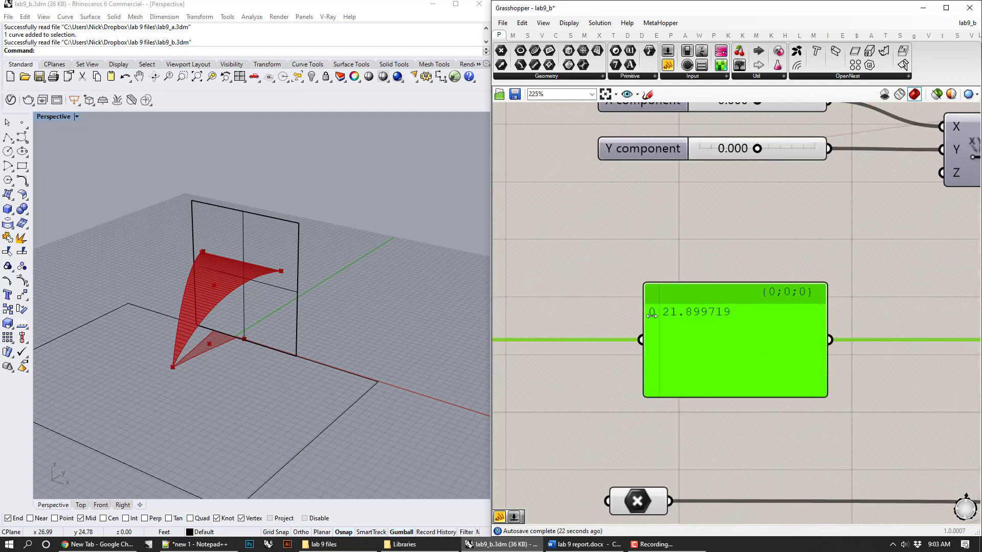
pyautogui.scroll(-5, 769, 307)
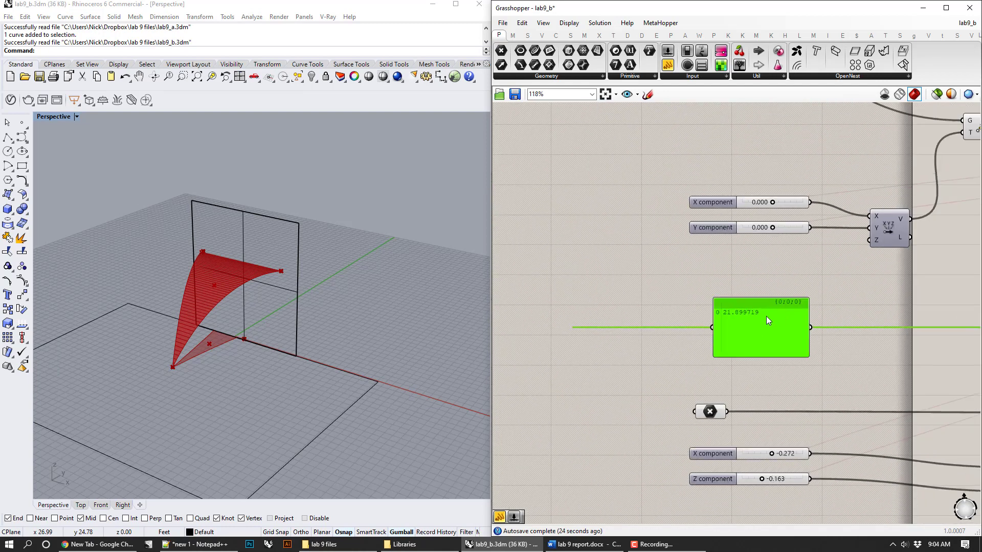
pyautogui.press('Delete')
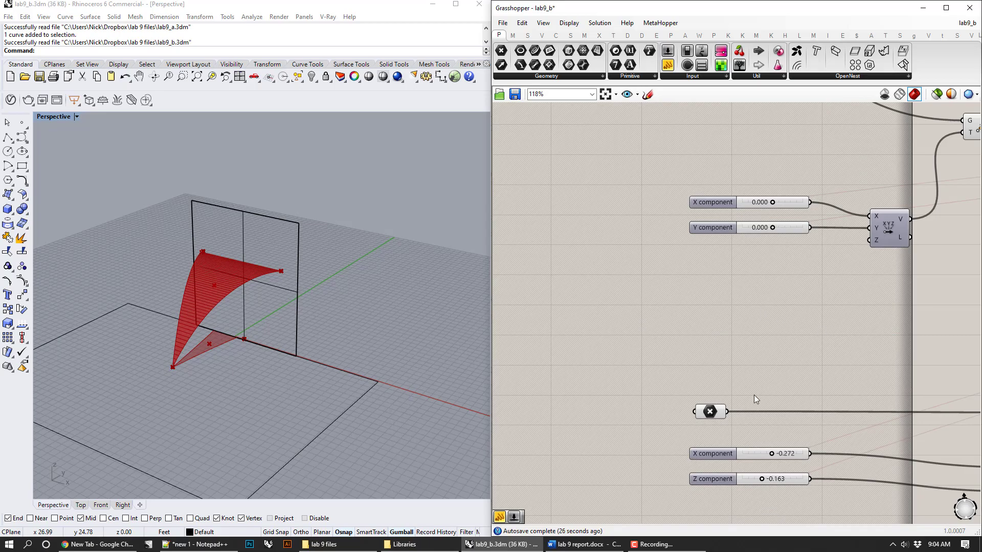
pyautogui.click(578, 543)
# Step: Scroll the lab 9 report to Part 2: Shading Device and highlight the sun shade area sentence
pyautogui.scroll(-3, 530, 370)
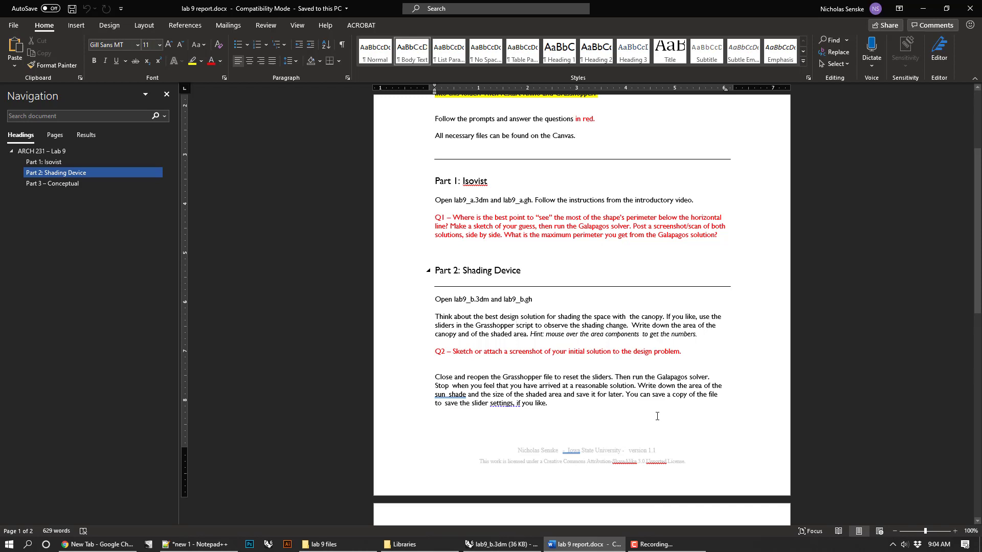
pyautogui.moveTo(431, 398); pyautogui.dragTo(549, 398)
pyautogui.click(657, 443)
pyautogui.click(501, 544)
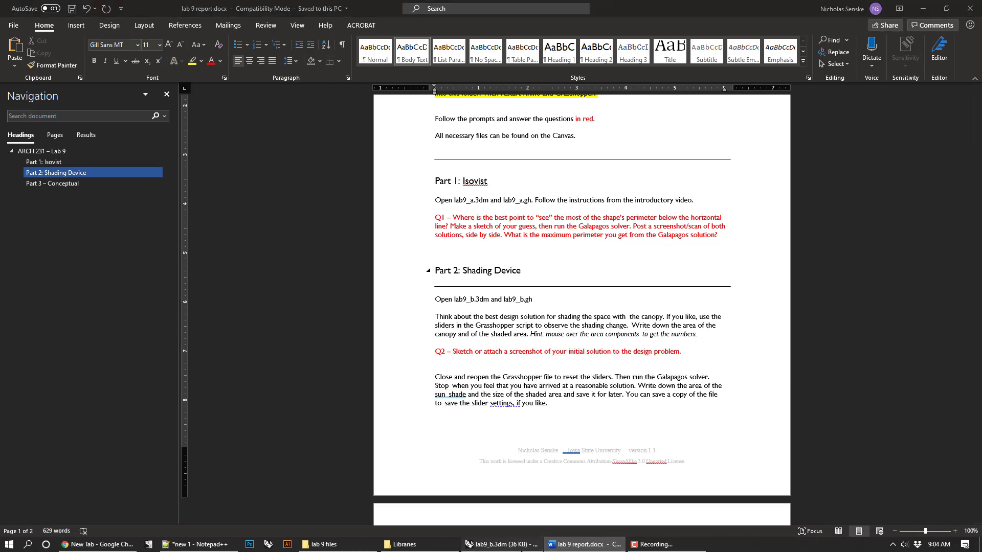
# Step: Navigate to the mesh components and select the CANOPY AREA Mesh Area component
pyautogui.scroll(-5, 677, 432)
pyautogui.scroll(2, 839, 318)
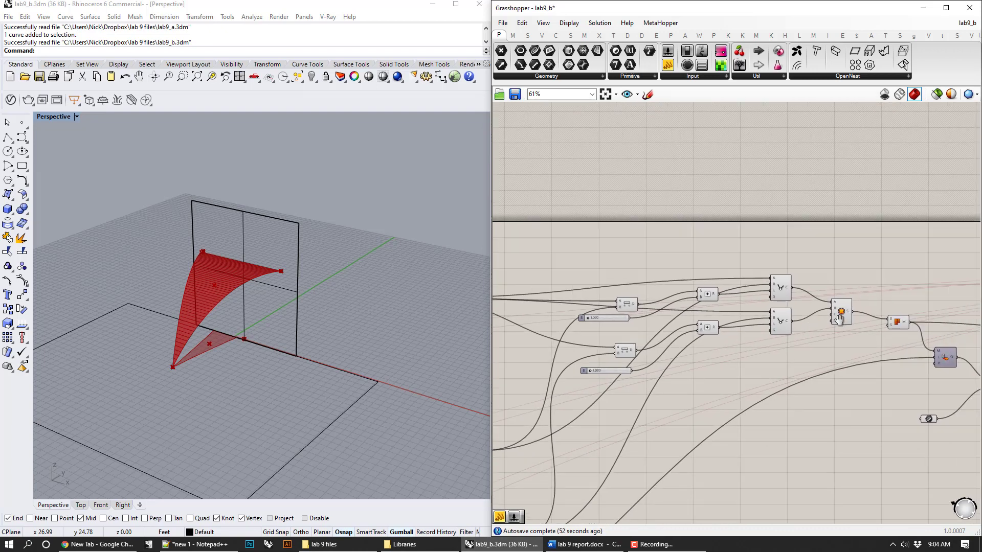
pyautogui.moveTo(863, 342); pyautogui.dragTo(634, 339, button='right')
pyautogui.scroll(3, 688, 343)
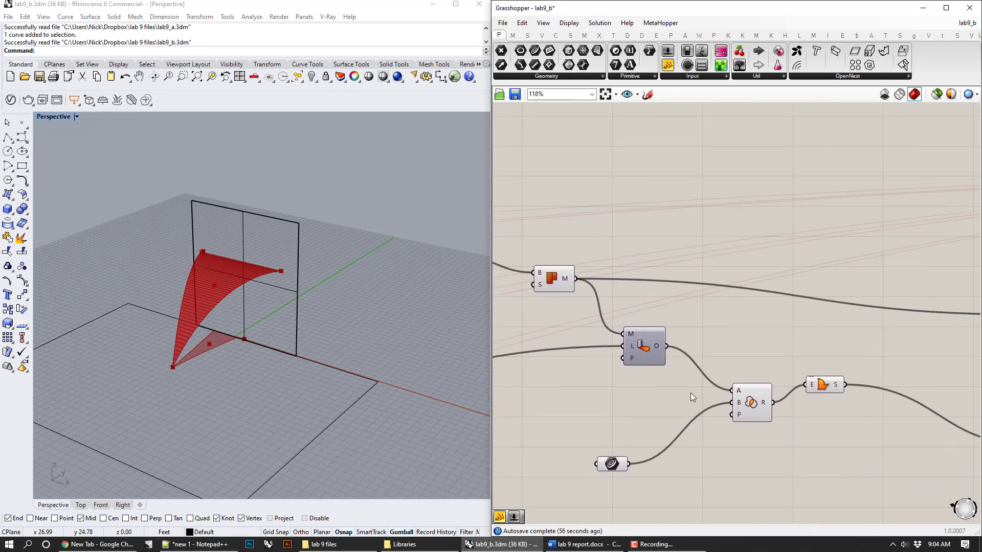
pyautogui.moveTo(690, 397); pyautogui.dragTo(679, 349, button='right')
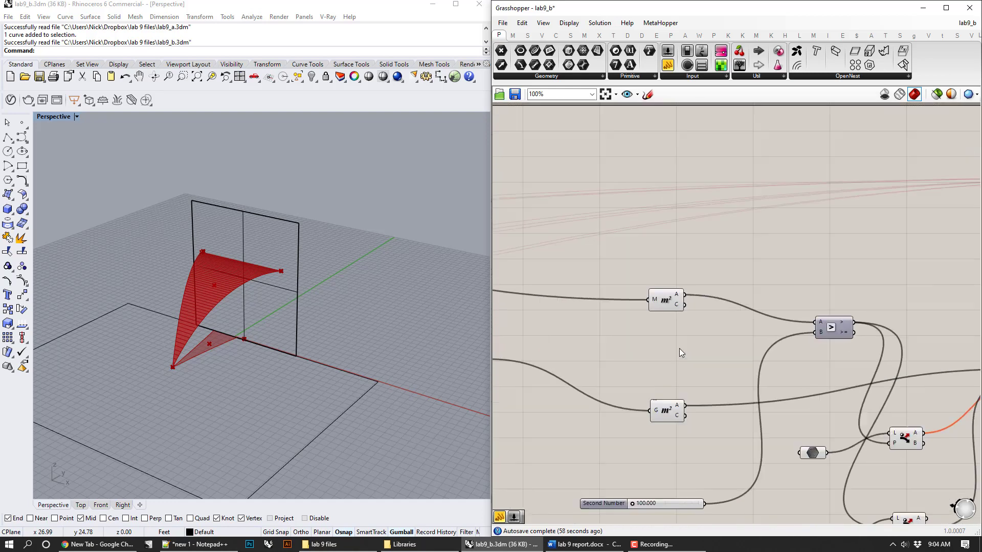
pyautogui.click(670, 291)
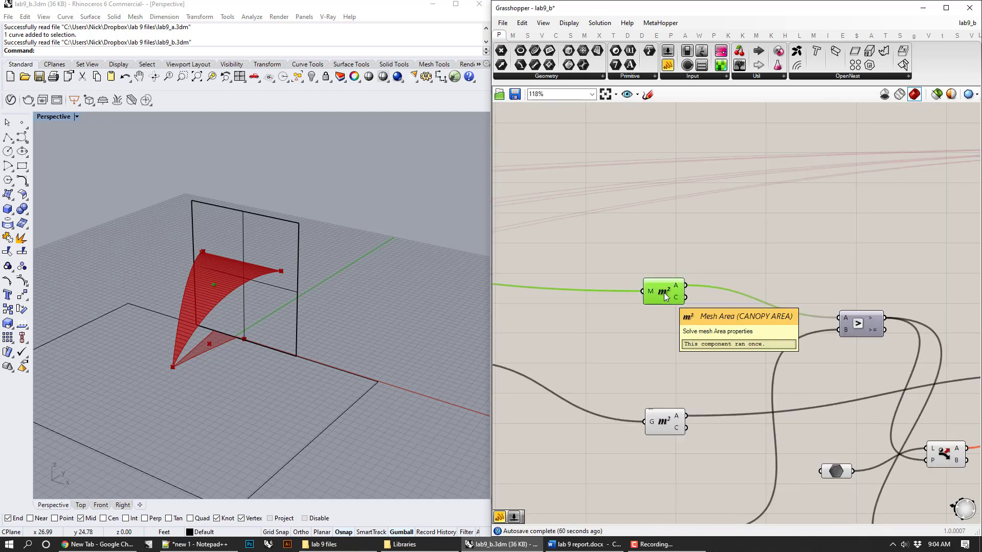
# Step: Inspect its comparison against 100.000 and display the CANOPY AREA tooltip description
pyautogui.moveTo(665, 294); pyautogui.dragTo(695, 324, button='right')
pyautogui.moveTo(823, 418); pyautogui.dragTo(788, 369, button='right')
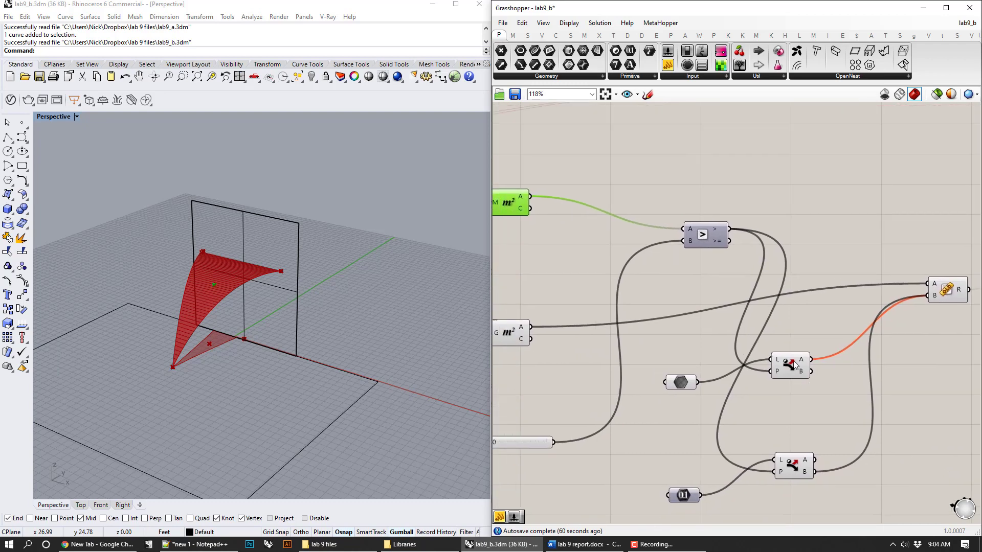
pyautogui.scroll(-1, 750, 325)
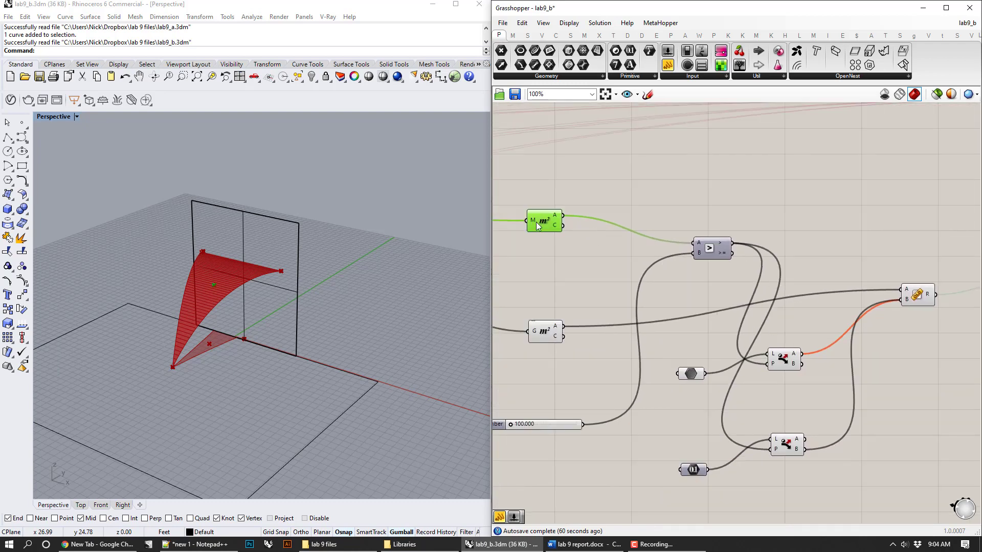
pyautogui.scroll(2, 534, 225)
pyautogui.moveTo(565, 224)
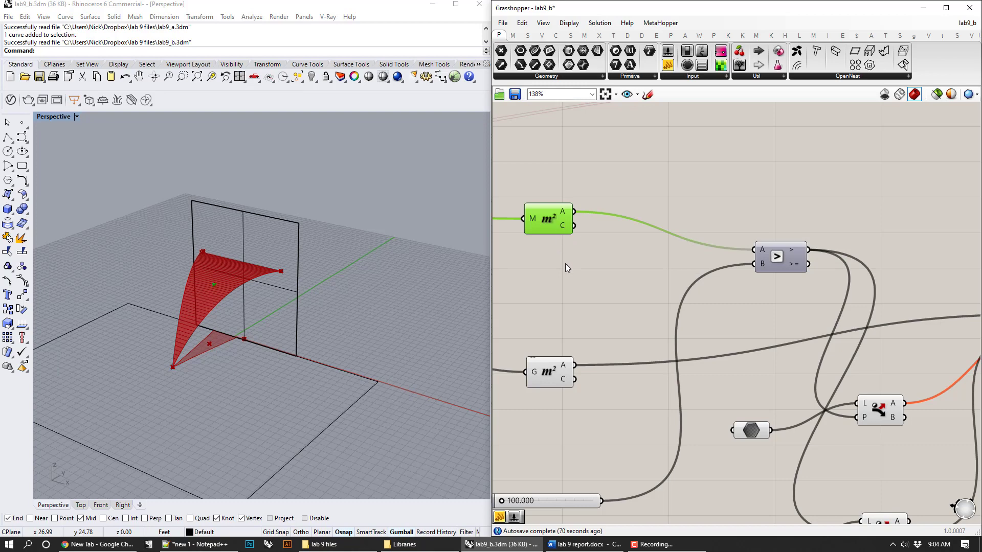
pyautogui.scroll(-2, 568, 270)
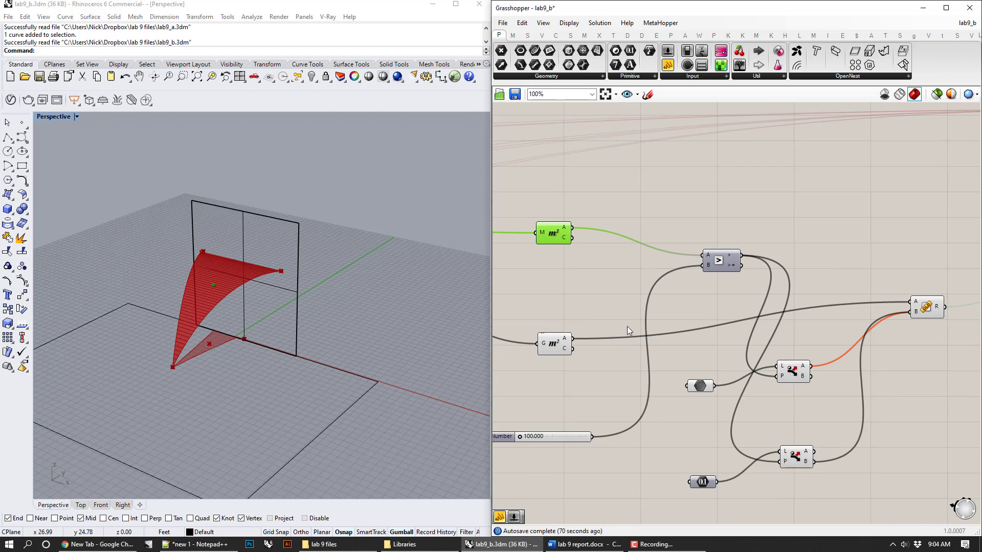
pyautogui.scroll(-2, 618, 314)
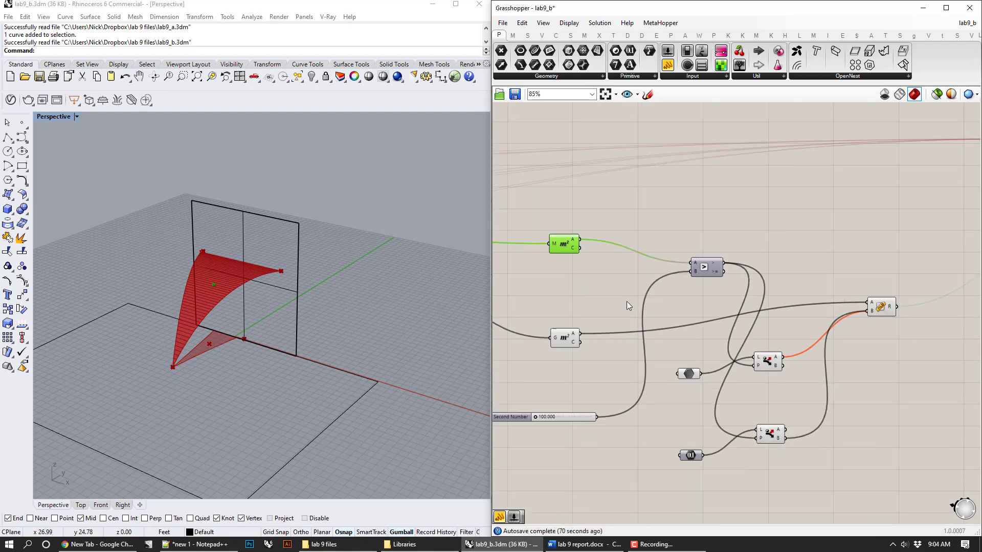
pyautogui.scroll(1, 665, 247)
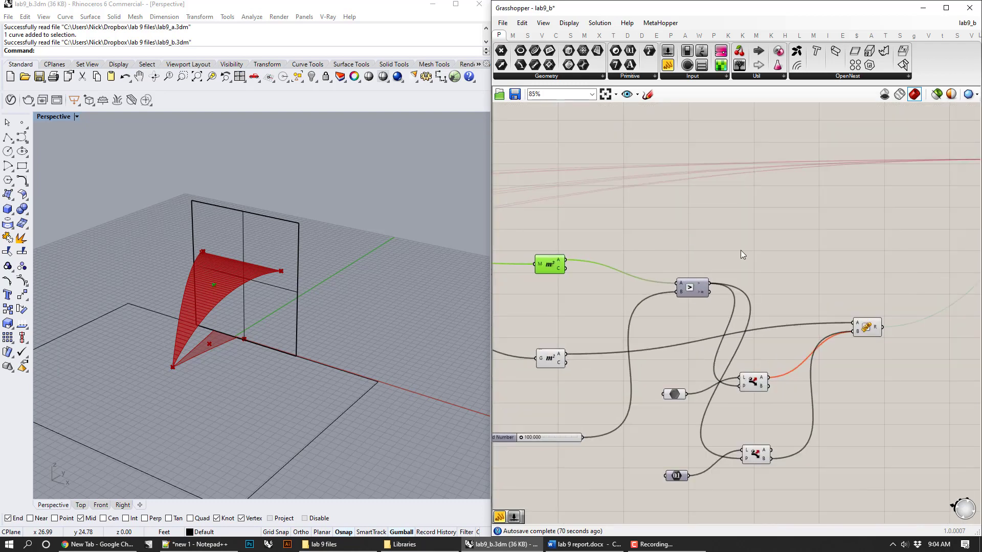
pyautogui.moveTo(715, 266); pyautogui.dragTo(844, 286, button='right')
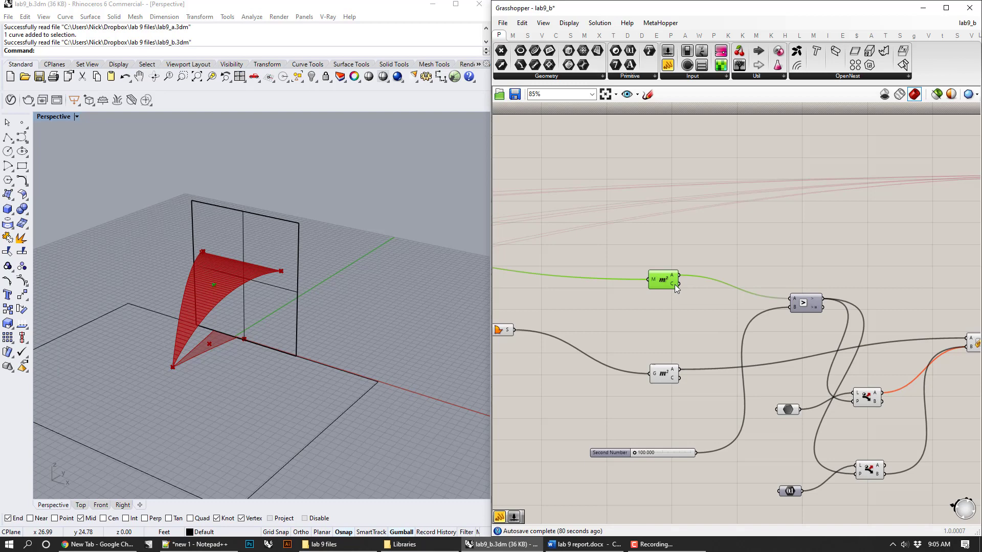
pyautogui.moveTo(674, 288)
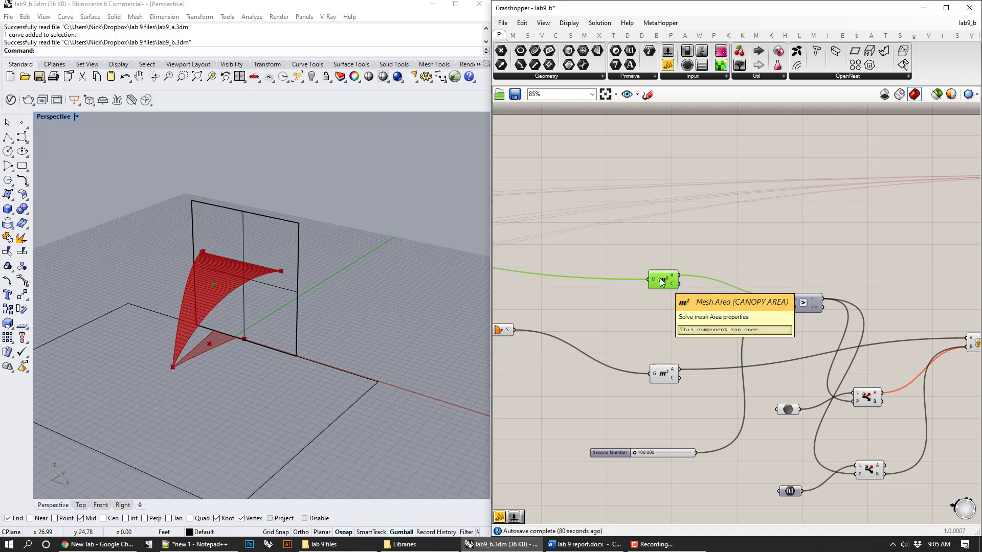
pyautogui.scroll(3, 662, 283)
# Step: Try Draw Full Names, then turn off Draw Icons so components show nicknames like CANOPY AREA
pyautogui.click(542, 23)
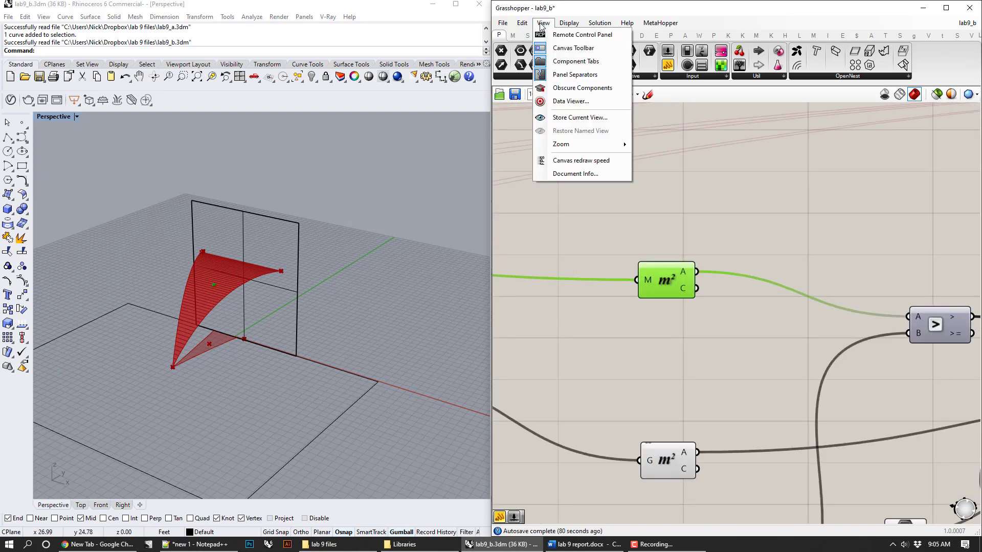
pyautogui.moveTo(563, 27)
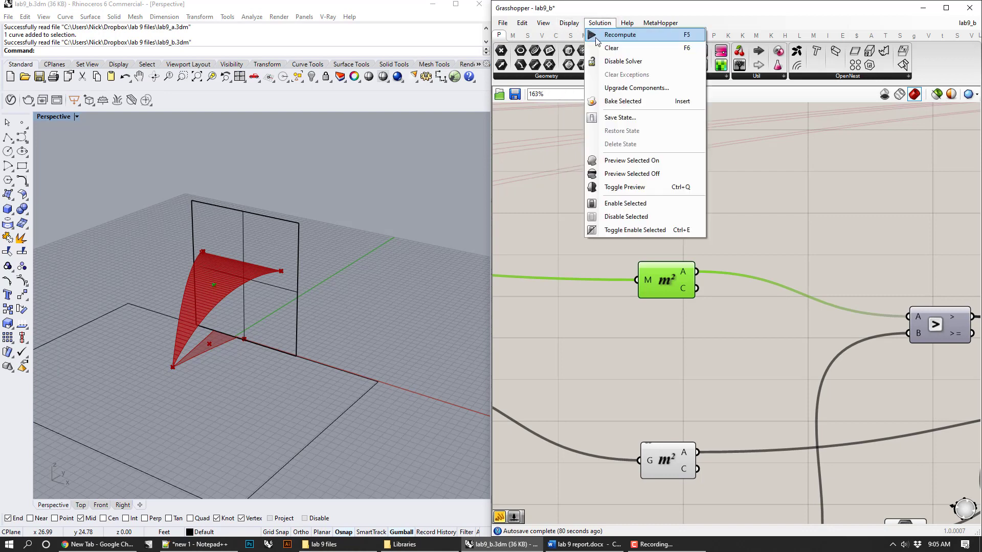
pyautogui.click(583, 62)
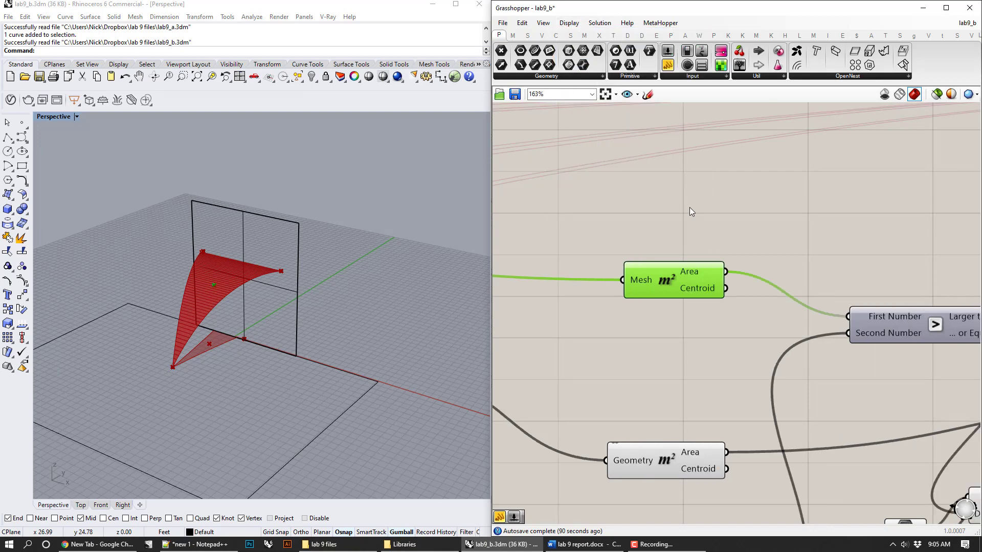
pyautogui.click(568, 24)
pyautogui.click(581, 62)
pyautogui.click(568, 23)
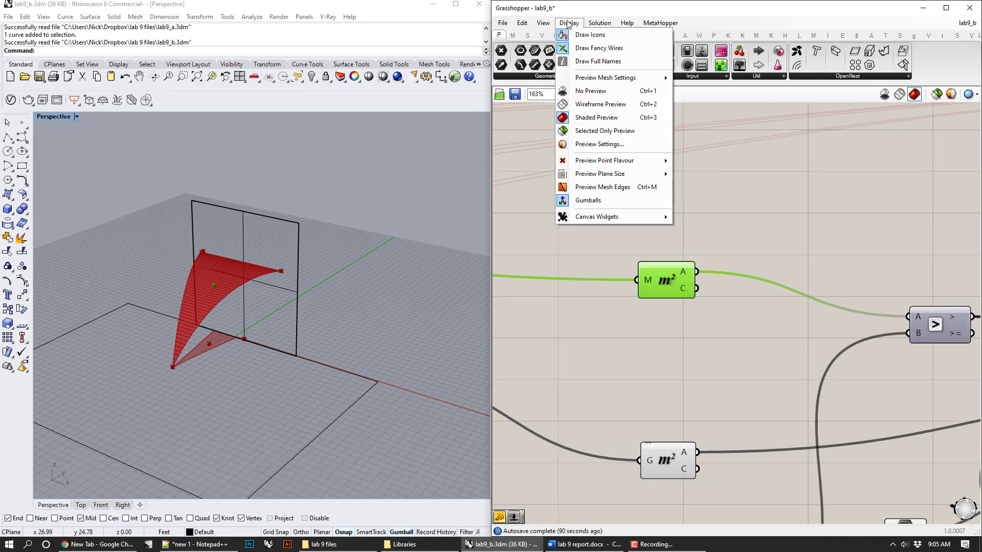
pyautogui.click(585, 35)
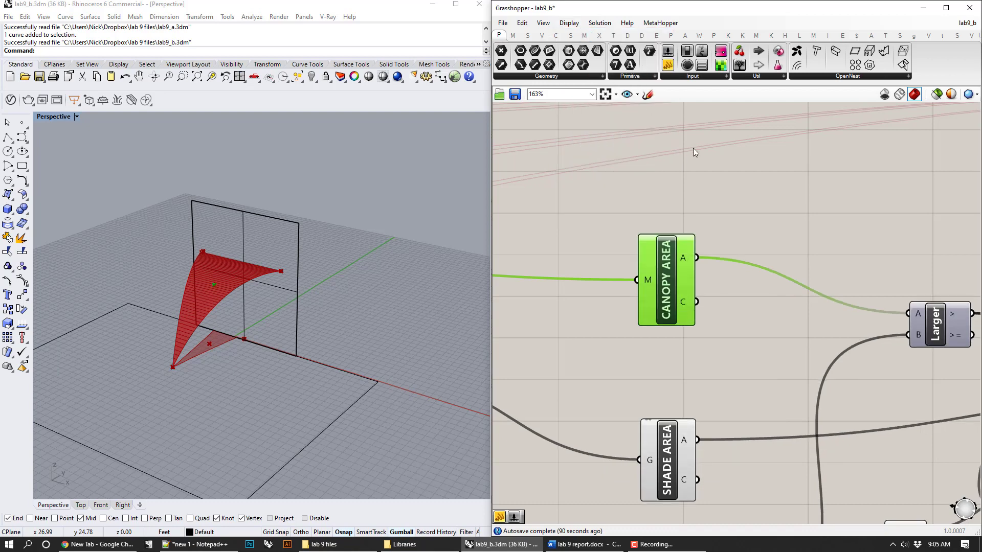
pyautogui.moveTo(745, 359); pyautogui.dragTo(794, 359, button='right')
# Step: Briefly restore icons, return to text nicknames, and zoom out to frame the whole definition
pyautogui.click(568, 22)
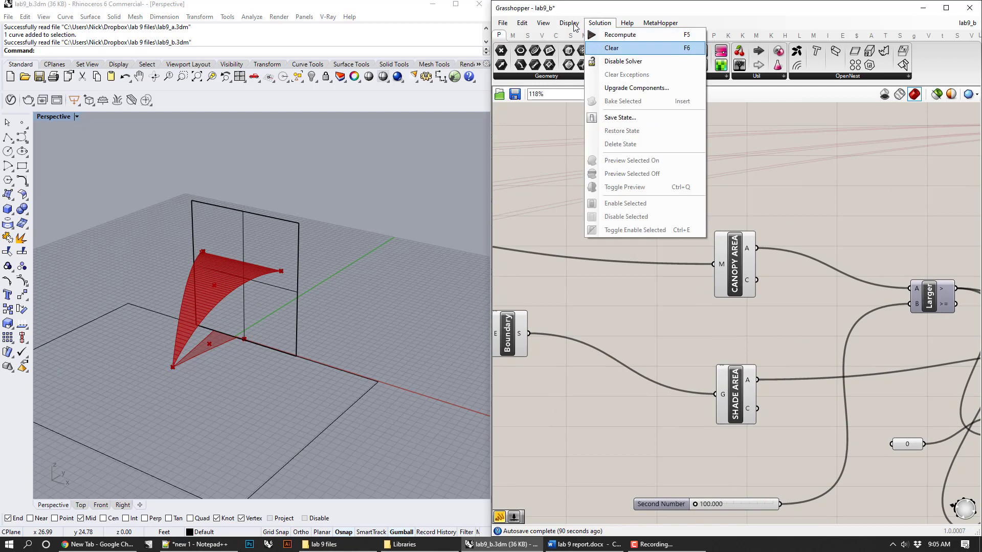
pyautogui.click(590, 35)
pyautogui.click(573, 23)
pyautogui.click(590, 35)
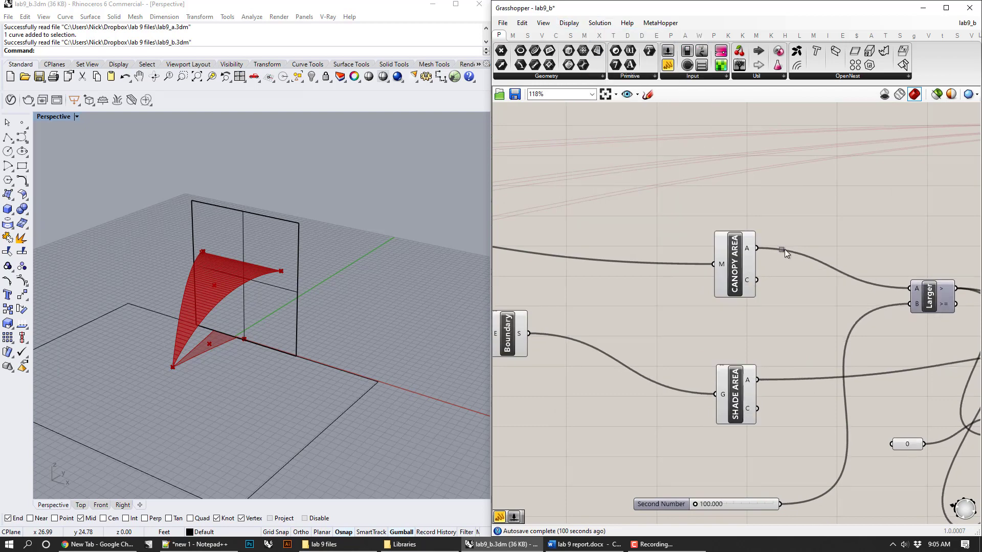
pyautogui.scroll(4, 750, 268)
pyautogui.moveTo(757, 390); pyautogui.dragTo(757, 263, button='right')
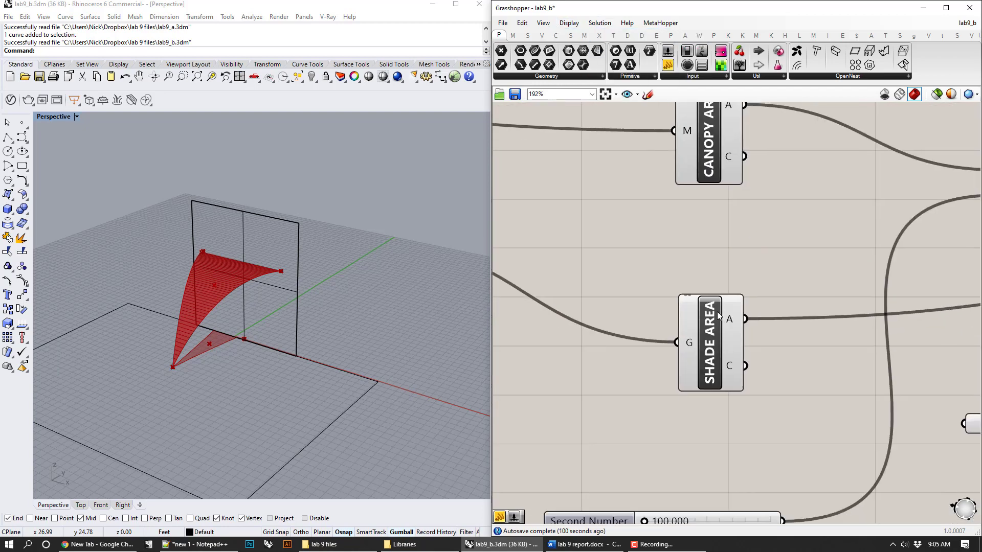
pyautogui.scroll(-7, 713, 330)
pyautogui.scroll(-3, 718, 329)
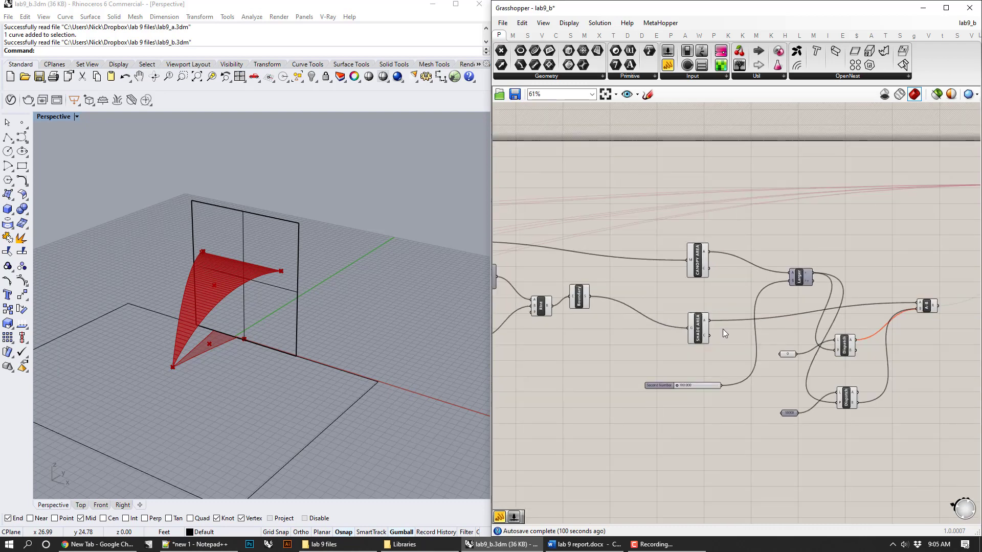
pyautogui.moveTo(815, 316); pyautogui.dragTo(814, 351, button='right')
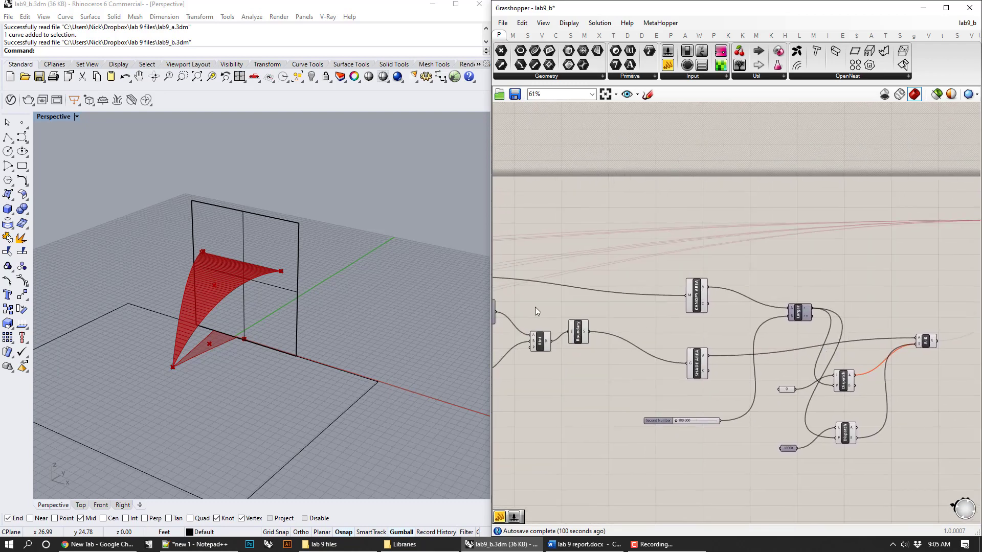
pyautogui.click(582, 544)
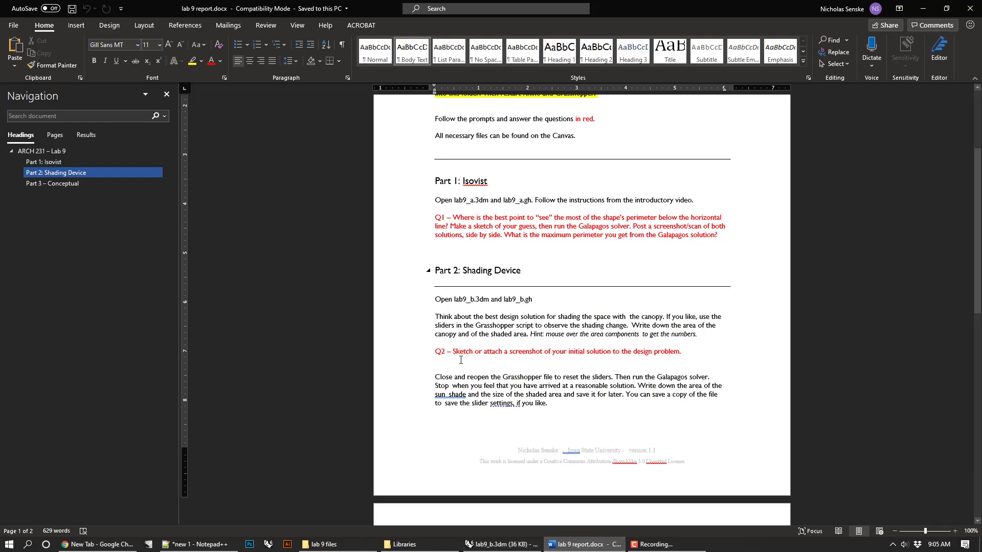
pyautogui.scroll(-10, 474, 435)
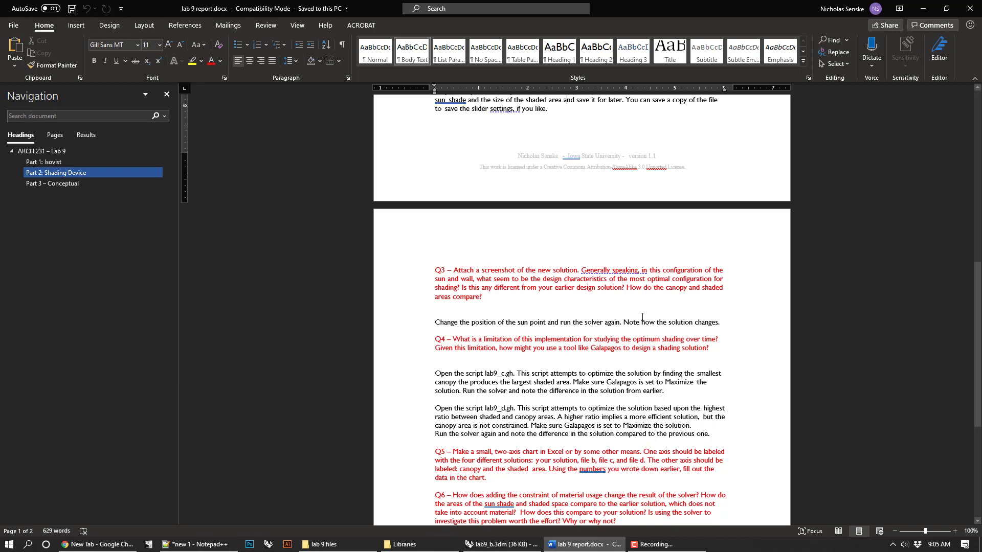
pyautogui.moveTo(484, 340); pyautogui.dragTo(657, 346)
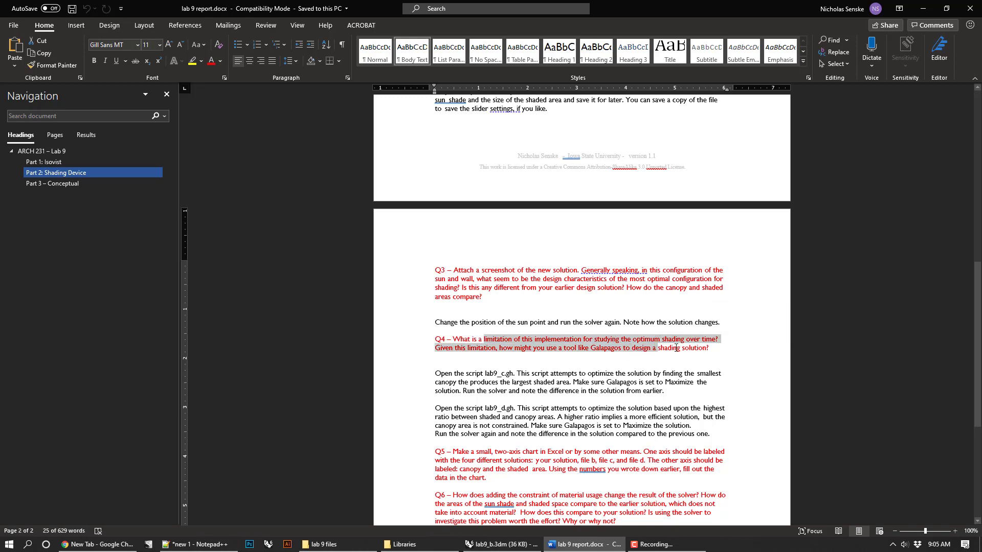
pyautogui.click(678, 347)
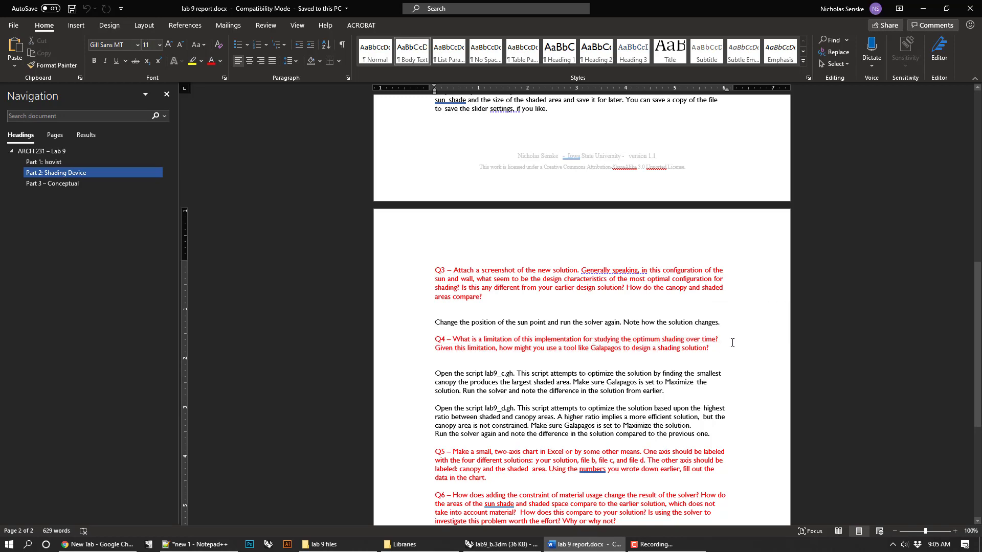
pyautogui.moveTo(710, 347); pyautogui.dragTo(503, 344)
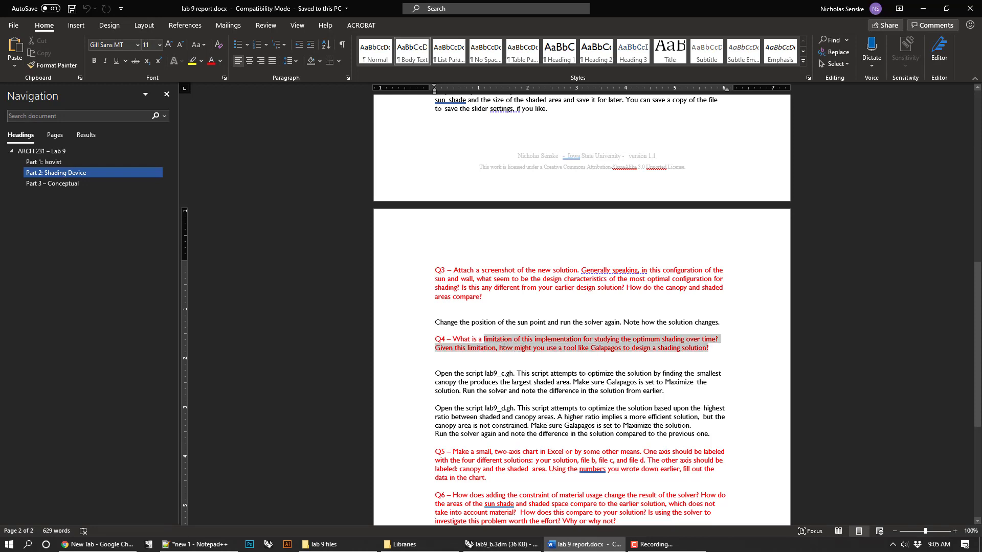
pyautogui.click(556, 287)
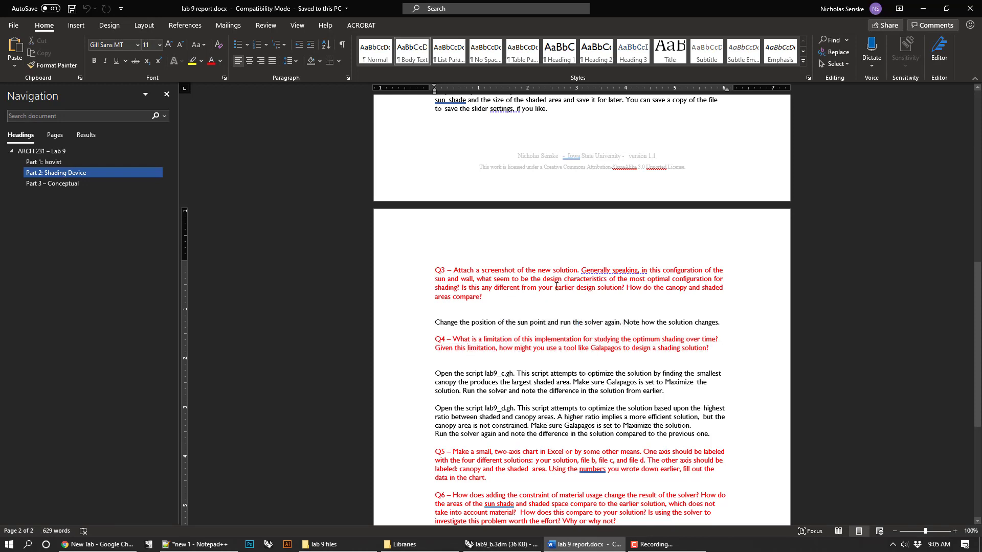
pyautogui.scroll(-2, 552, 296)
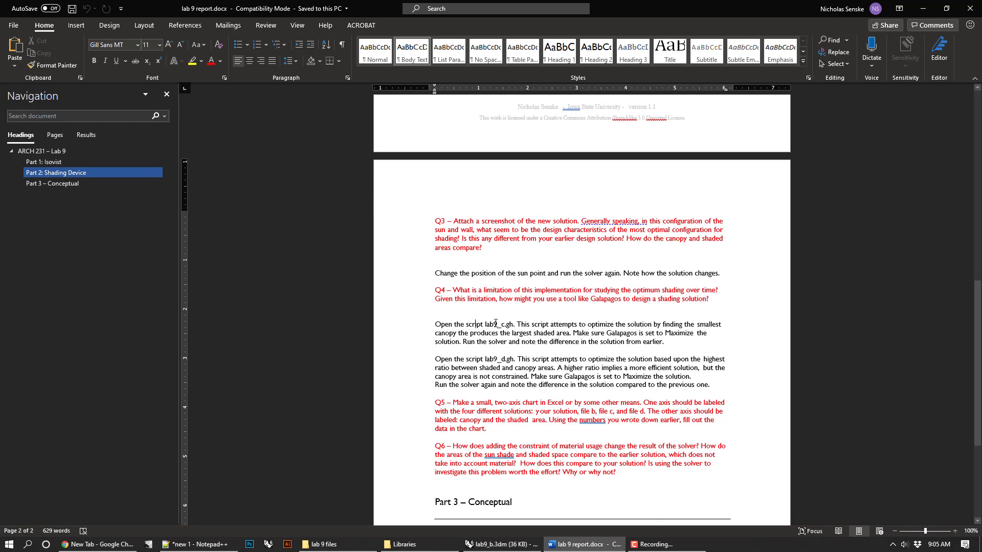
pyautogui.scroll(2, 518, 325)
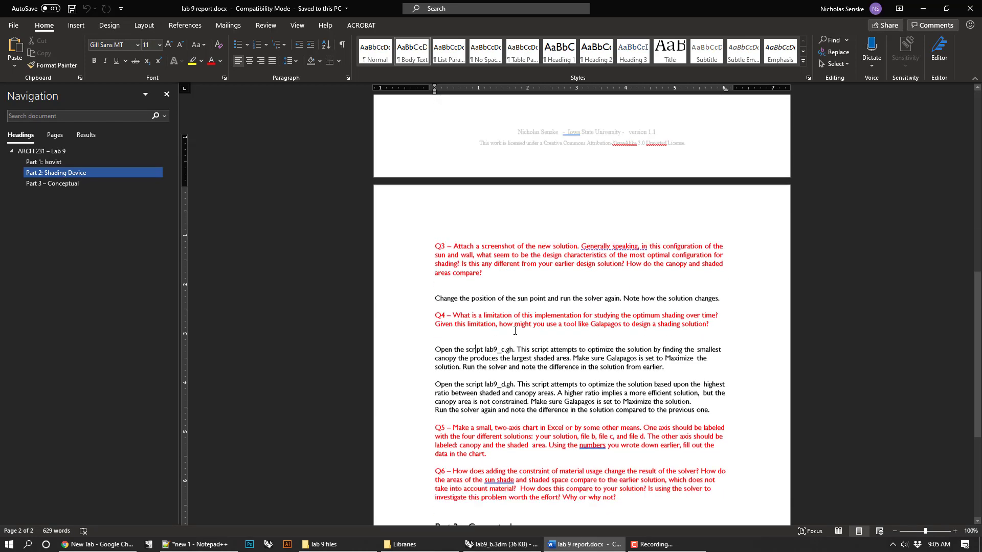
pyautogui.scroll(-3, 517, 307)
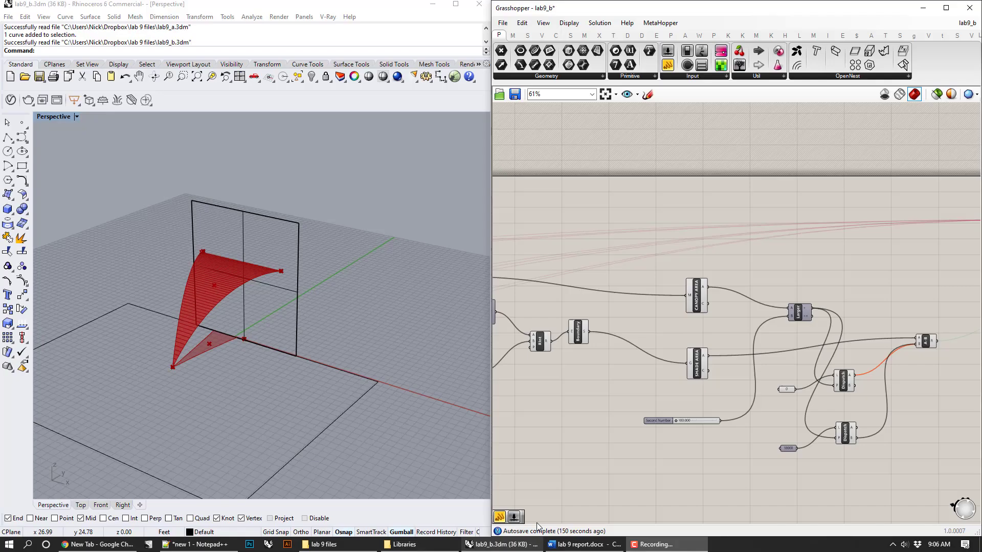
pyautogui.click(501, 544)
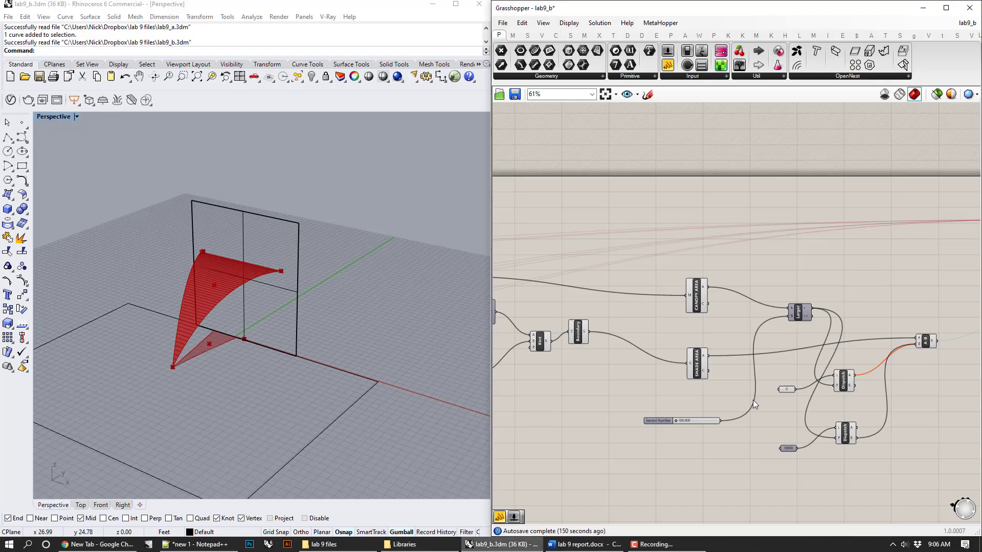
pyautogui.scroll(3, 728, 312)
pyautogui.click(735, 295)
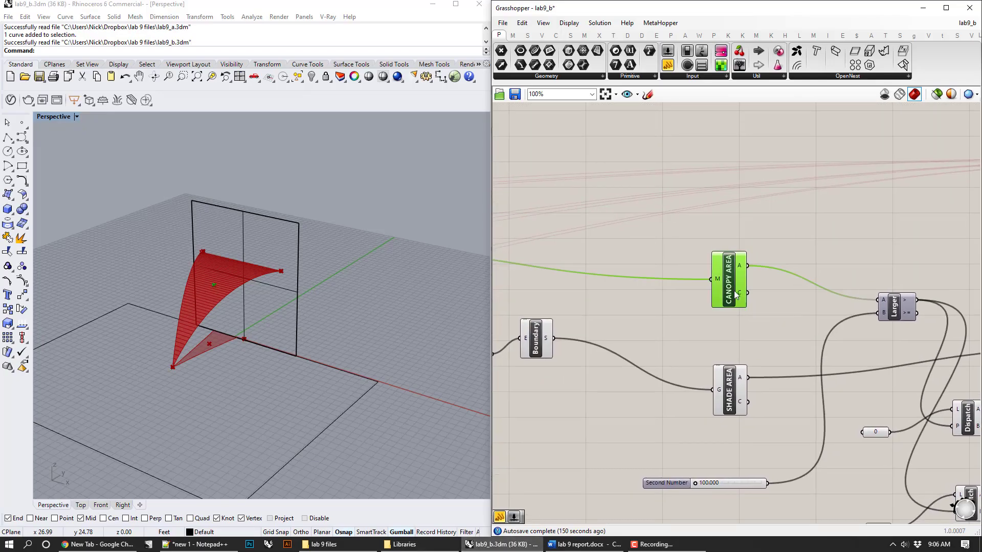
pyautogui.click(731, 385)
pyautogui.click(734, 289)
pyautogui.click(734, 388)
pyautogui.click(736, 289)
pyautogui.click(735, 389)
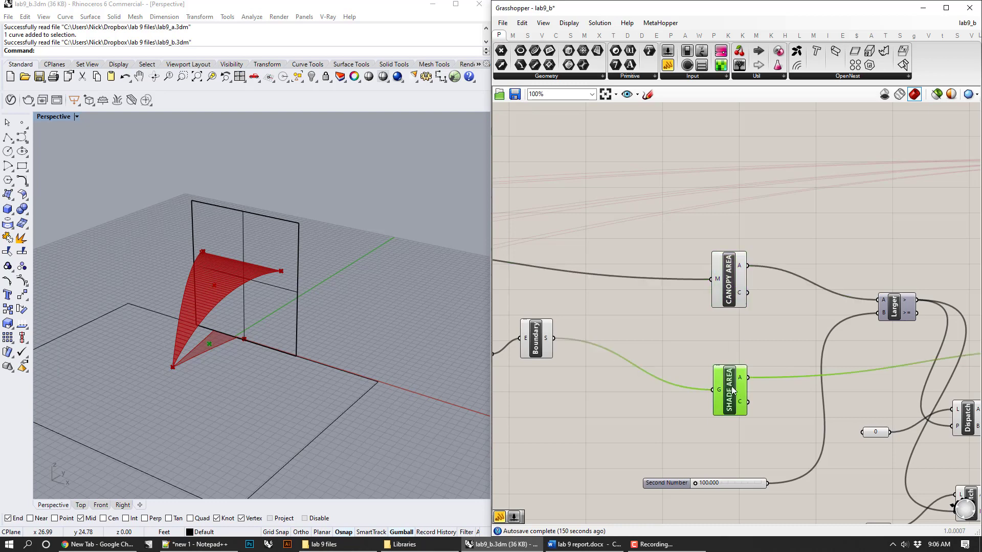
pyautogui.click(742, 287)
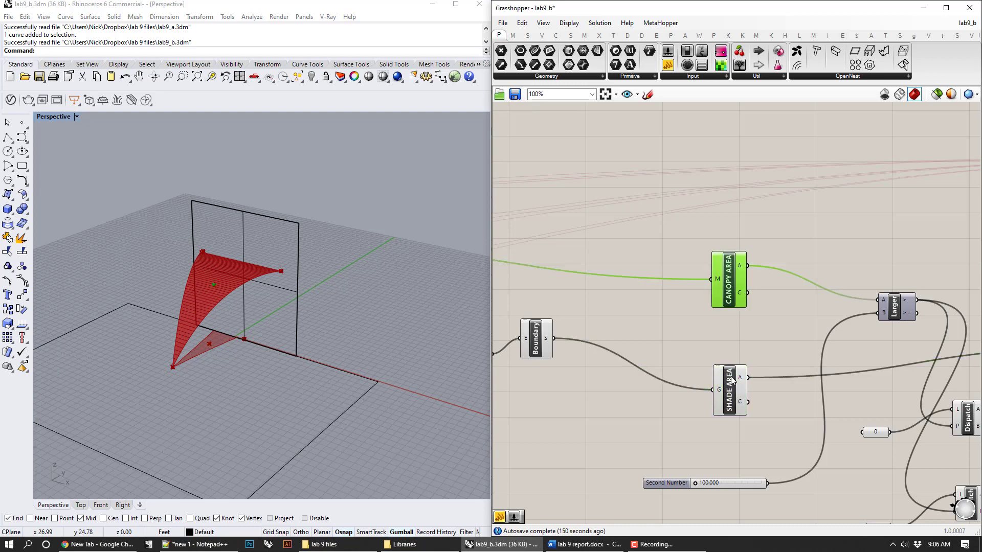
pyautogui.click(583, 544)
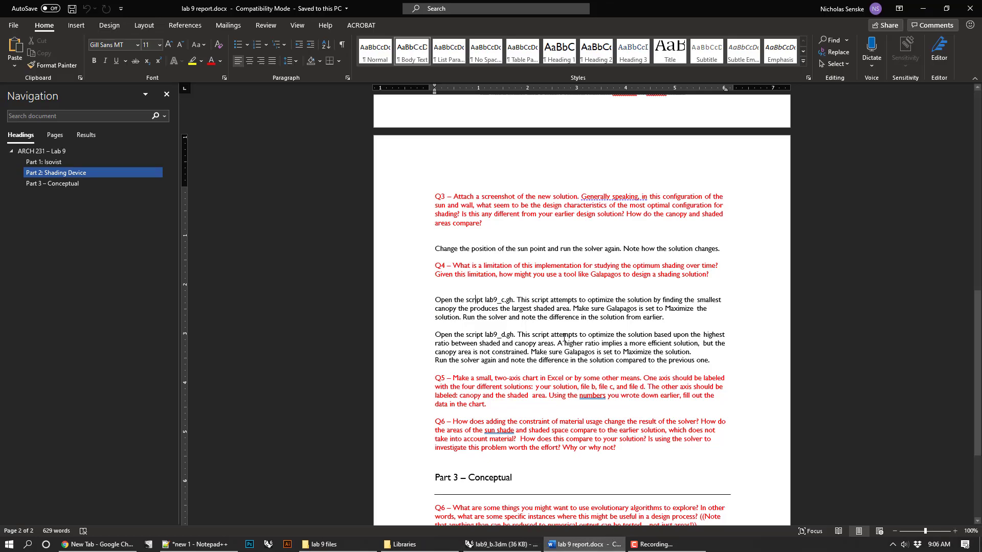
pyautogui.moveTo(485, 335); pyautogui.dragTo(517, 335)
pyautogui.click(608, 324)
pyautogui.moveTo(518, 338); pyautogui.dragTo(555, 344)
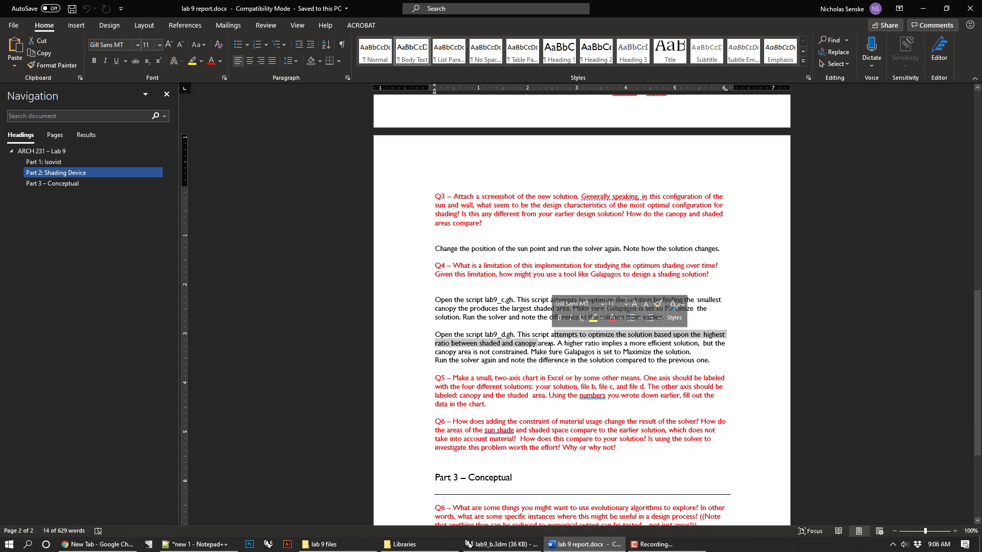
pyautogui.click(550, 349)
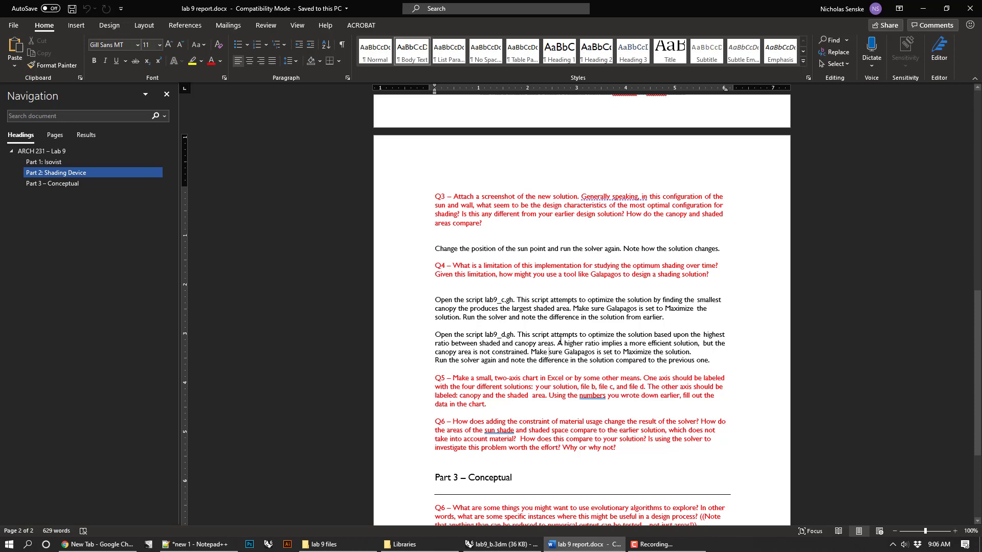
pyautogui.scroll(9, 529, 300)
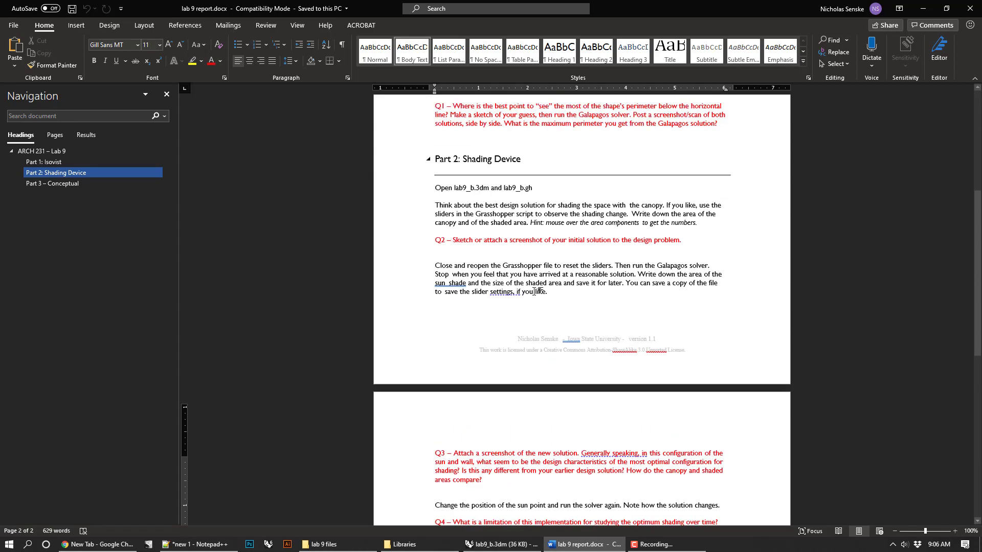
pyautogui.moveTo(552, 305); pyautogui.dragTo(431, 284)
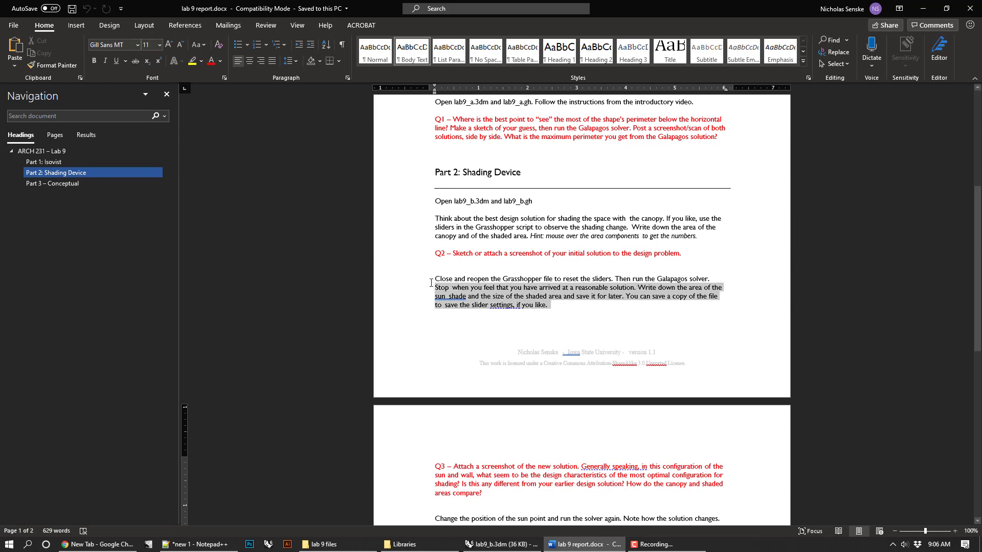
pyautogui.scroll(-7, 509, 370)
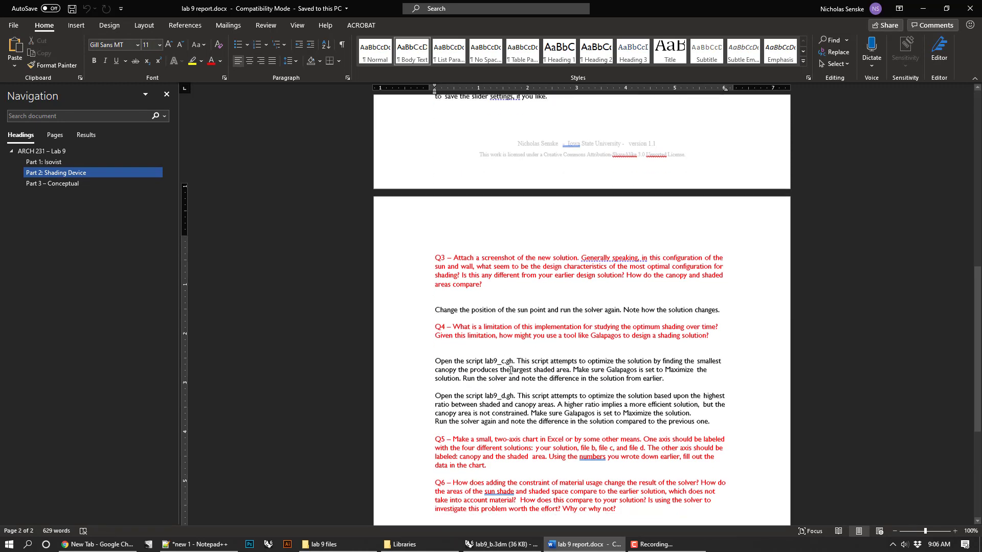
pyautogui.scroll(-1, 488, 394)
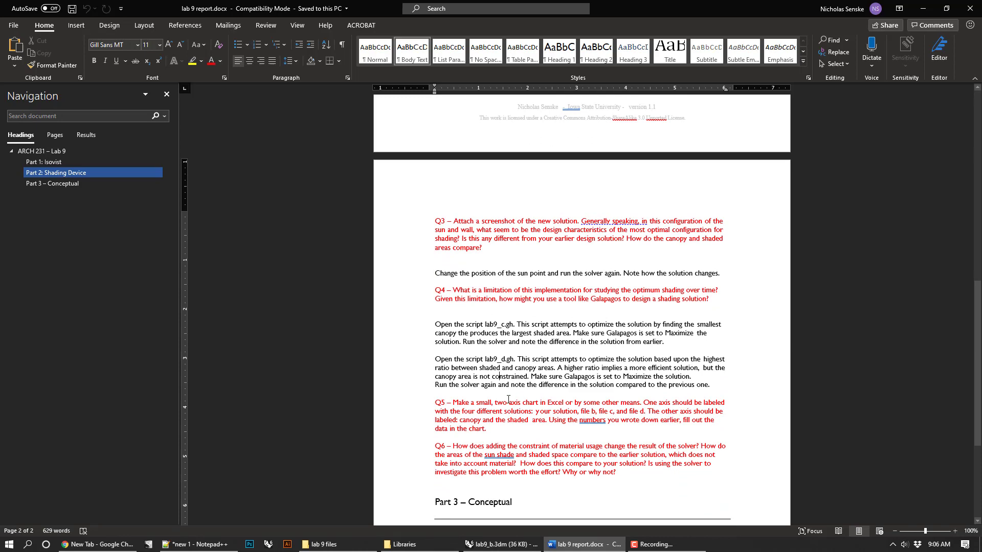
pyautogui.scroll(-1, 512, 392)
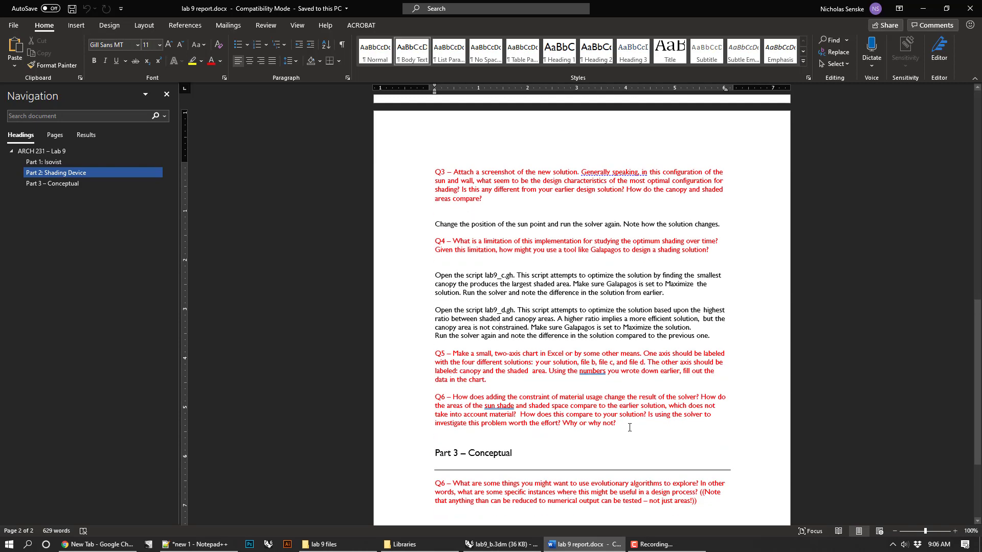
pyautogui.moveTo(618, 424); pyautogui.dragTo(437, 391)
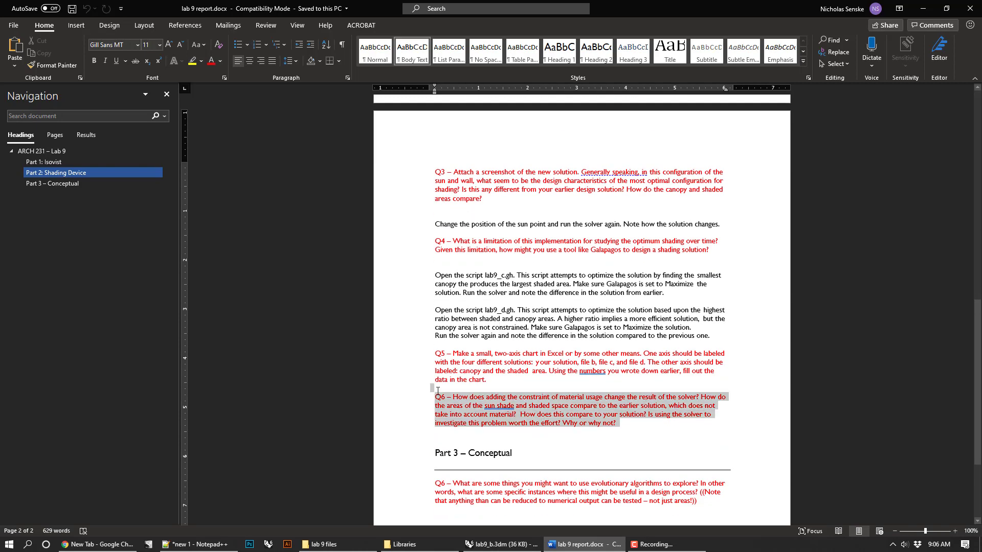
pyautogui.click(574, 405)
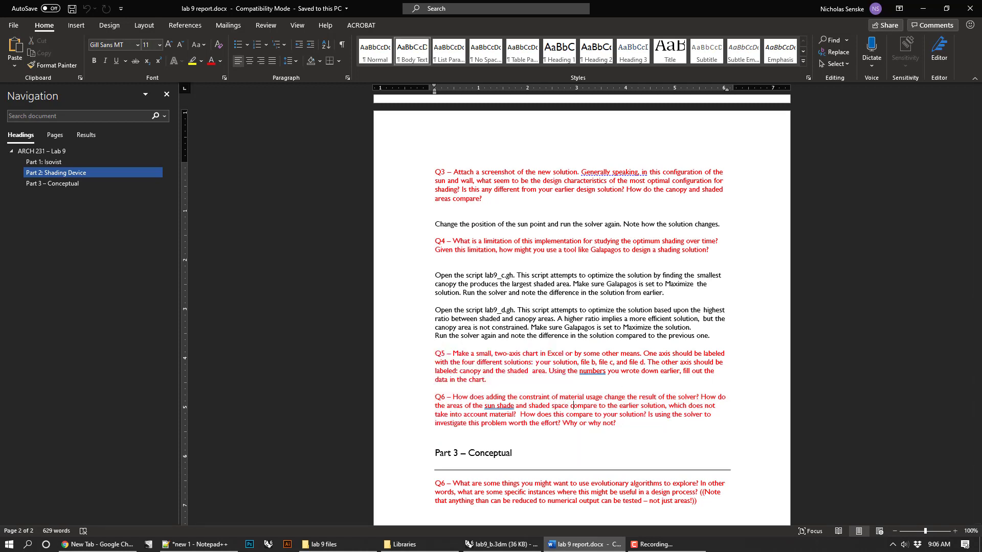
pyautogui.scroll(-2, 608, 383)
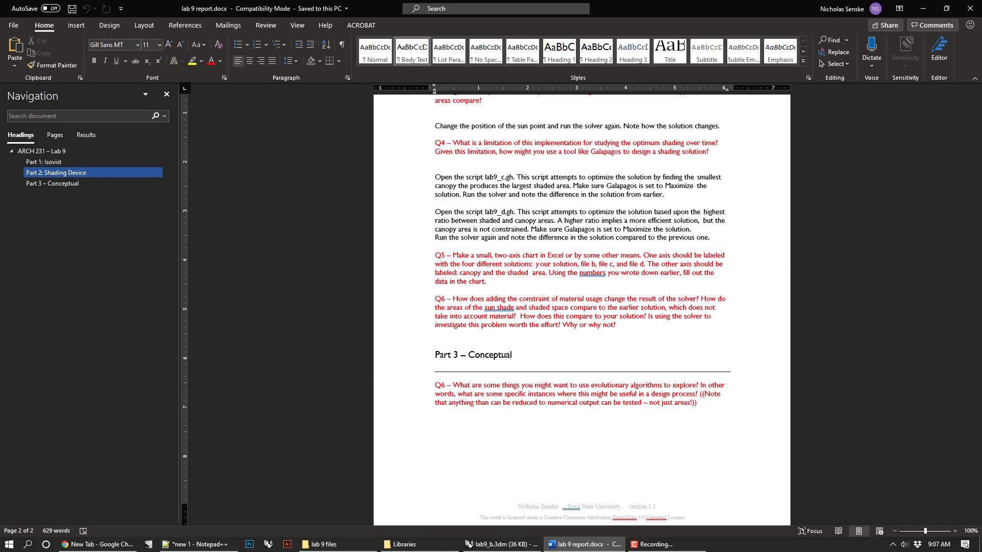
pyautogui.tripleClick(702, 405)
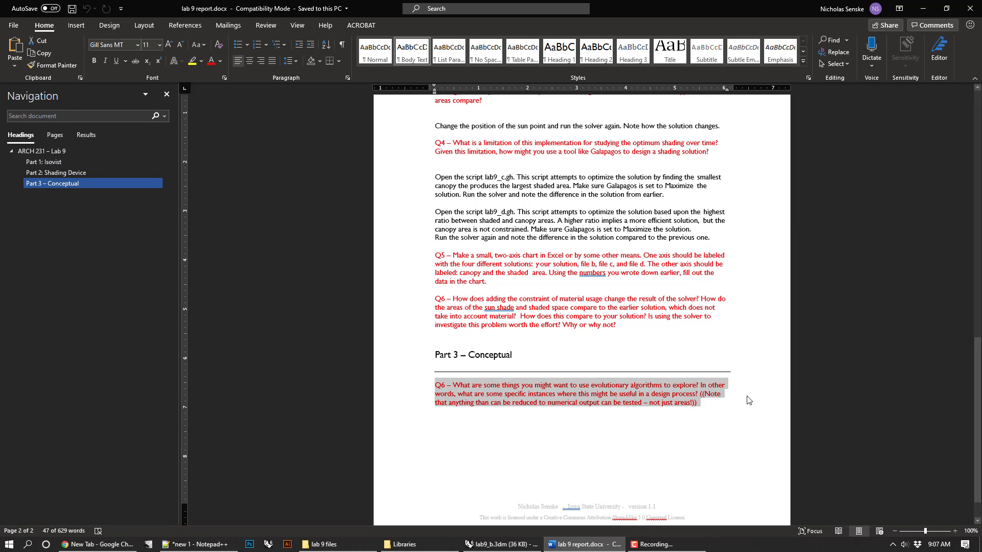
pyautogui.click(738, 412)
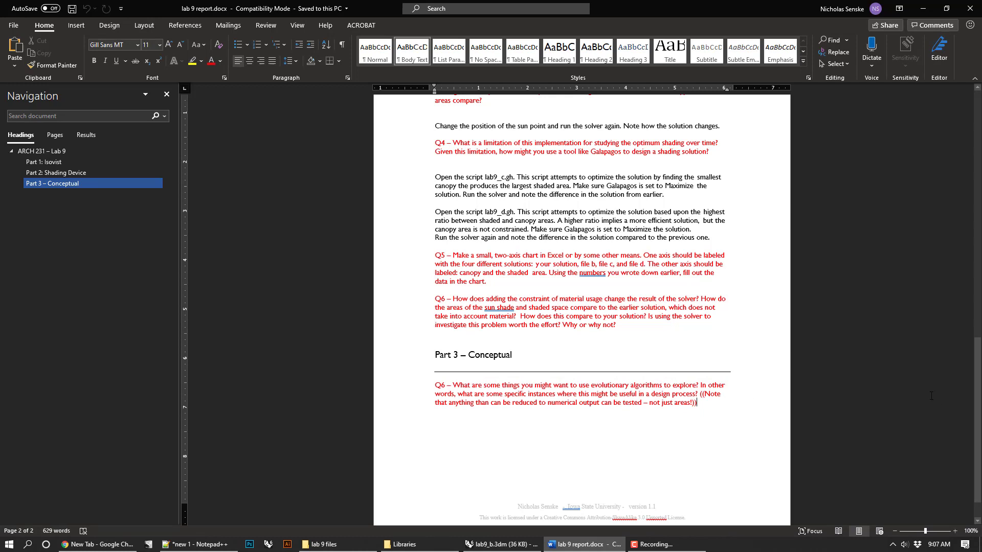
pyautogui.tripleClick(644, 391)
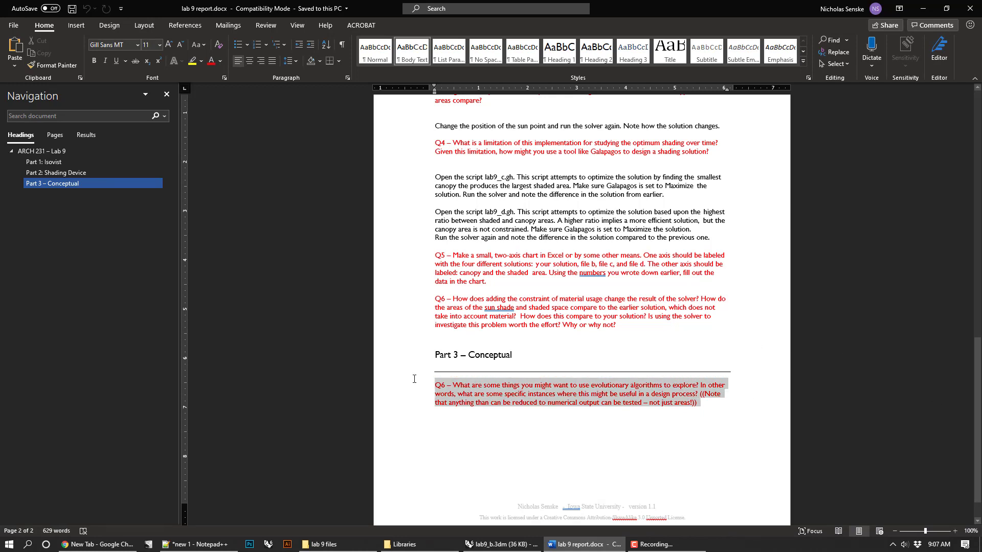
pyautogui.click(717, 404)
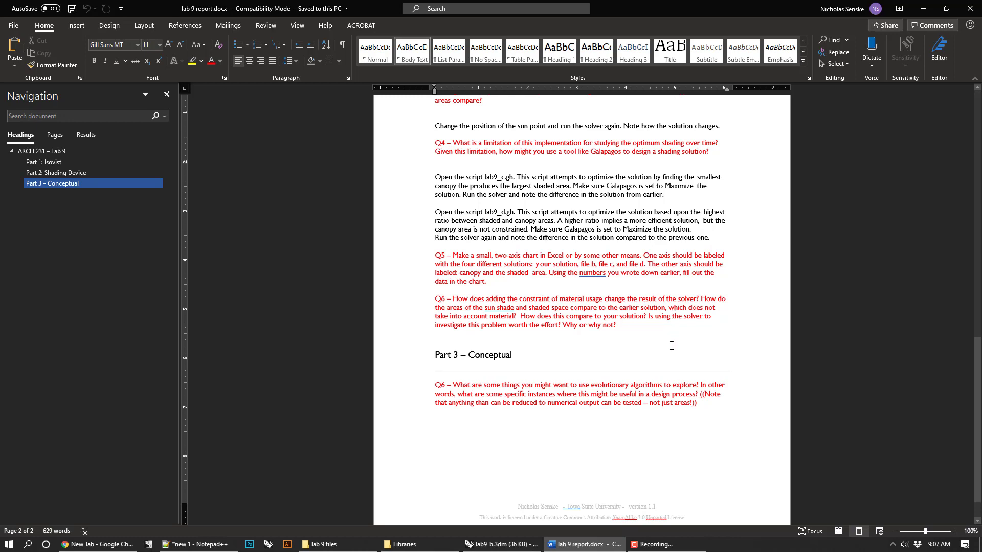
pyautogui.scroll(20, 671, 346)
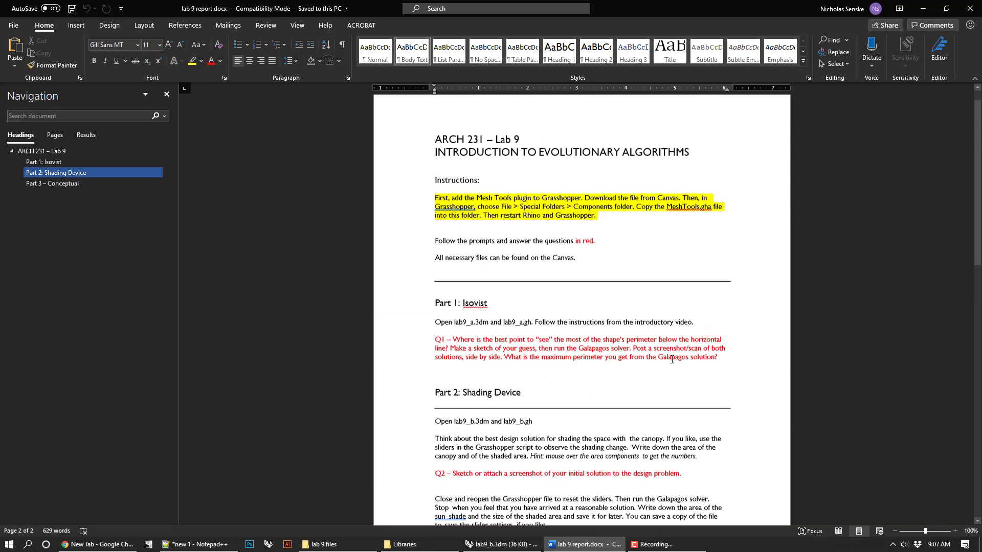
pyautogui.scroll(1, 672, 360)
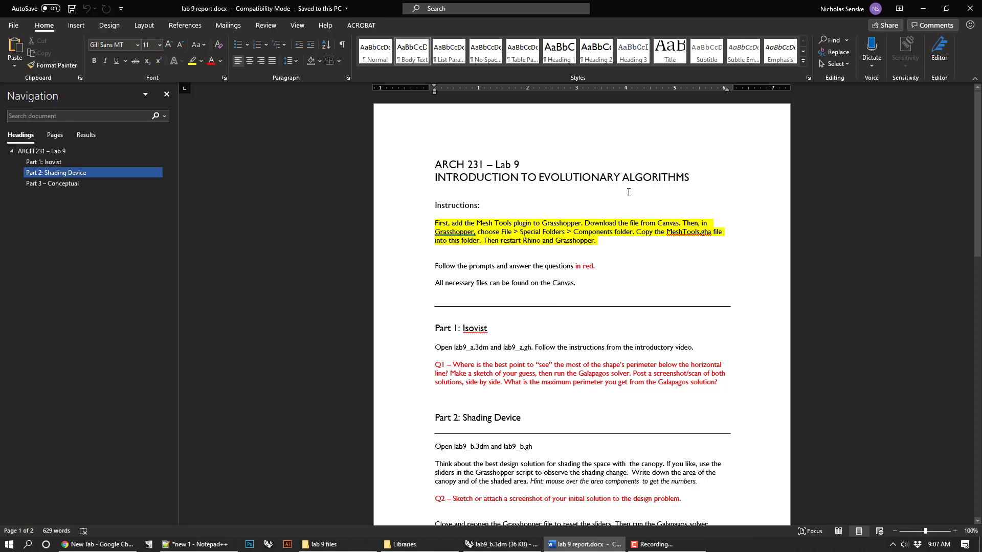
pyautogui.scroll(-8, 630, 250)
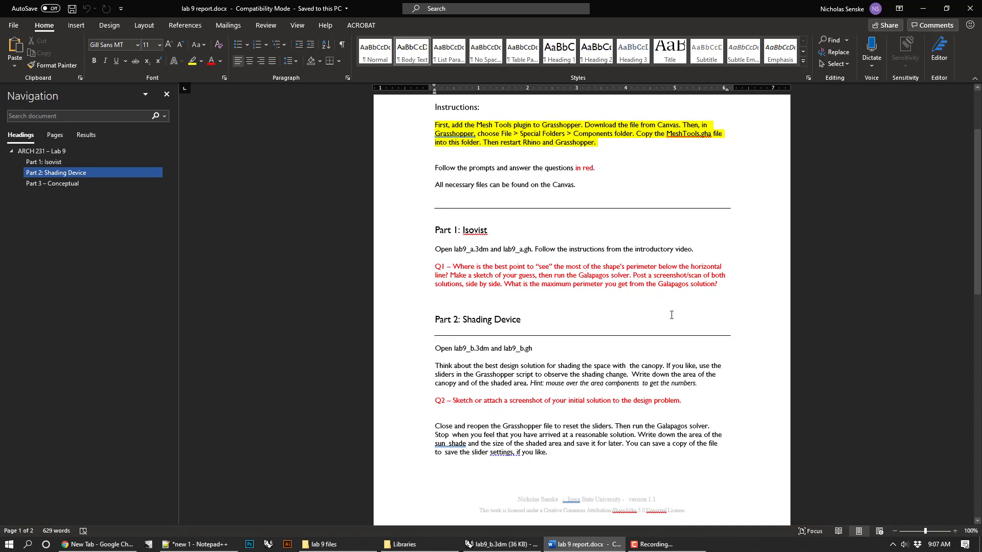
pyautogui.scroll(-1, 662, 350)
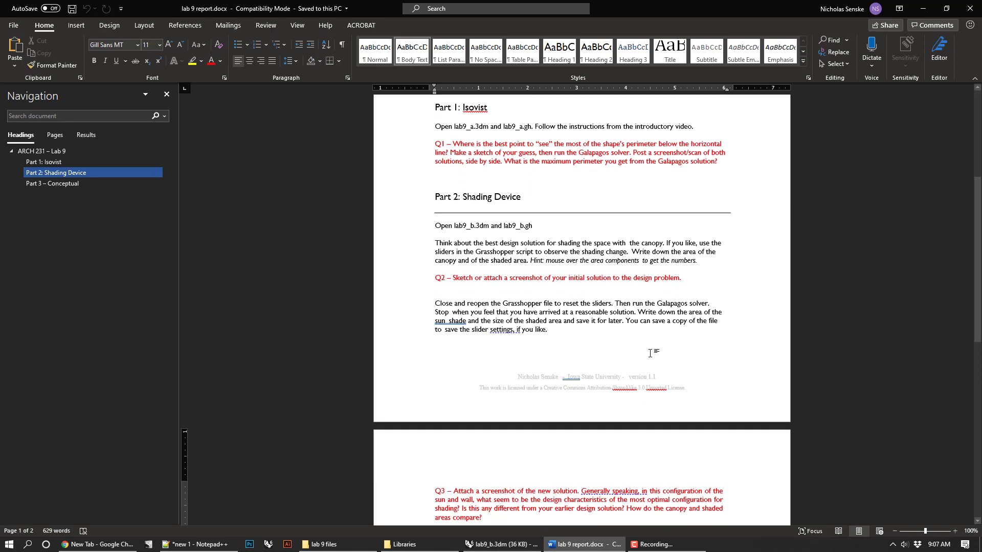
pyautogui.scroll(-2, 625, 335)
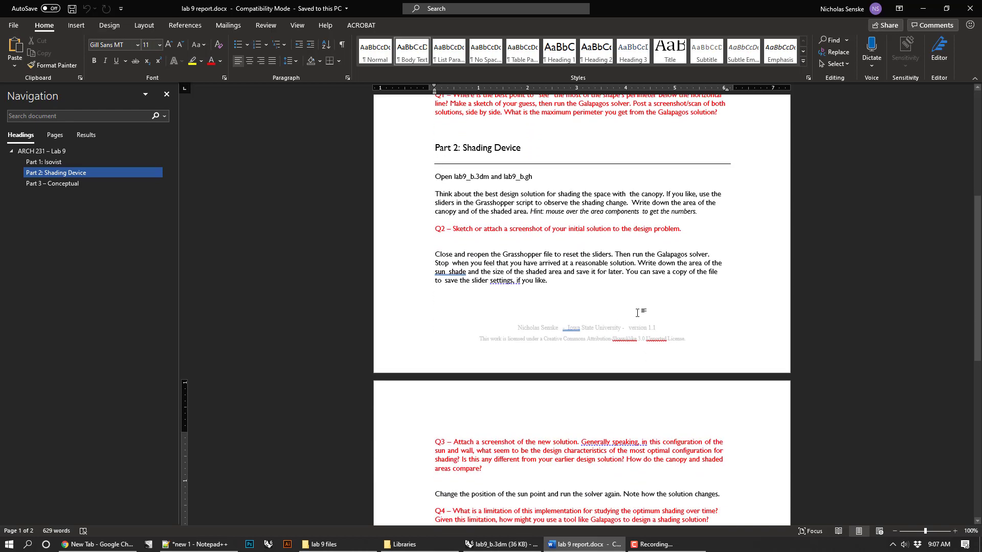
pyautogui.click(591, 282)
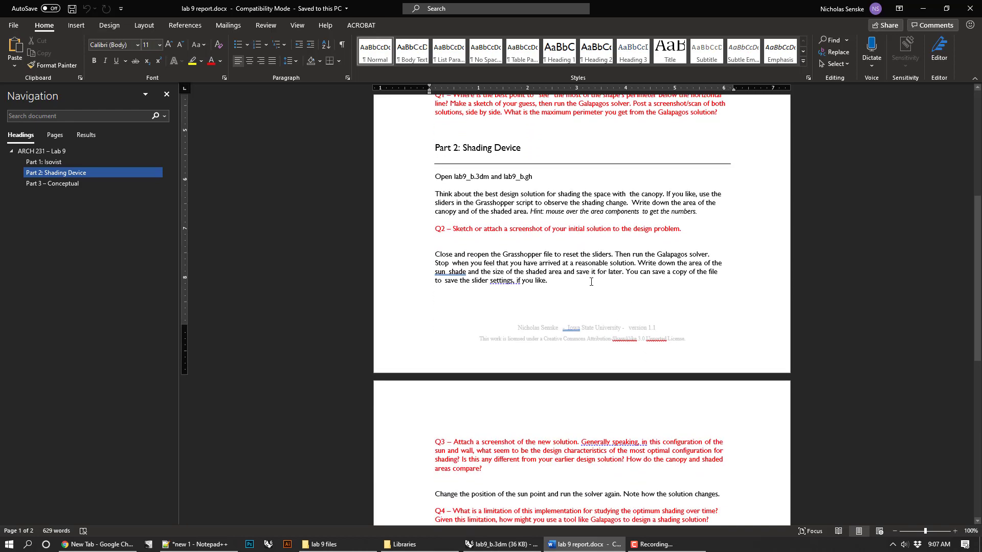
pyautogui.scroll(-3, 593, 283)
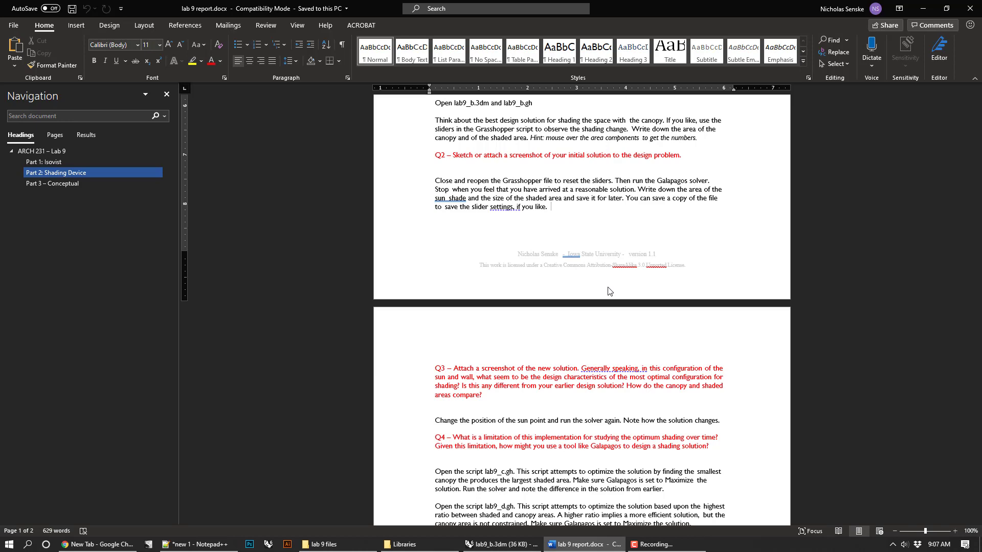
pyautogui.scroll(10, 607, 291)
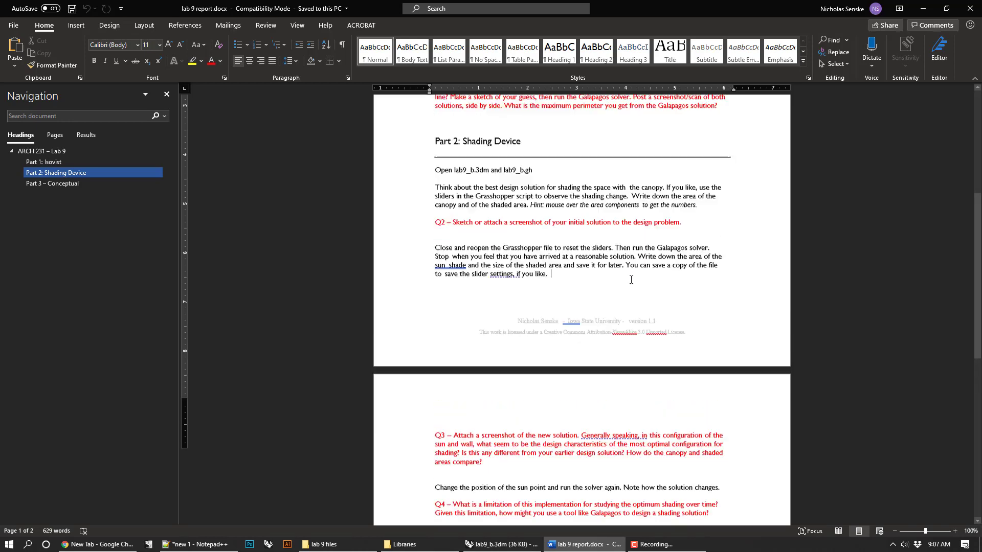
pyautogui.scroll(-12, 622, 245)
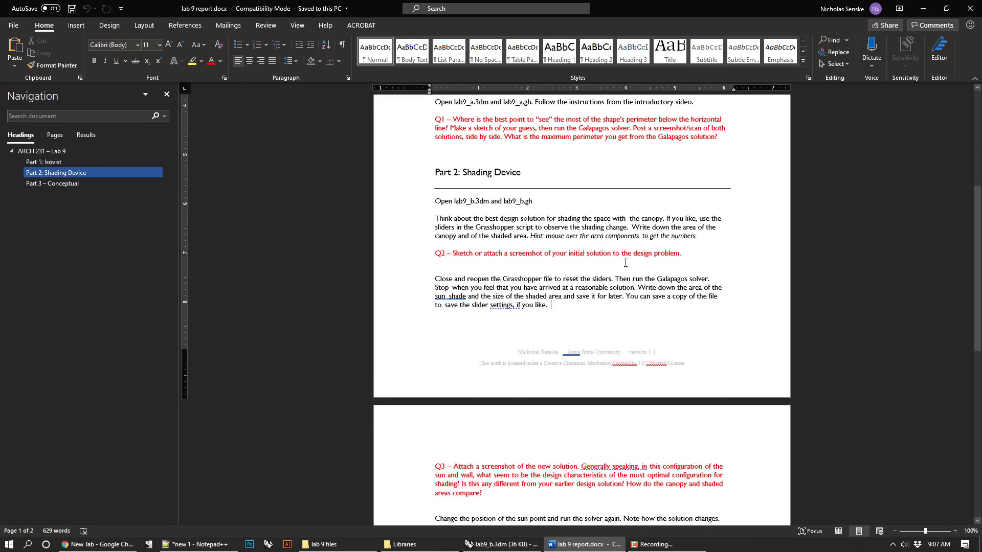
pyautogui.scroll(-5, 678, 301)
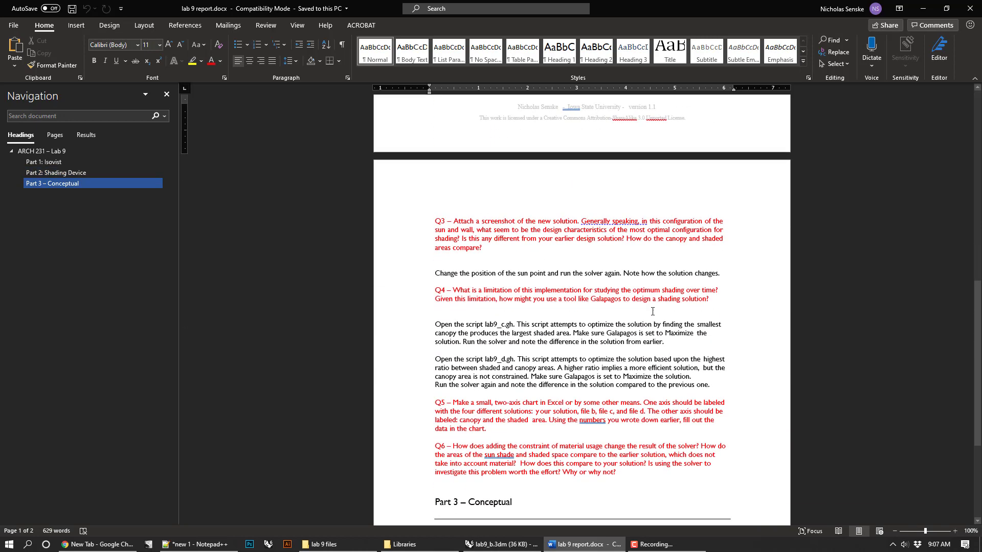
pyautogui.click(653, 328)
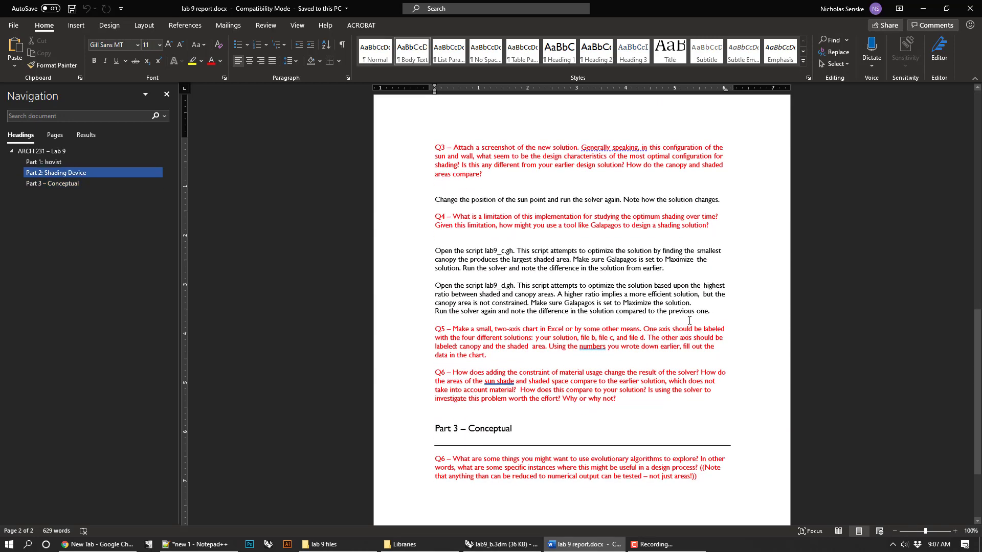
pyautogui.scroll(14, 690, 321)
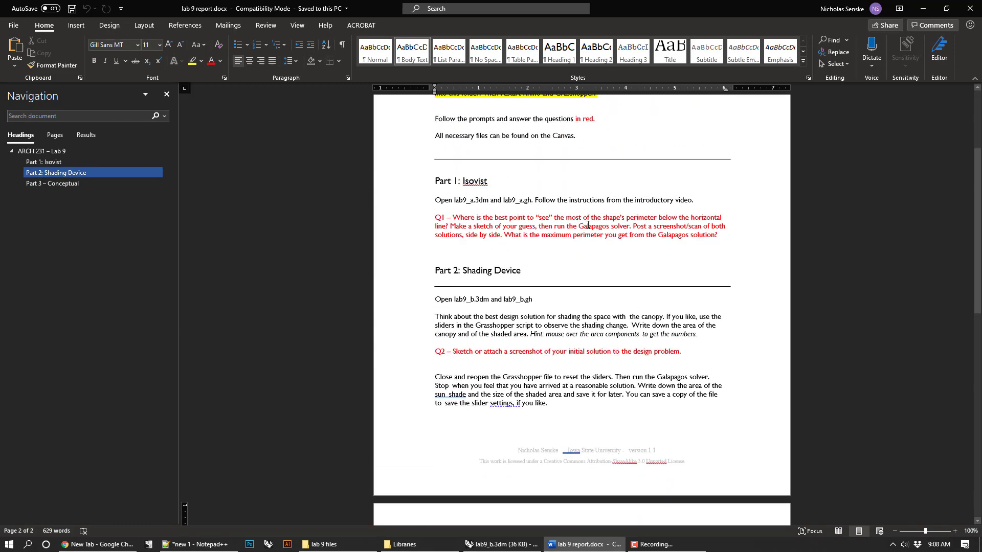
pyautogui.scroll(-10, 542, 350)
pyautogui.scroll(3, 497, 365)
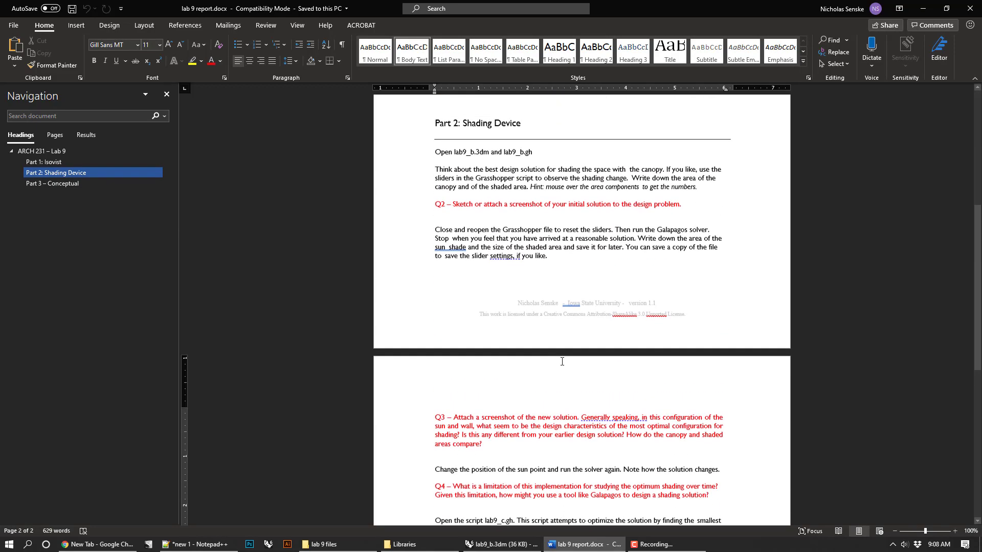
pyautogui.scroll(-3, 519, 445)
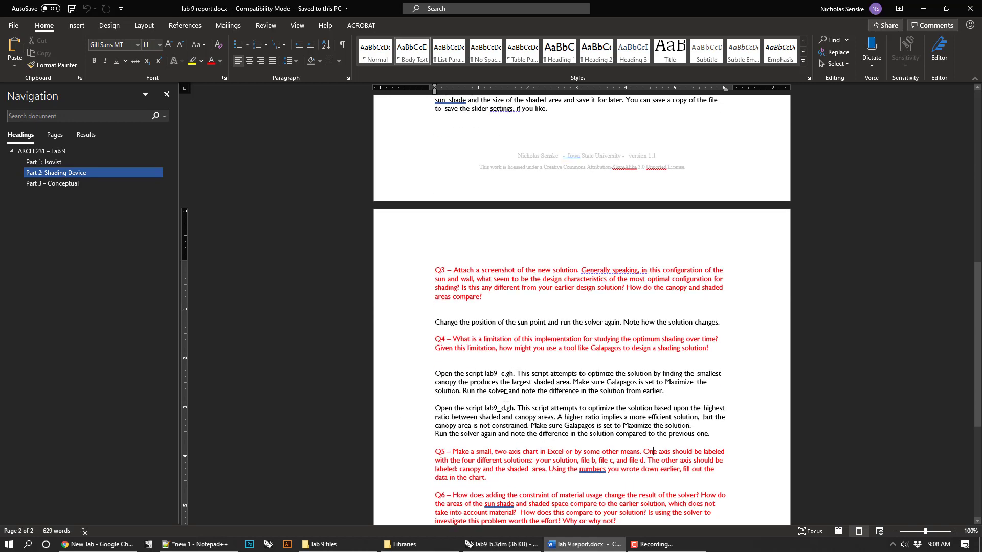
pyautogui.scroll(-3, 537, 410)
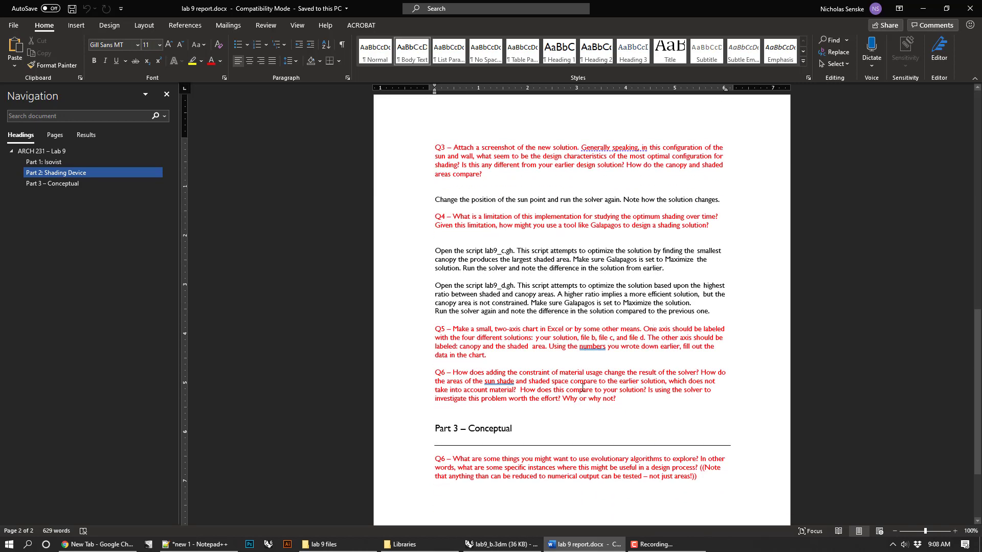